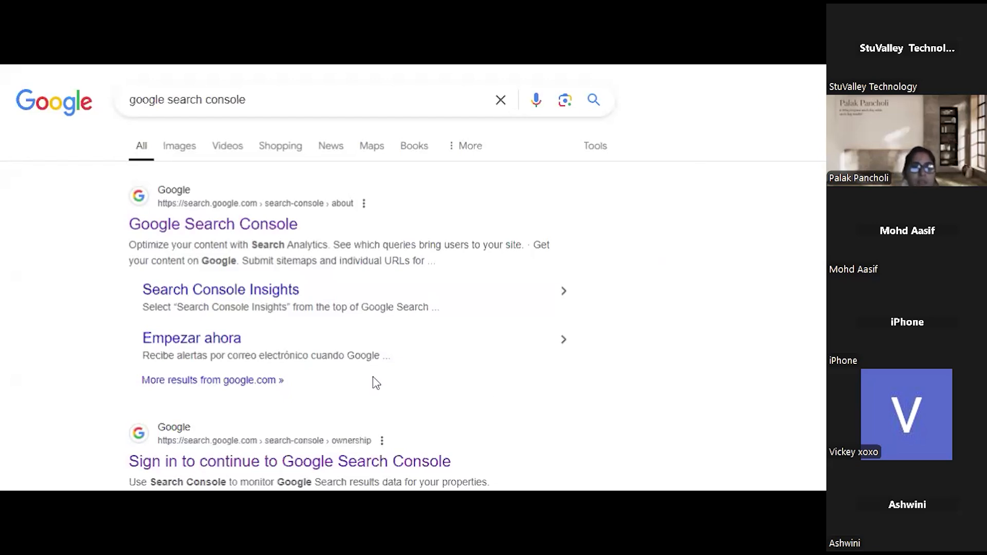
Step: Open the Google Search Console site from the search results and start it to reach the property overview
click(208, 232)
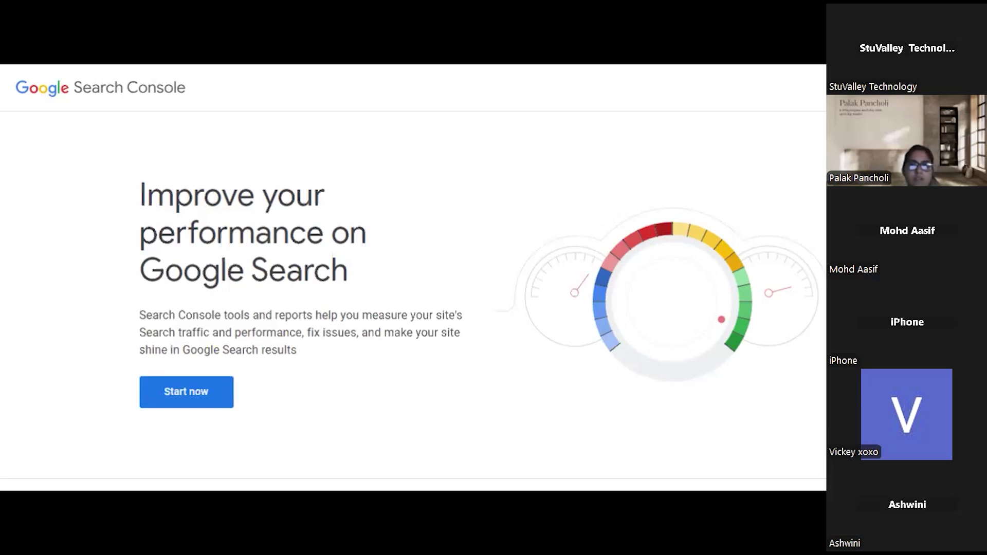
click(175, 399)
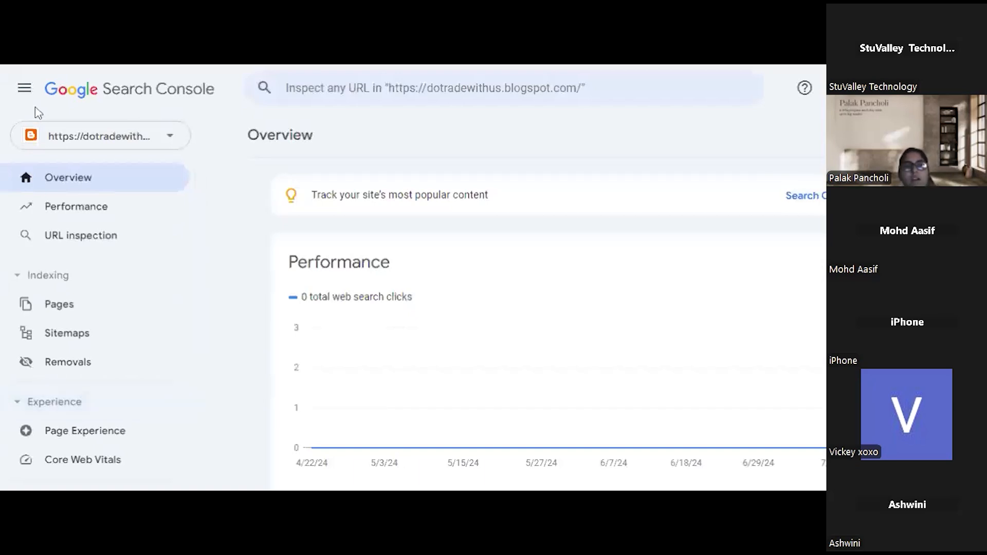
click(28, 93)
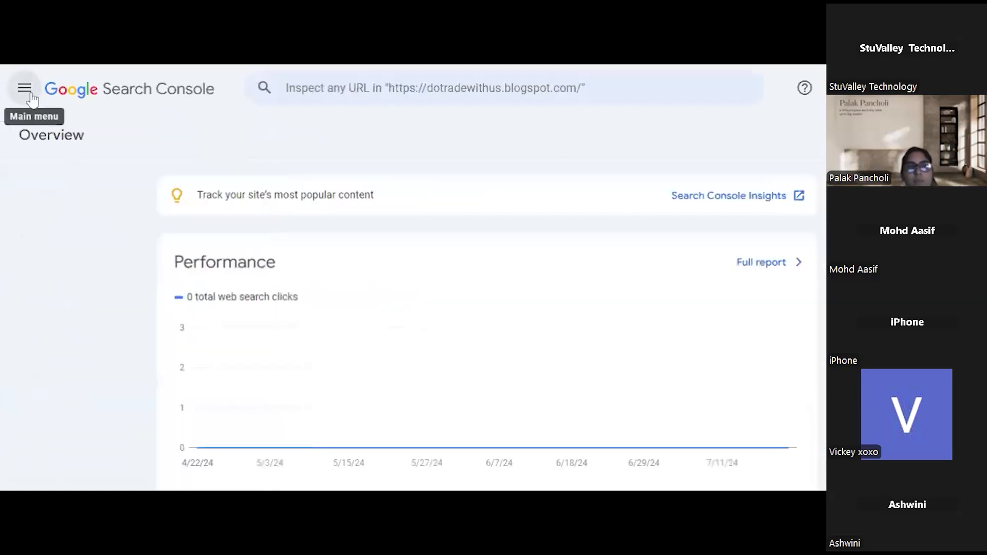
click(25, 95)
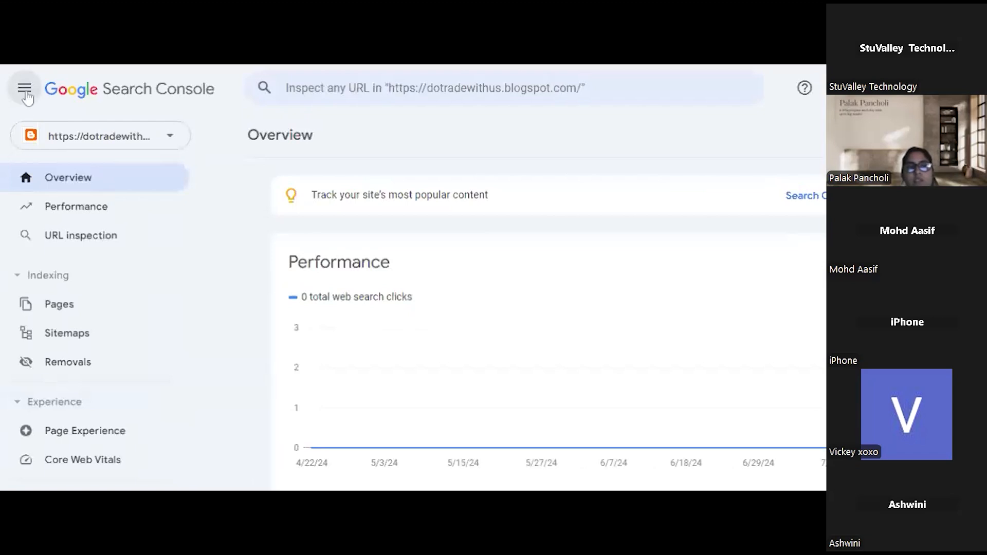
click(25, 91)
click(29, 93)
Step: Start adding a new property and choose the URL prefix property type
click(110, 136)
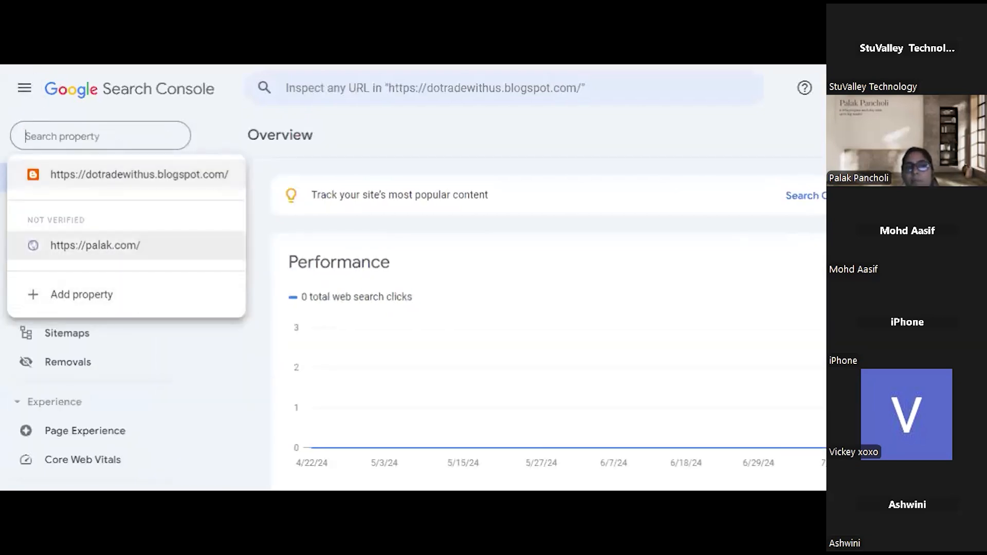
click(64, 298)
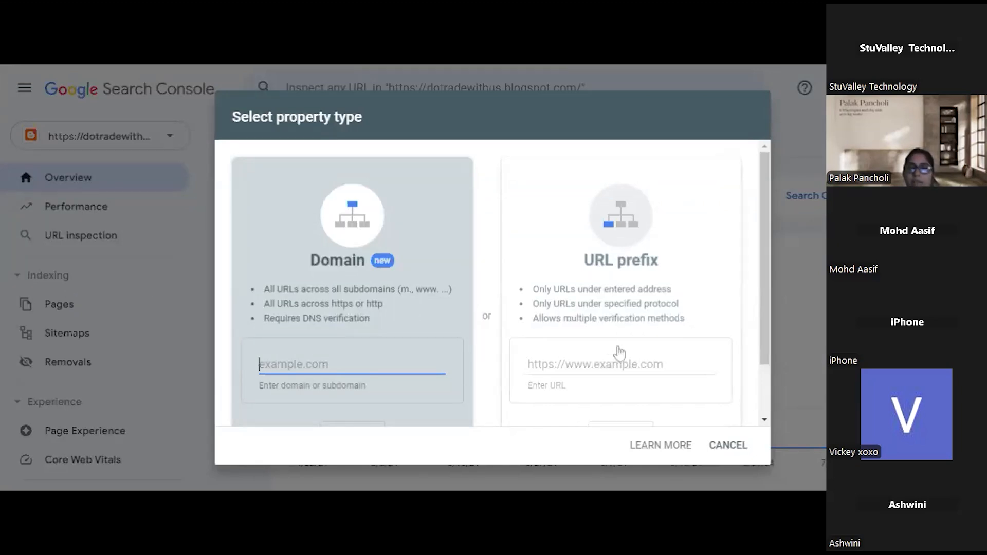
click(529, 364)
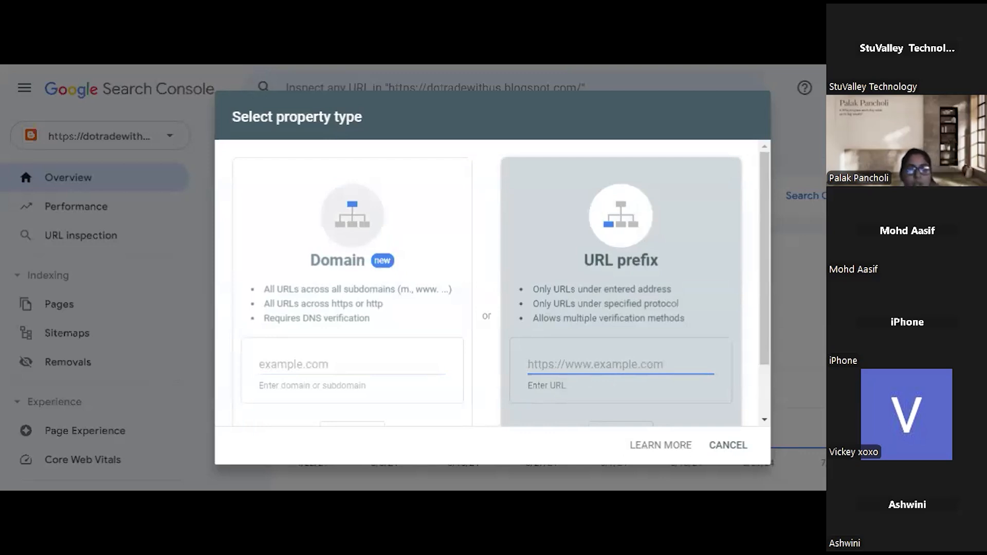
text(h)
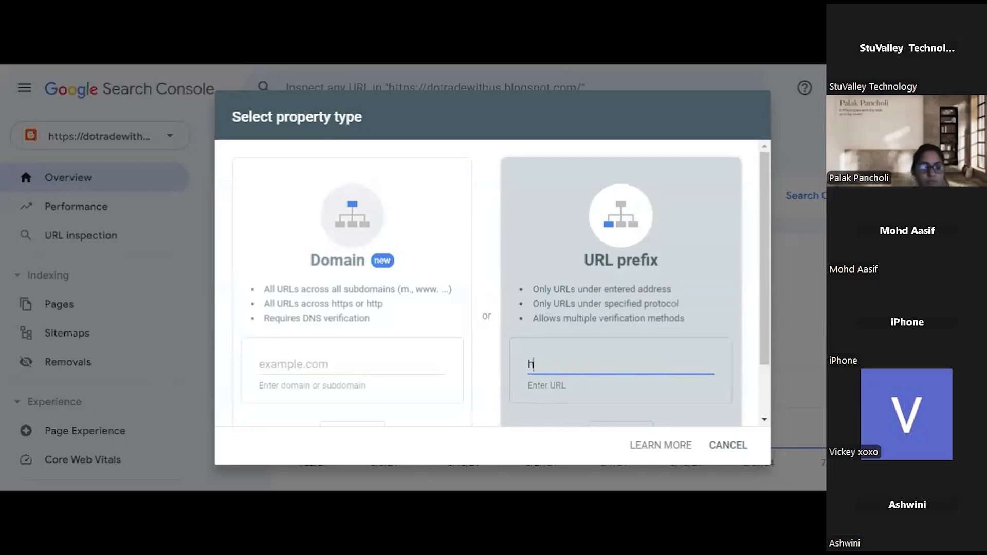
text(ttps)
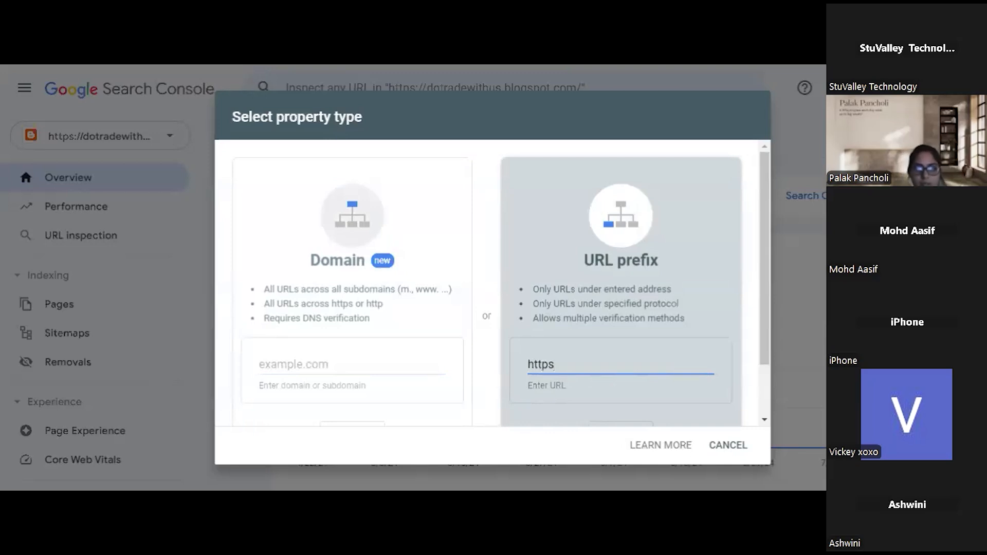
text(://)
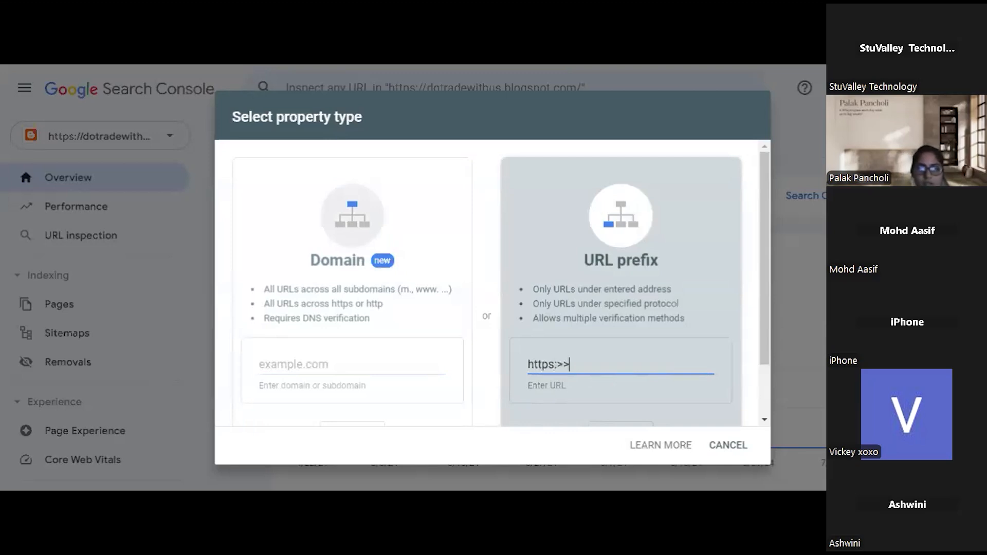
key(BackSpace)
key(BackSpace)
text(//mb)
text(l)
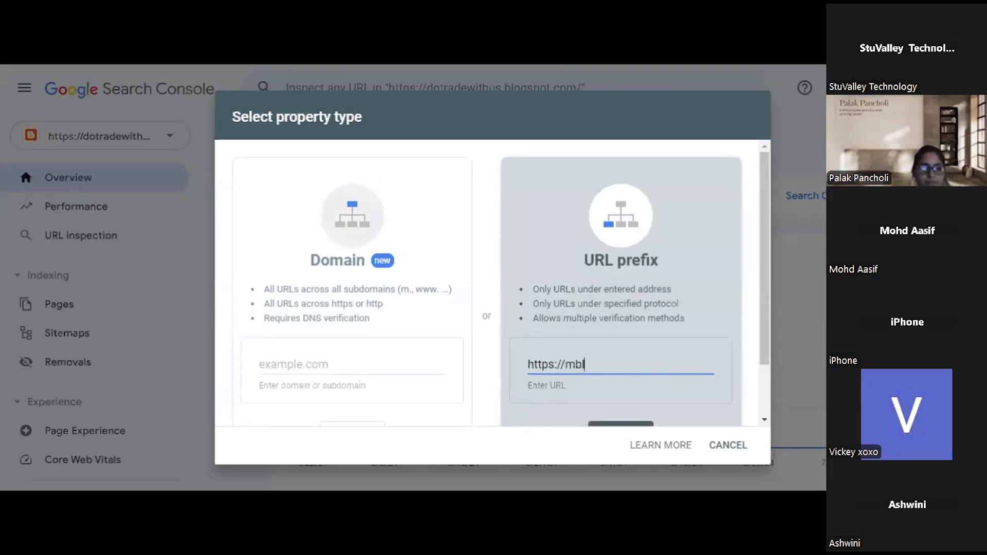
text(essedsoul.com)
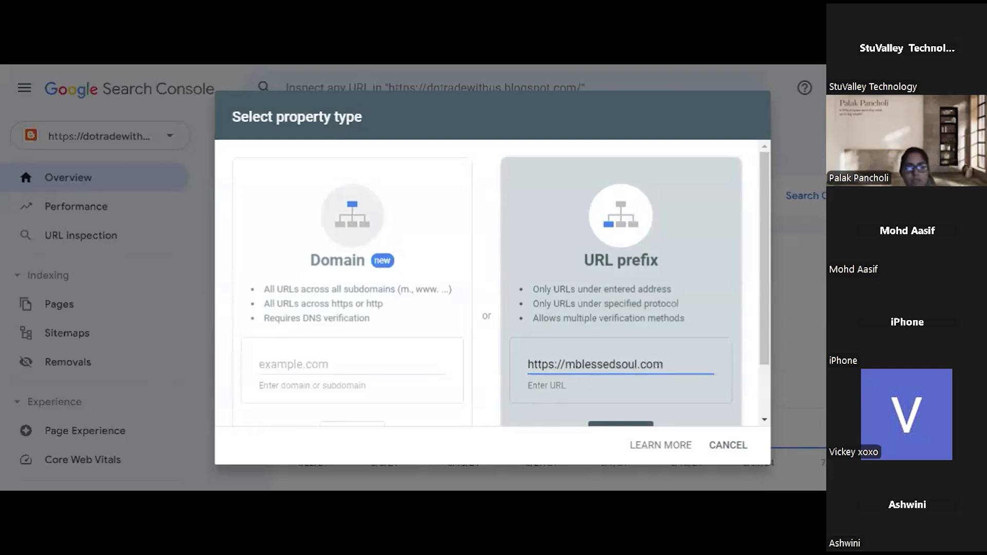
scroll(662, 336, down, 2)
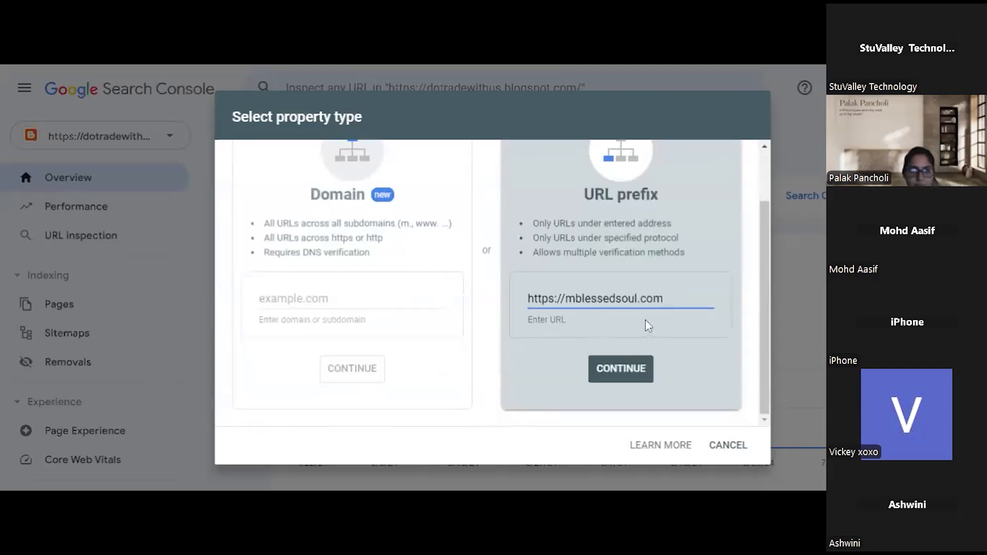
click(622, 370)
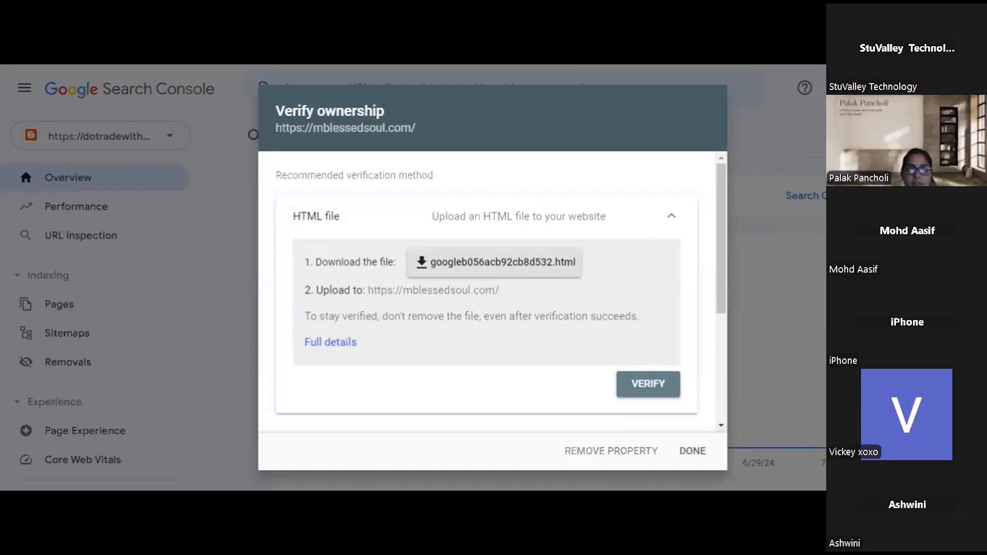
Step: Review the available ownership verification methods and the instructions for the recommended HTML file method
click(674, 223)
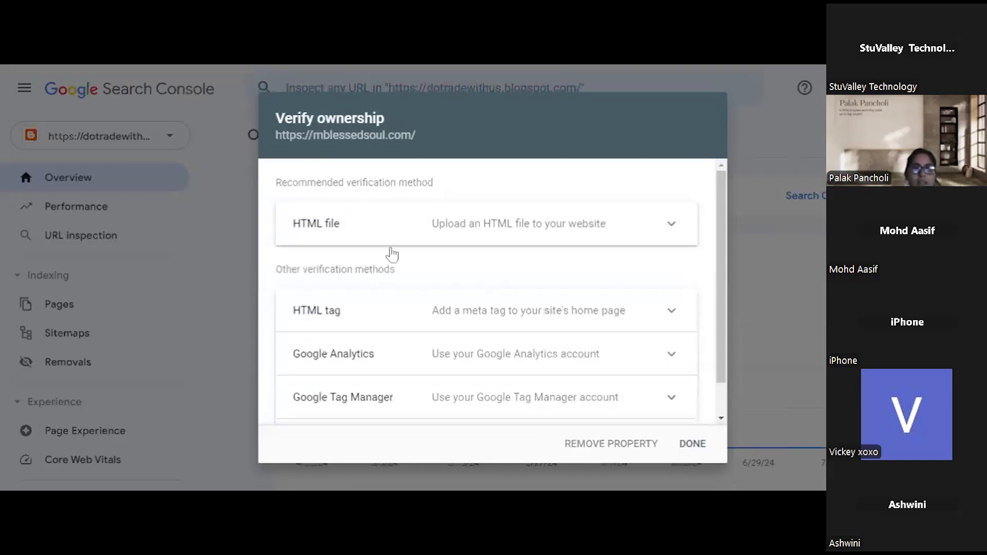
scroll(389, 347, down, 1)
scroll(381, 410, up, 1)
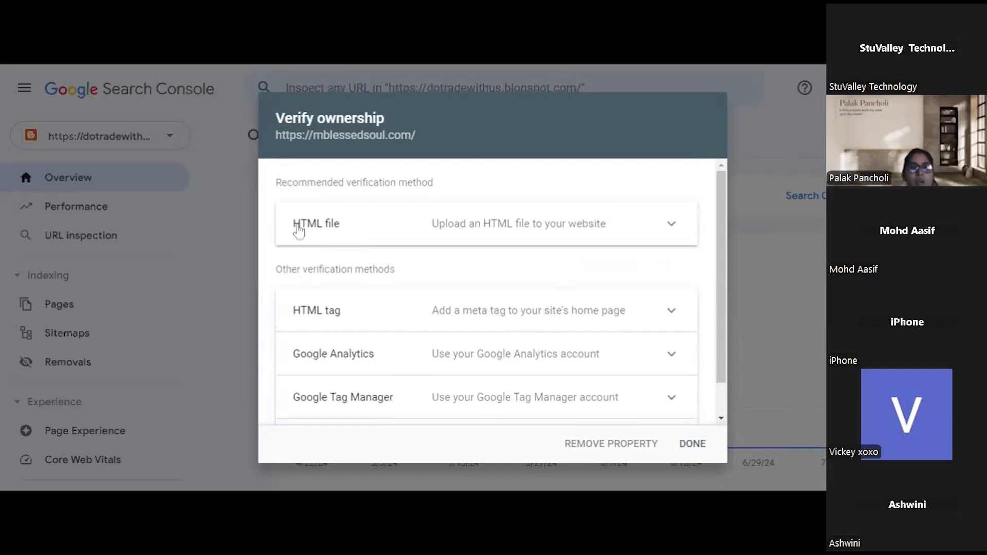
click(676, 227)
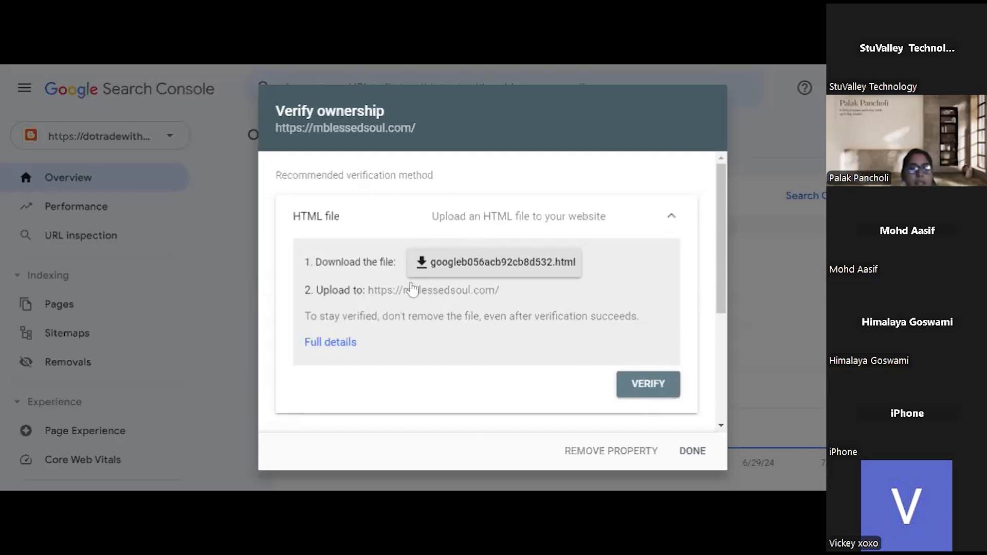
click(674, 217)
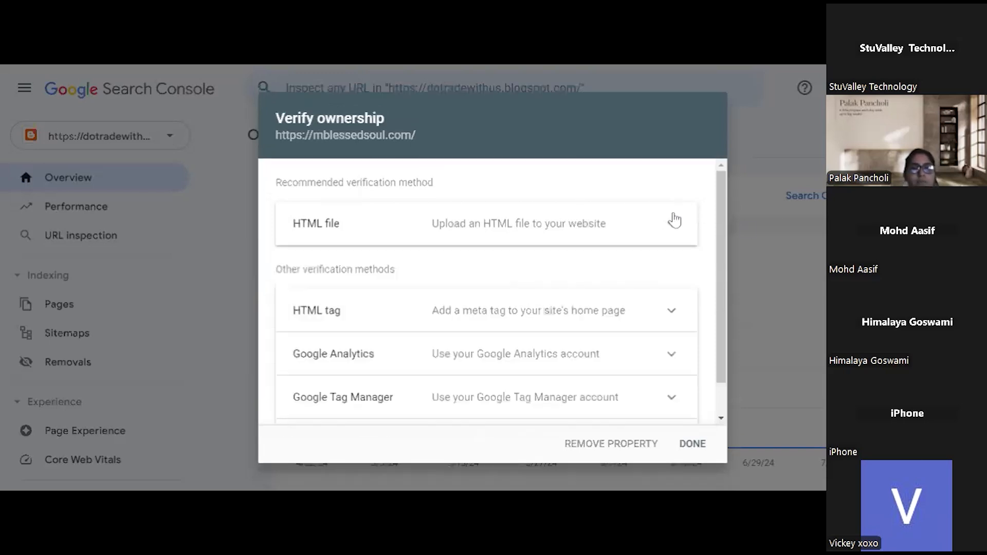
Step: Examine the HTML tag verification instructions for adding a meta tag to the site's home page
scroll(673, 220, down, 1)
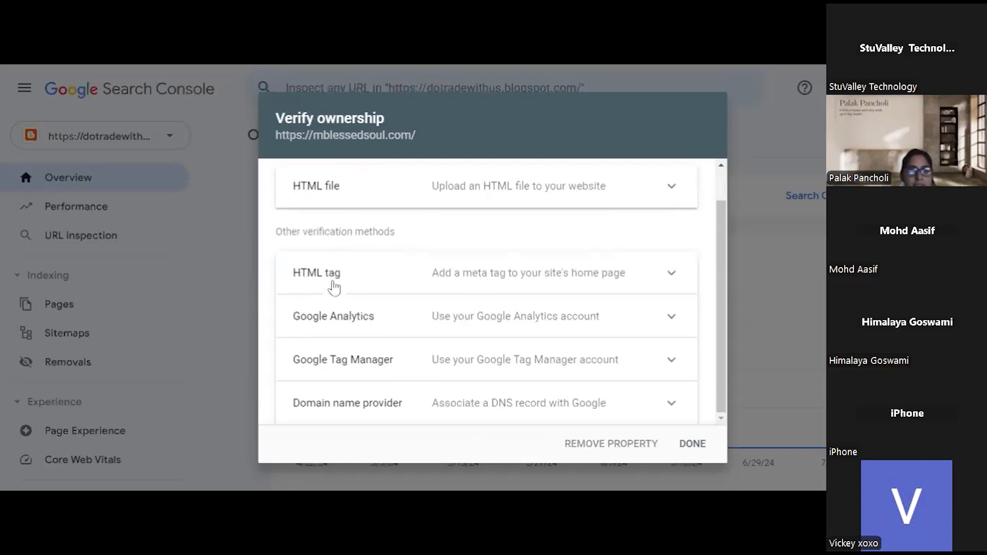
click(669, 277)
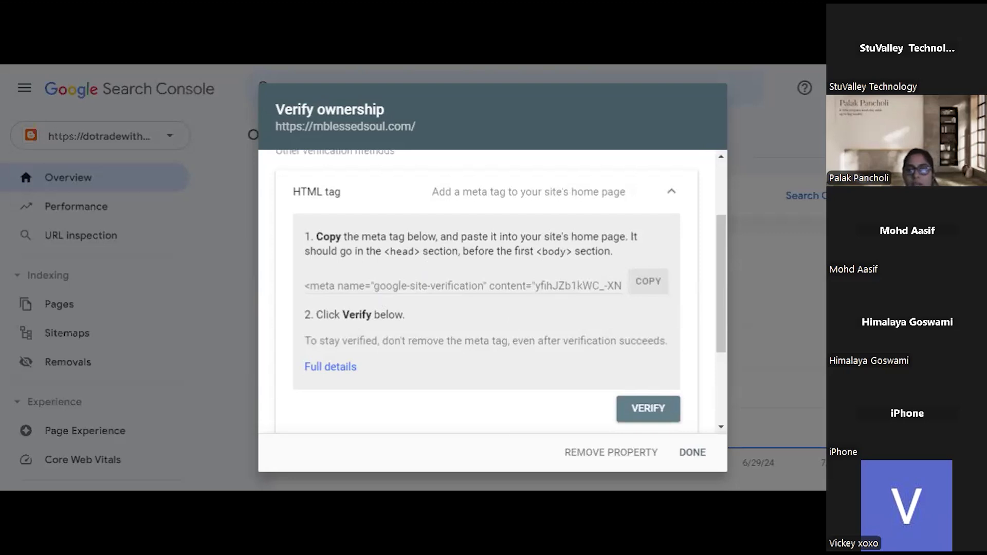
click(672, 192)
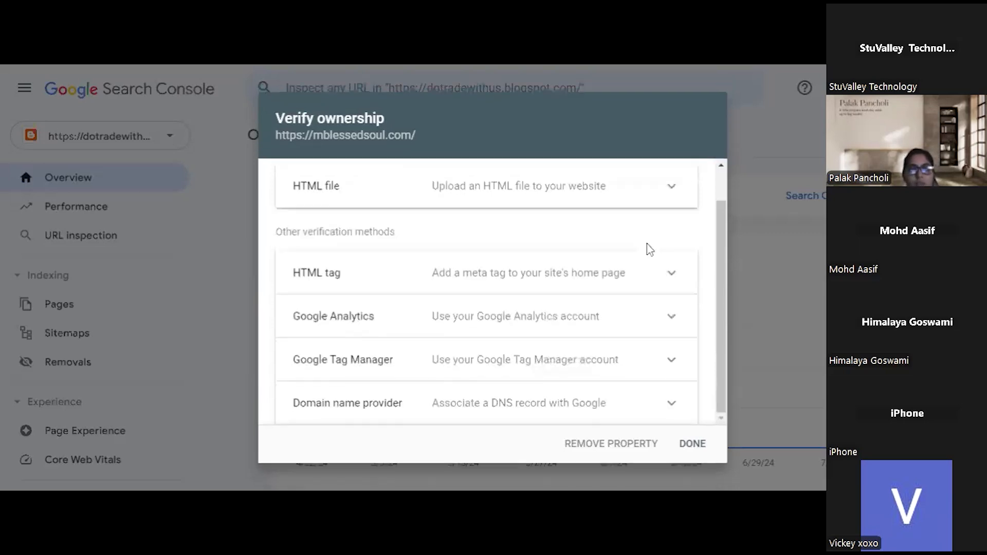
Step: Read through the requirements for verifying ownership with a Google Analytics account
click(670, 320)
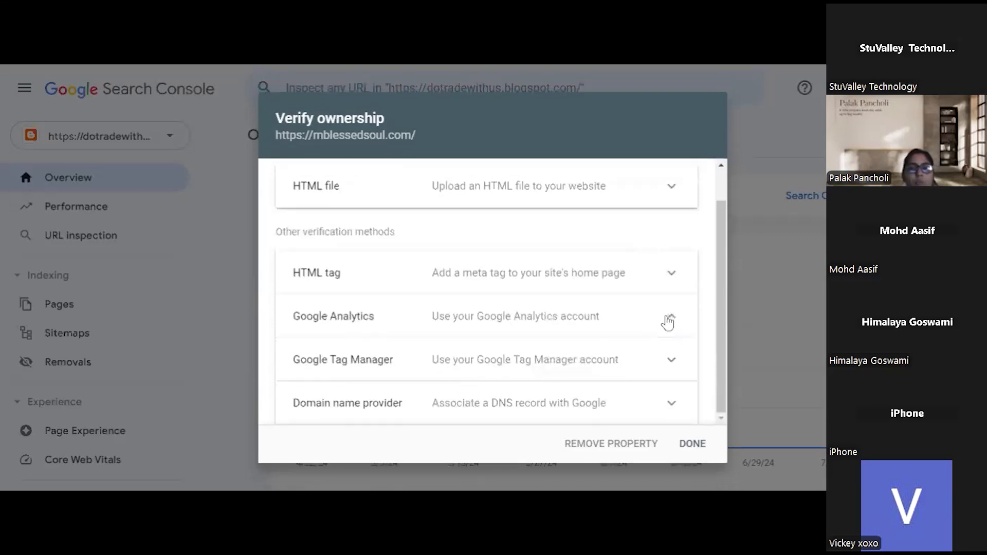
scroll(667, 323, down, 3)
scroll(661, 326, up, 1)
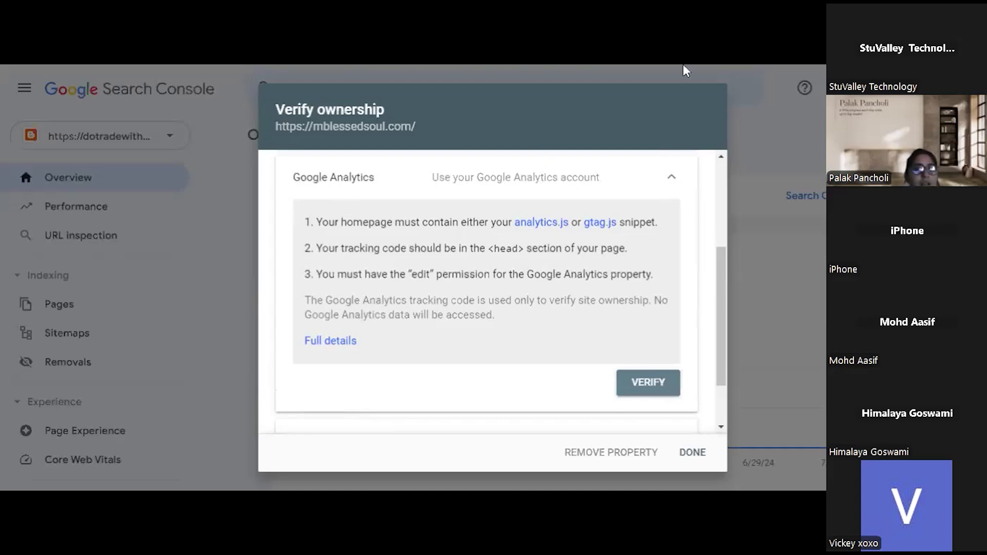
click(674, 181)
scroll(624, 324, up, 1)
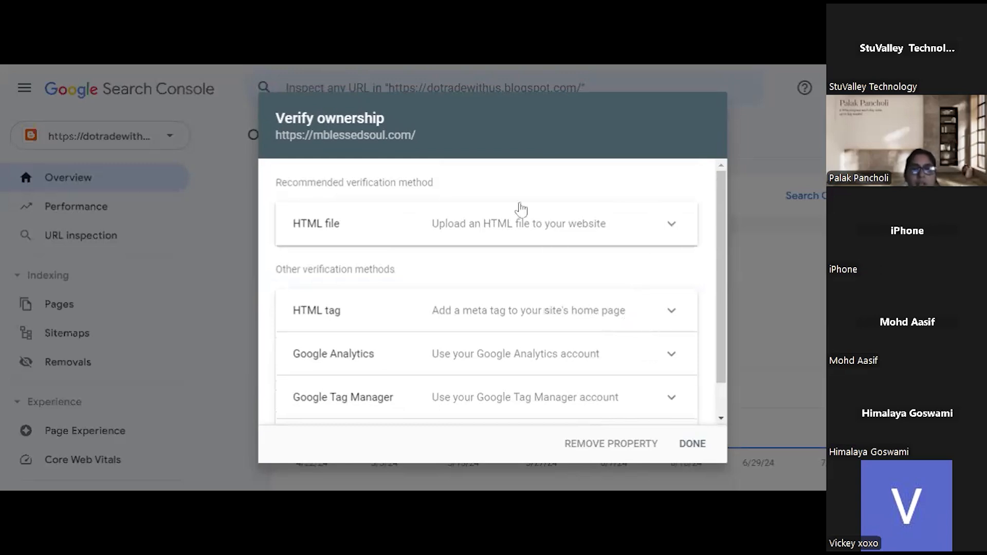
Step: Revisit the HTML file and HTML tag verification instructions, collapsing each one after reading
click(661, 230)
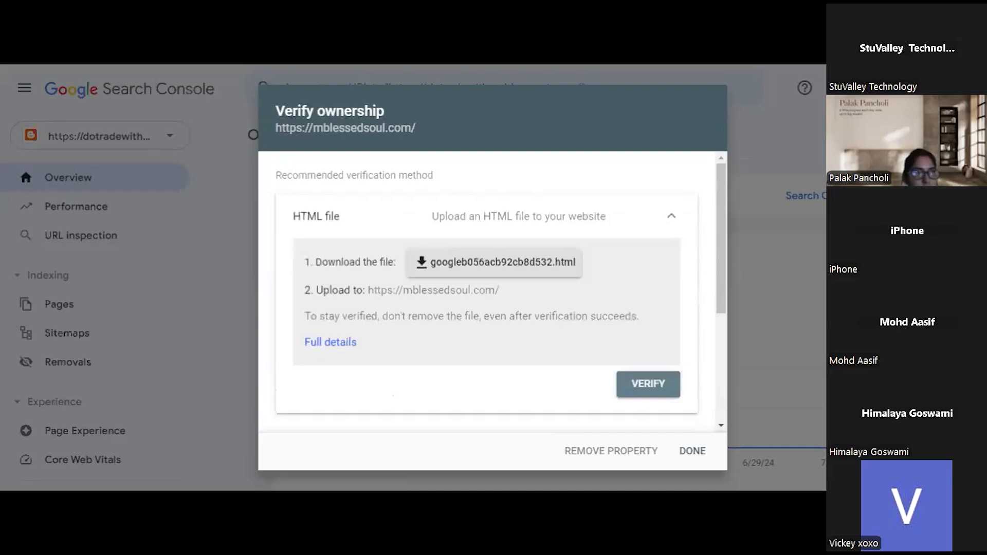
click(674, 219)
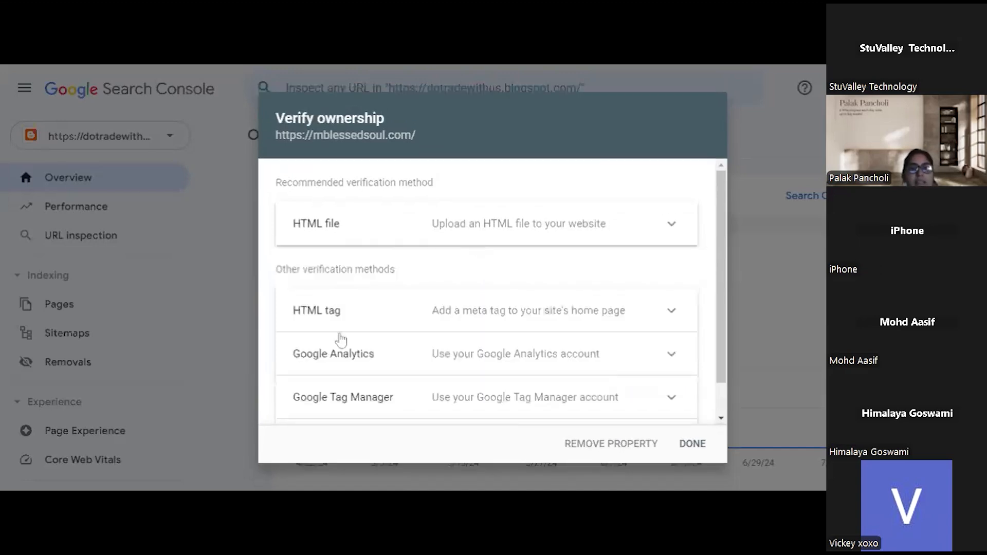
click(657, 313)
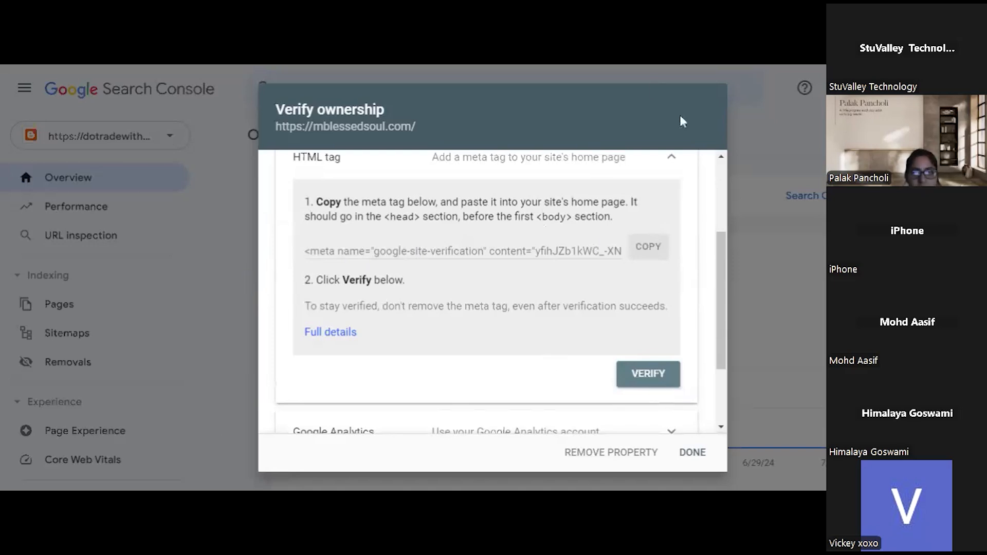
click(672, 161)
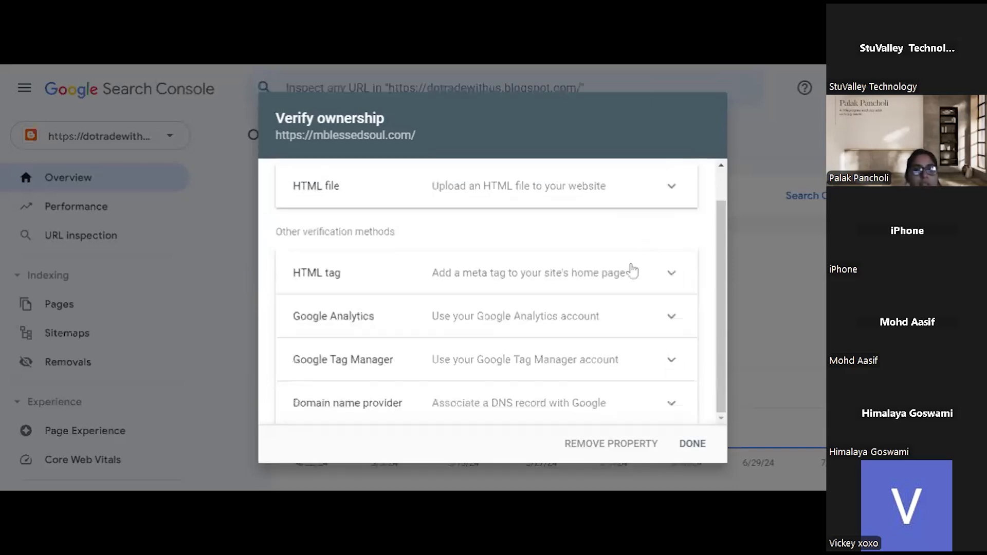
Step: Compare the Google Analytics and Google Tag Manager verification requirements, collapsing each section after reading
click(677, 320)
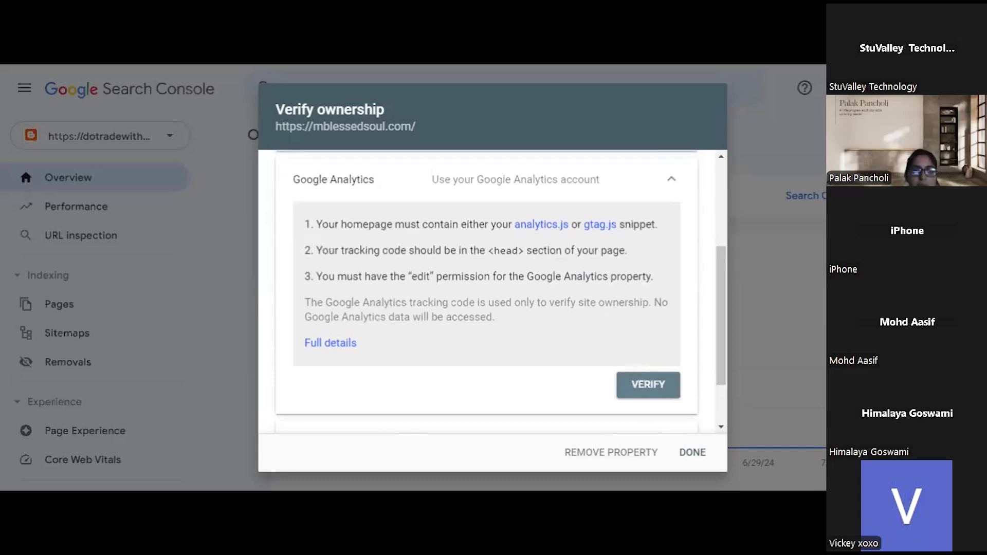
click(671, 180)
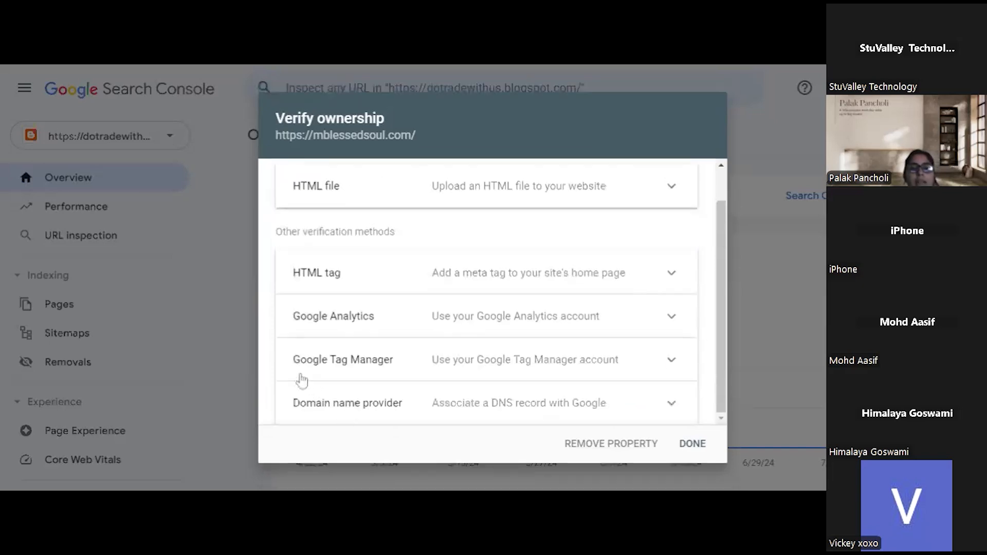
click(672, 363)
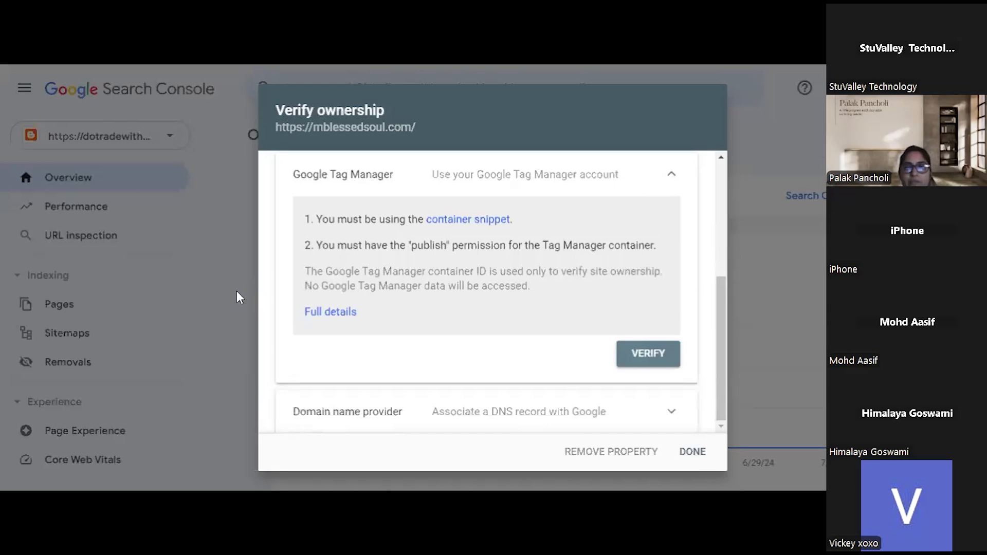
click(672, 174)
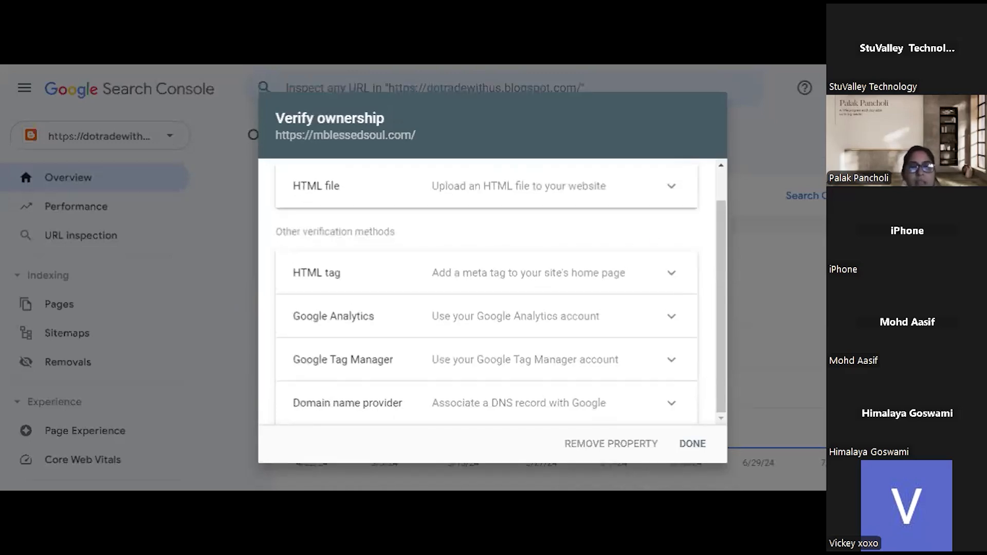
Step: Examine the Domain name provider instructions for verifying ownership with a DNS record, and collapse the section
click(672, 404)
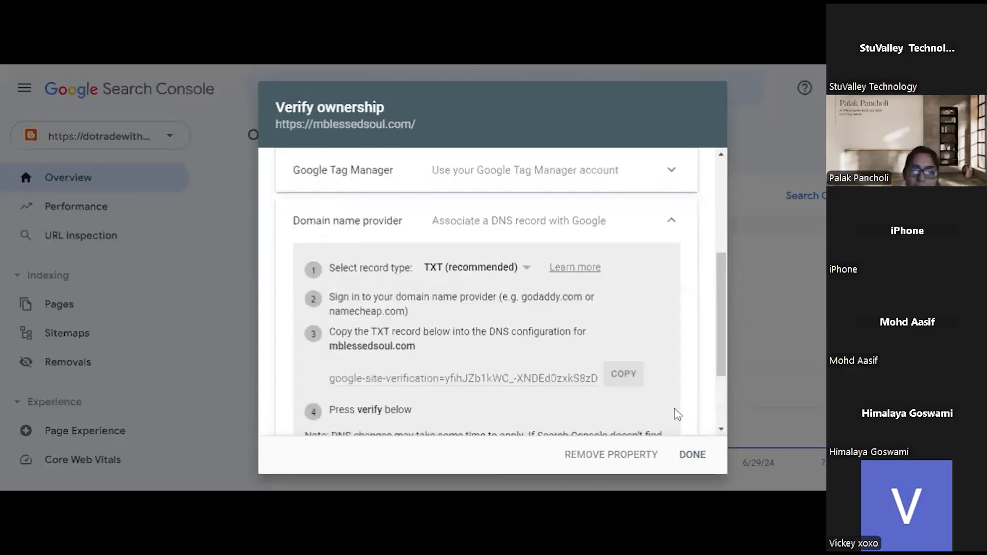
scroll(678, 415, up, 2)
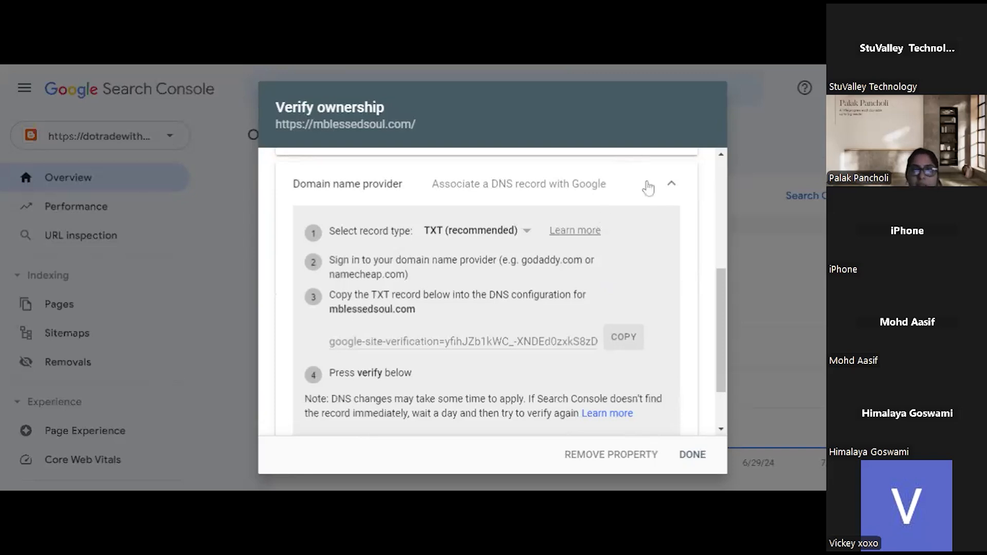
click(667, 185)
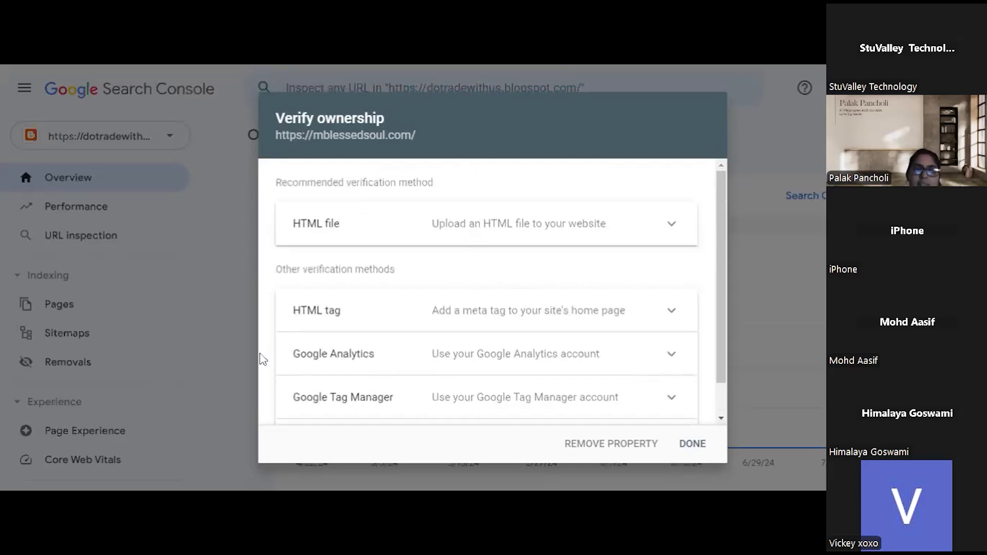
Step: Review the HTML file verification method for mblessedsoul.com, download the verification file, and collapse the section
scroll(459, 363, down, 1)
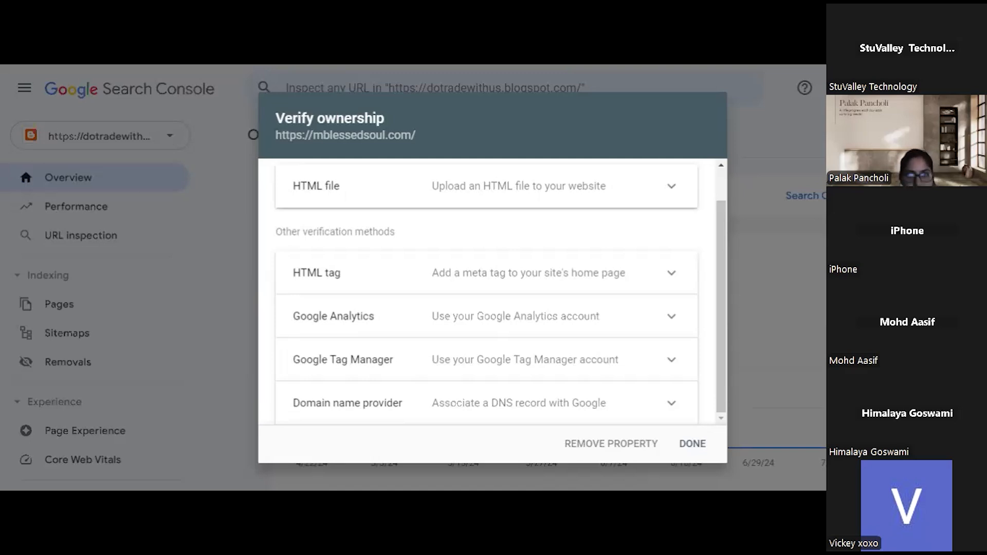
scroll(418, 334, up, 1)
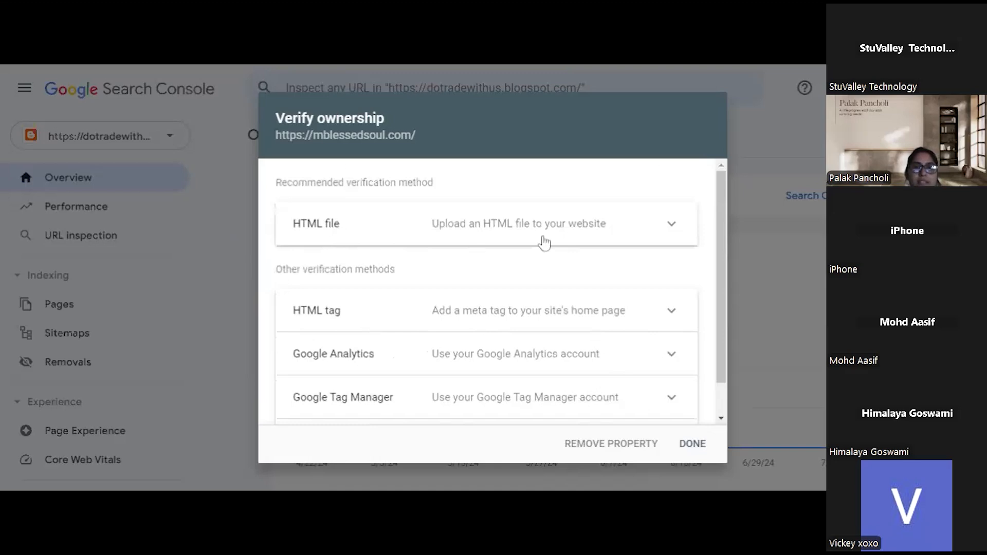
click(670, 223)
scroll(655, 273, down, 3)
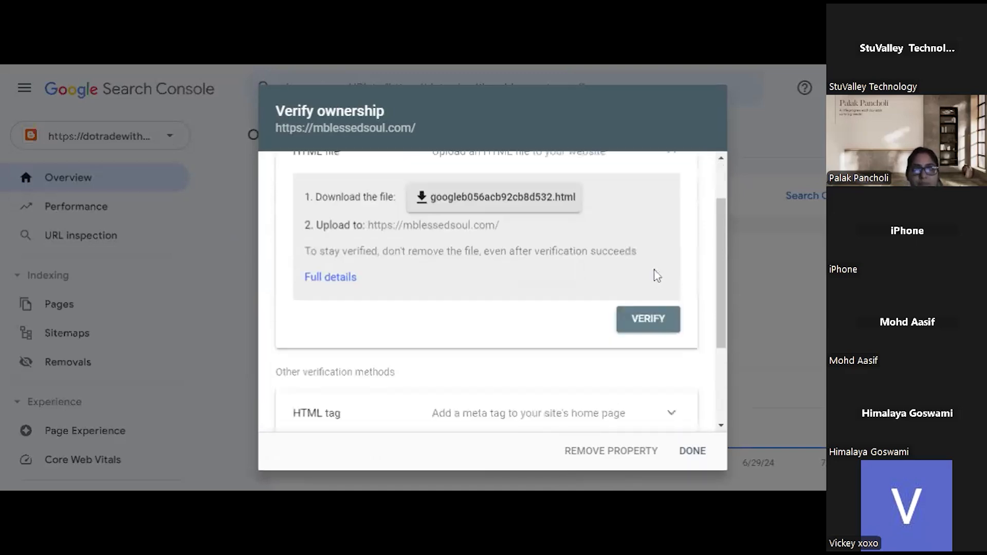
scroll(652, 276, up, 3)
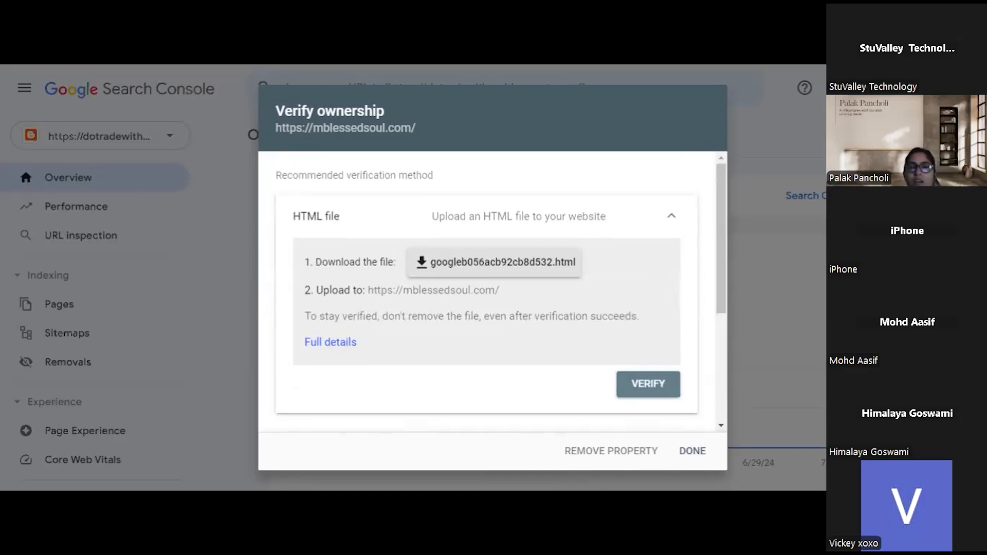
click(477, 264)
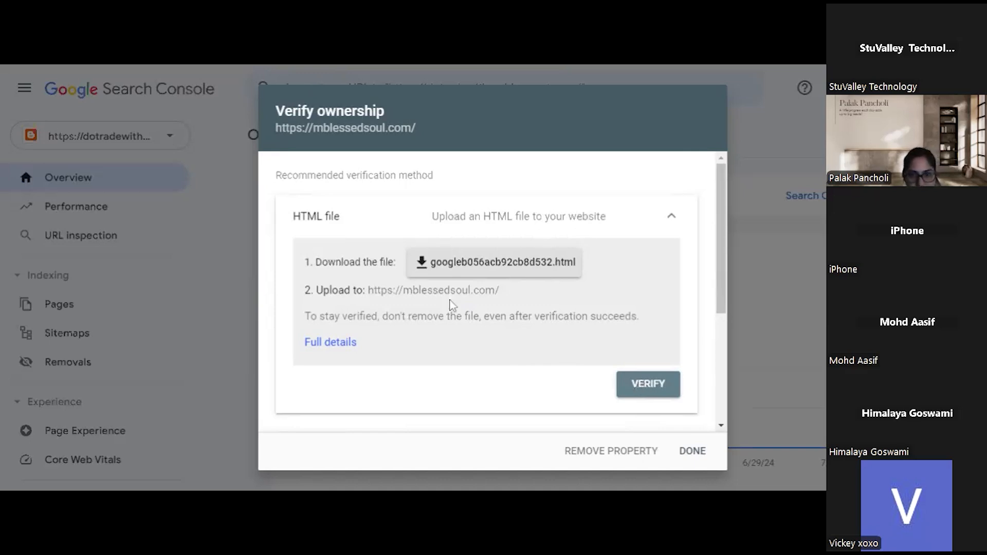
click(671, 216)
Step: Expand the HTML tag verification instructions, and switch to the M Blessed Soul WordPress dashboard to open the Theme File Editor
scroll(411, 360, down, 1)
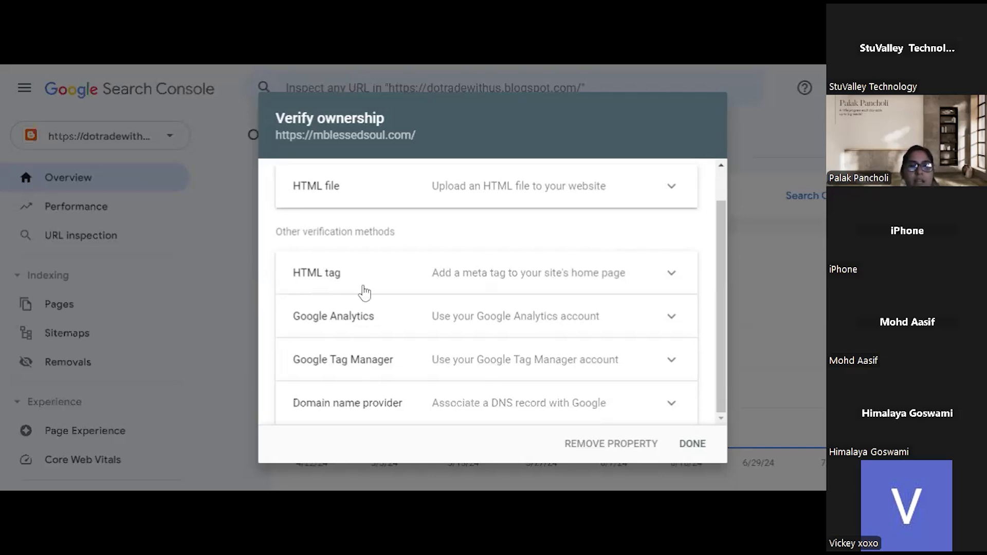
click(670, 275)
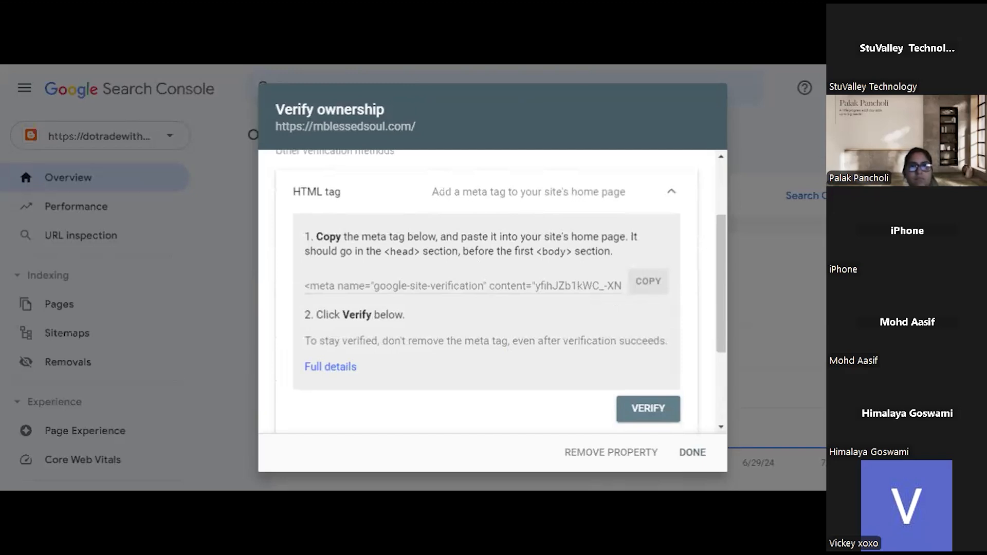
key(ctrl+Tab)
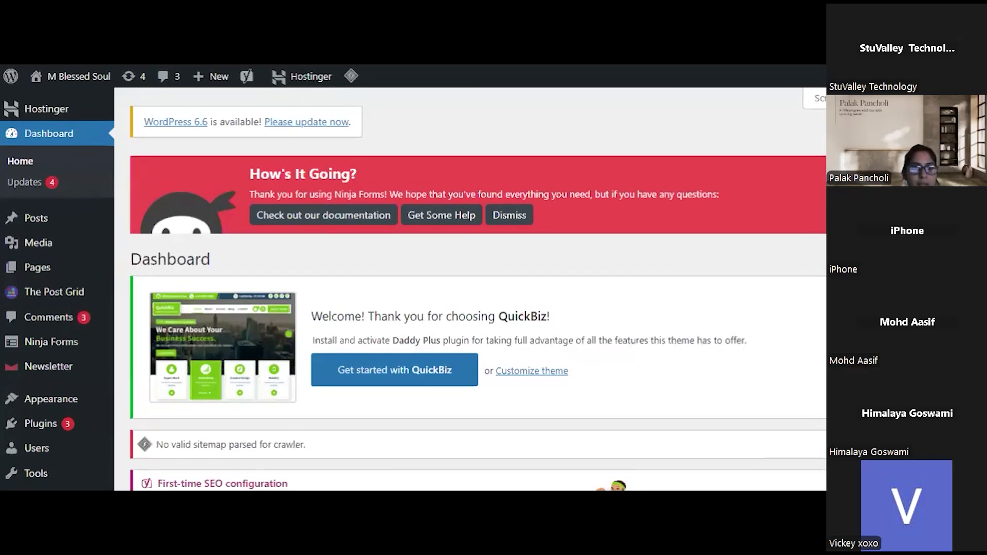
scroll(472, 258, down, 3)
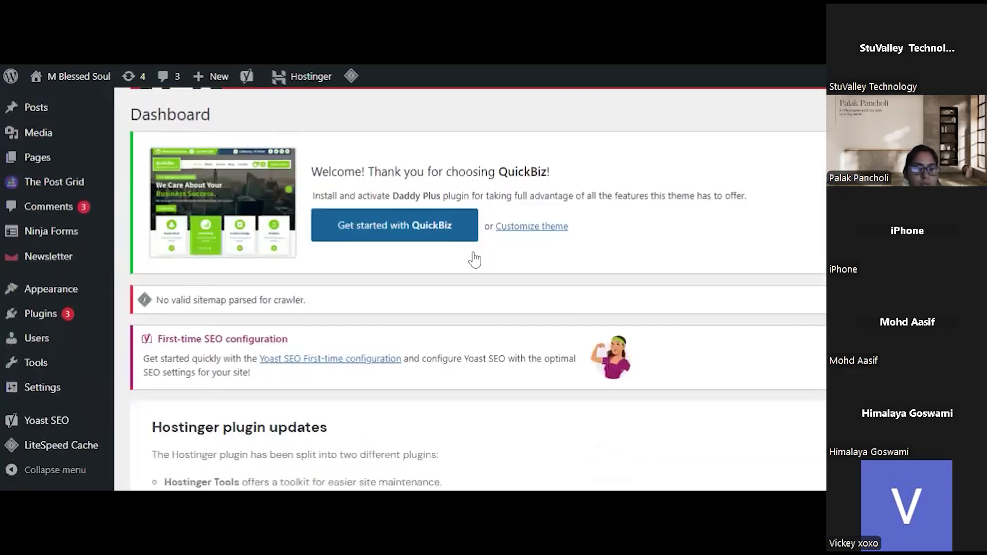
scroll(472, 259, down, 3)
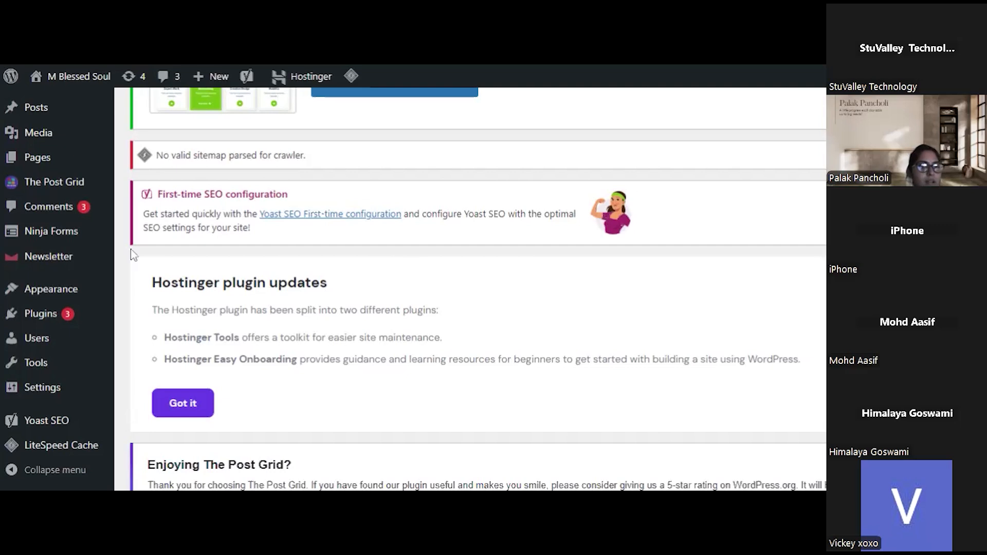
scroll(44, 329, down, 2)
mouse_move(44, 328)
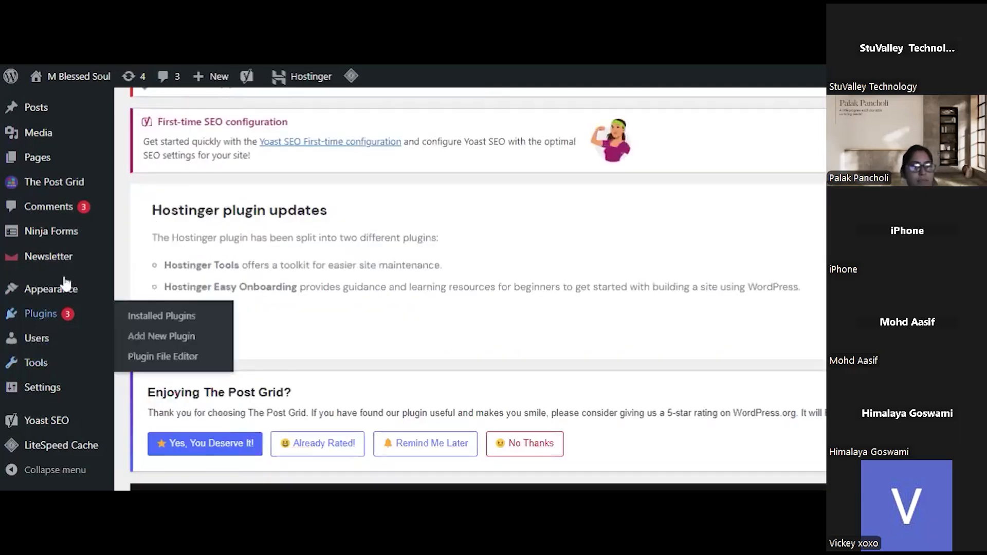
mouse_move(65, 289)
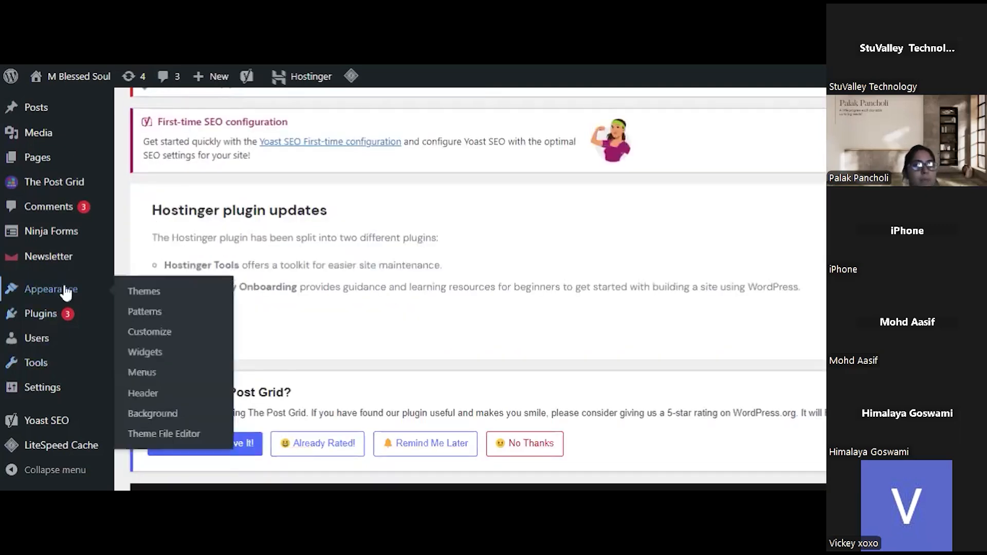
click(155, 435)
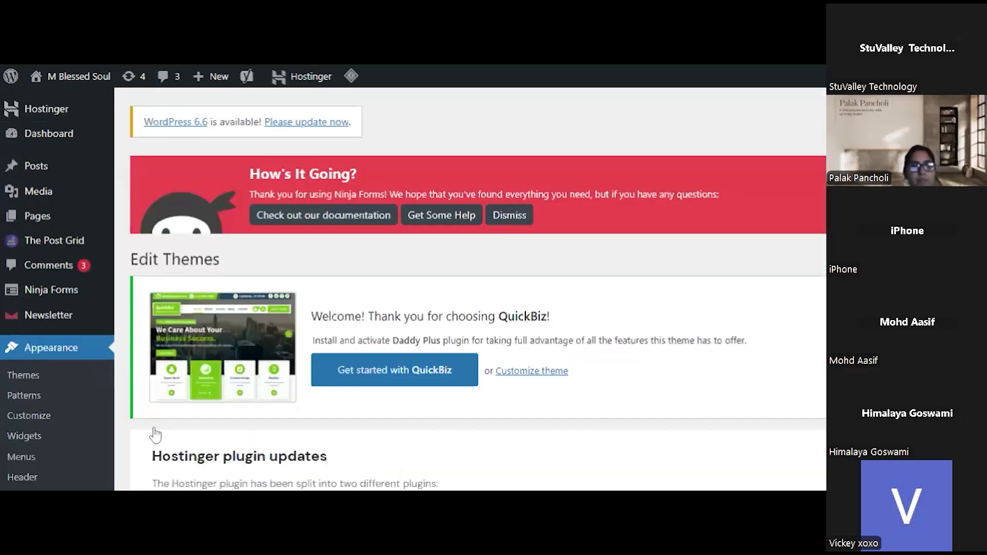
Step: Open the QuickBiz theme header file (header.php) and highlight its opening head tag and viewport meta line
scroll(155, 435, down, 5)
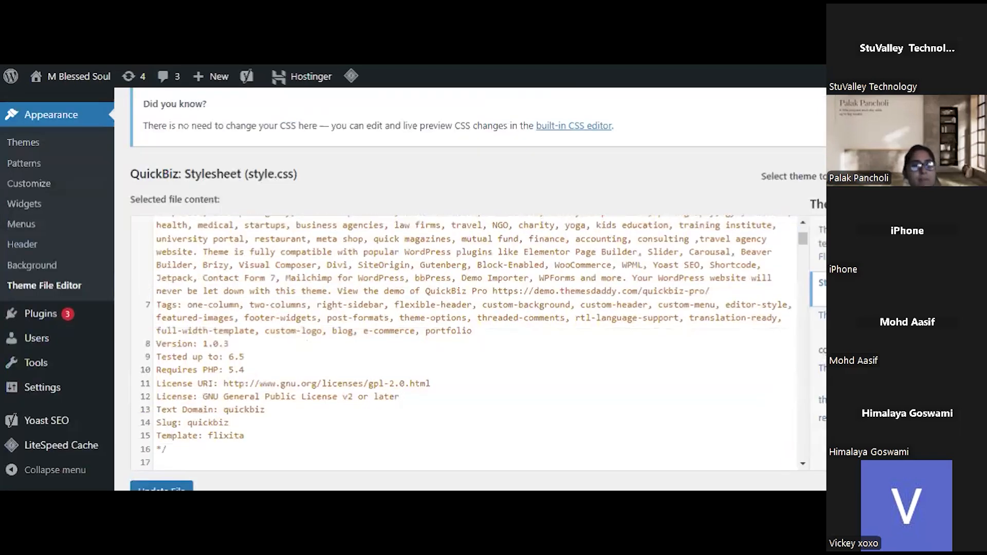
scroll(462, 342, up, 3)
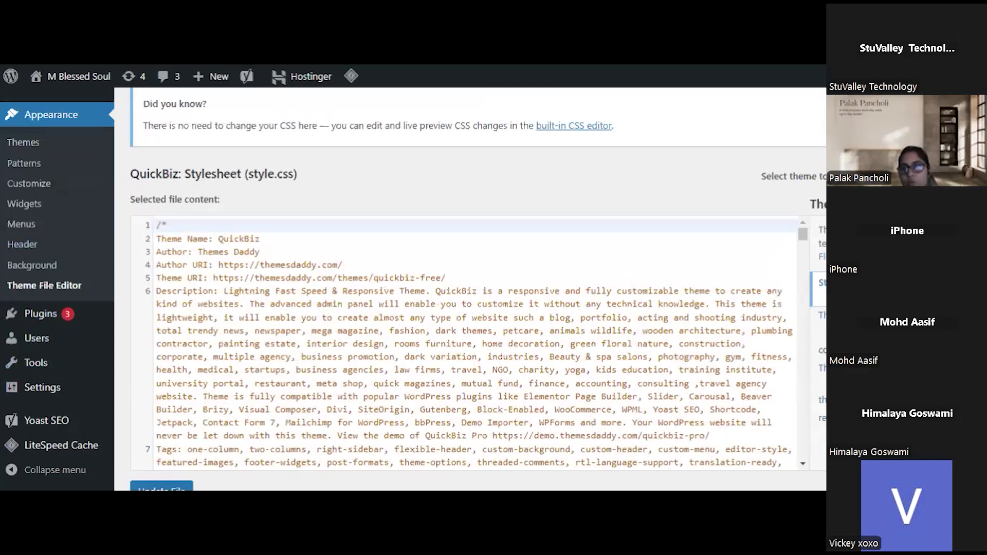
scroll(478, 277, down, 2)
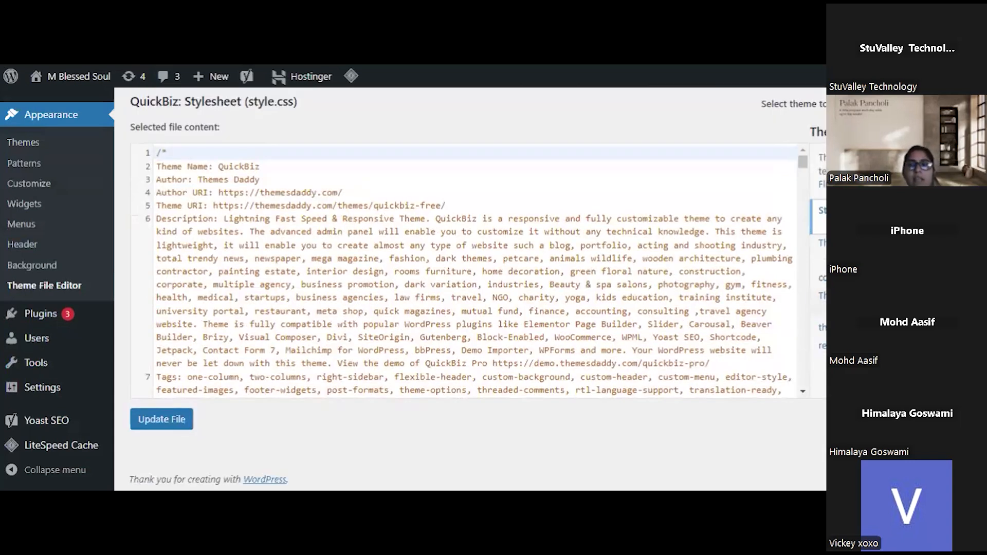
key(Return)
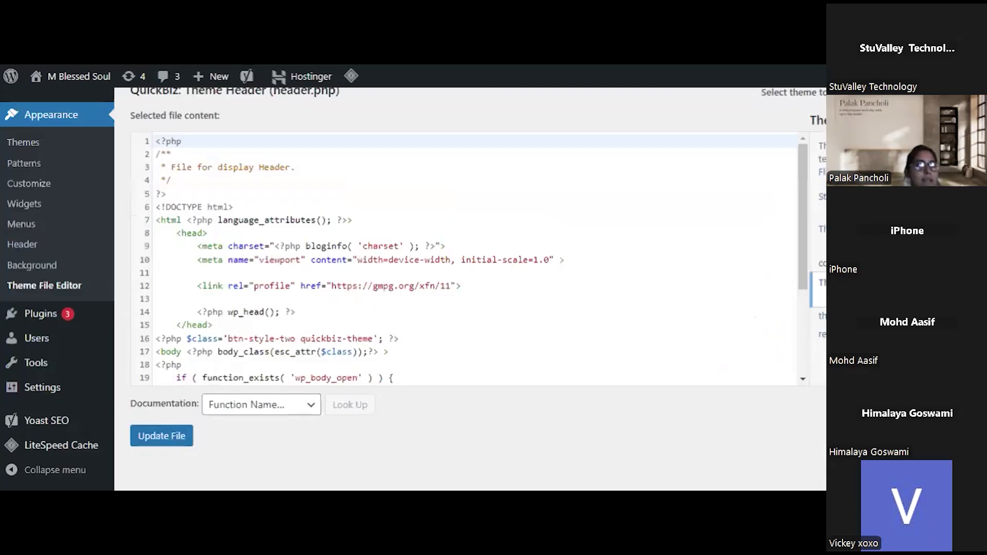
drag(207, 233, 156, 233)
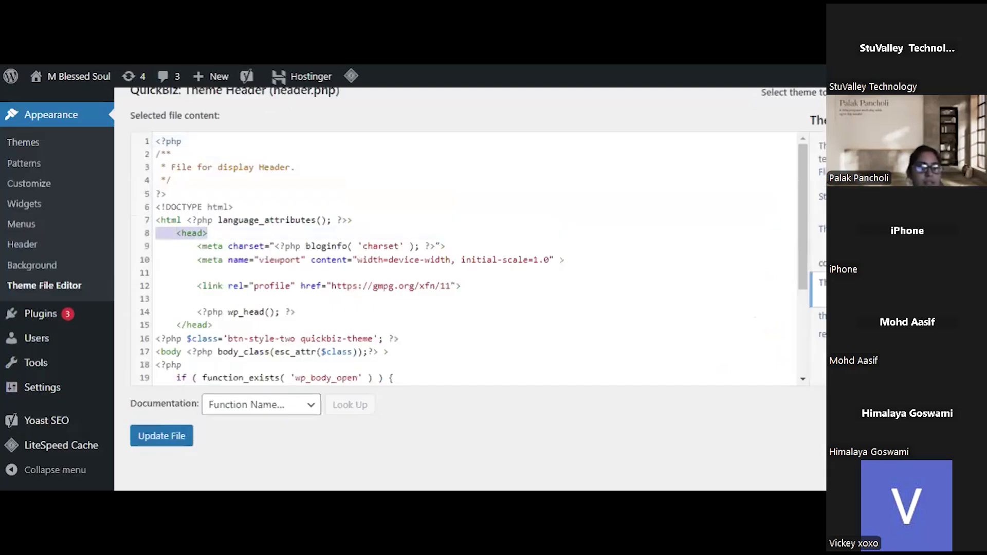
drag(565, 259, 197, 259)
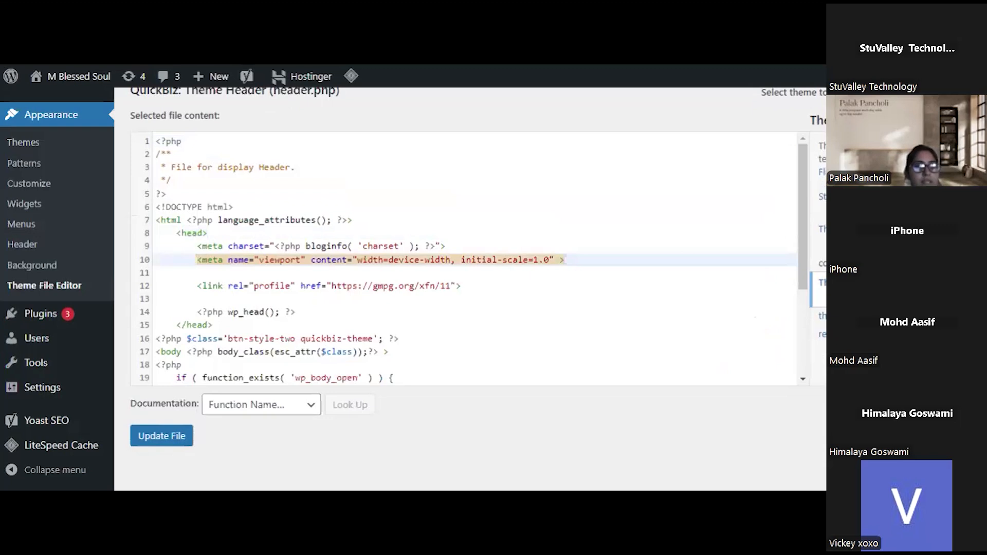
Step: Insert an empty line directly after the opening head tag in header.php and remove it again
click(208, 233)
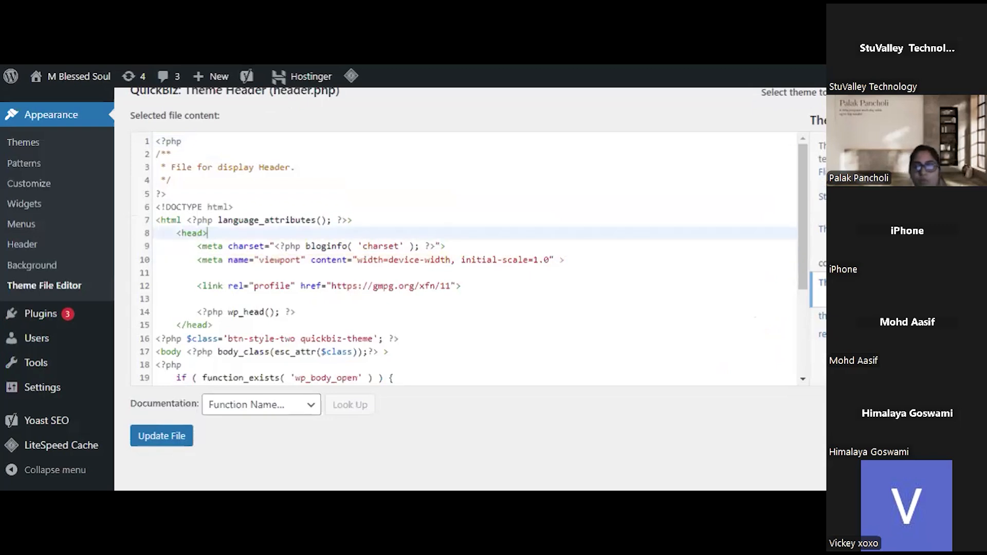
key(Return)
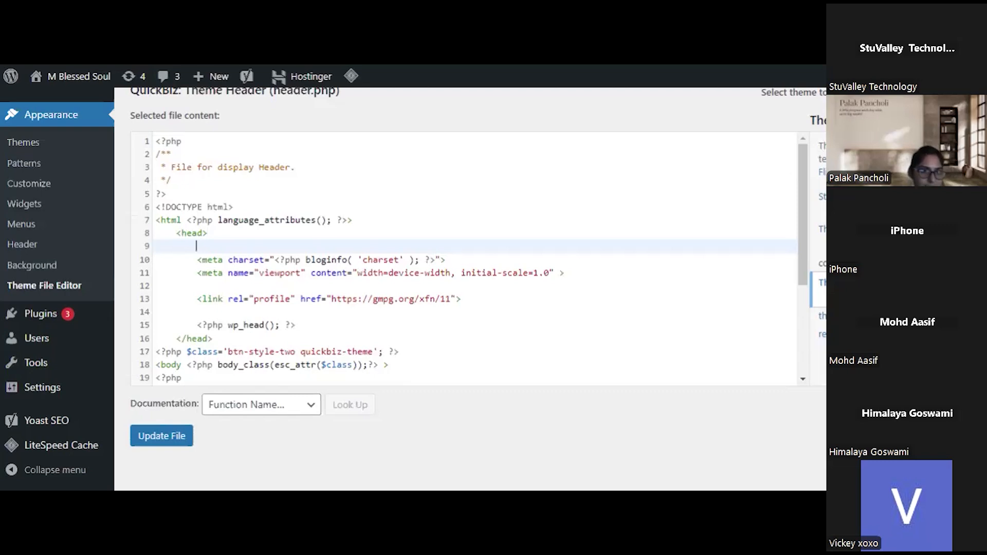
key(BackSpace)
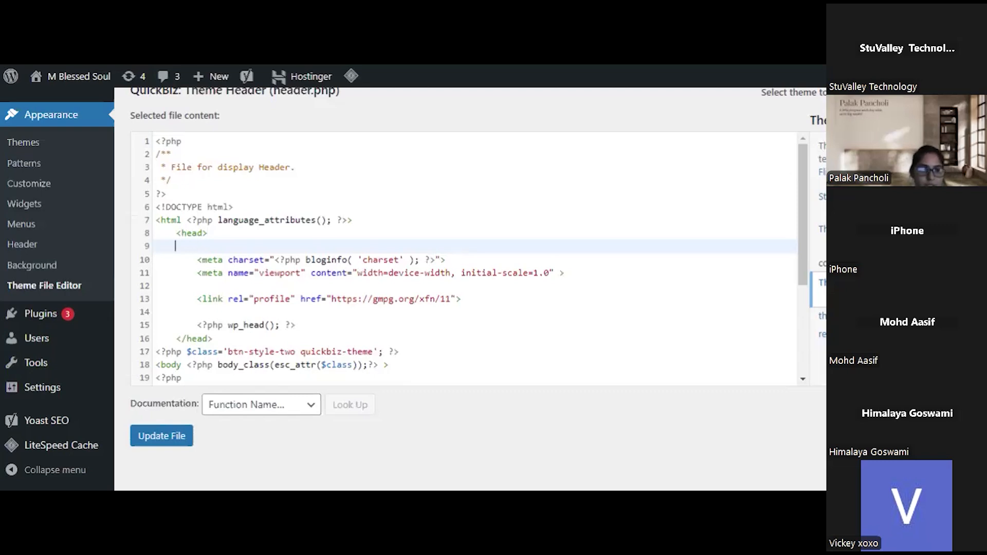
key(BackSpace)
key(BackSpace)
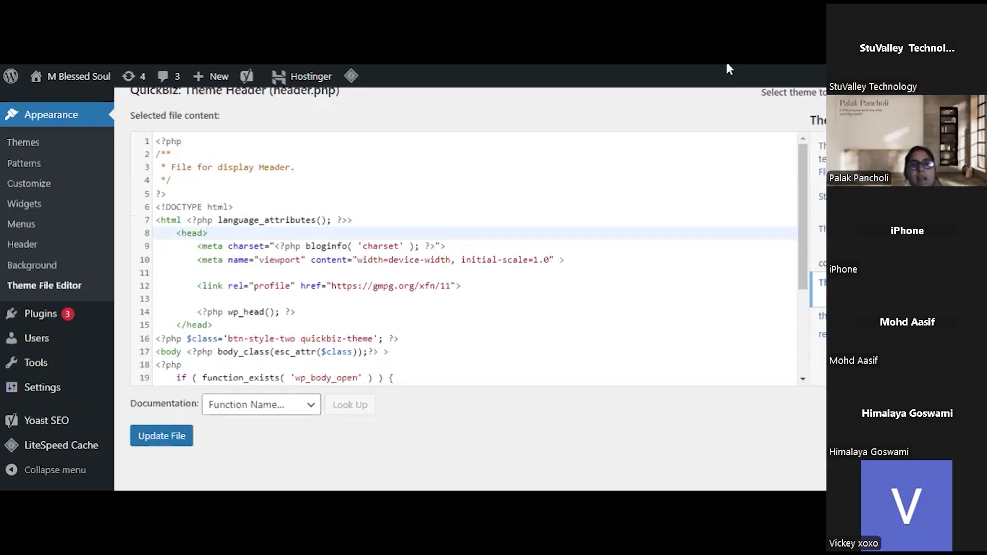
Step: Return to Google Search Console, collapse the HTML tag section and expand the Google Tag Manager verification requirements
key(ctrl+Tab)
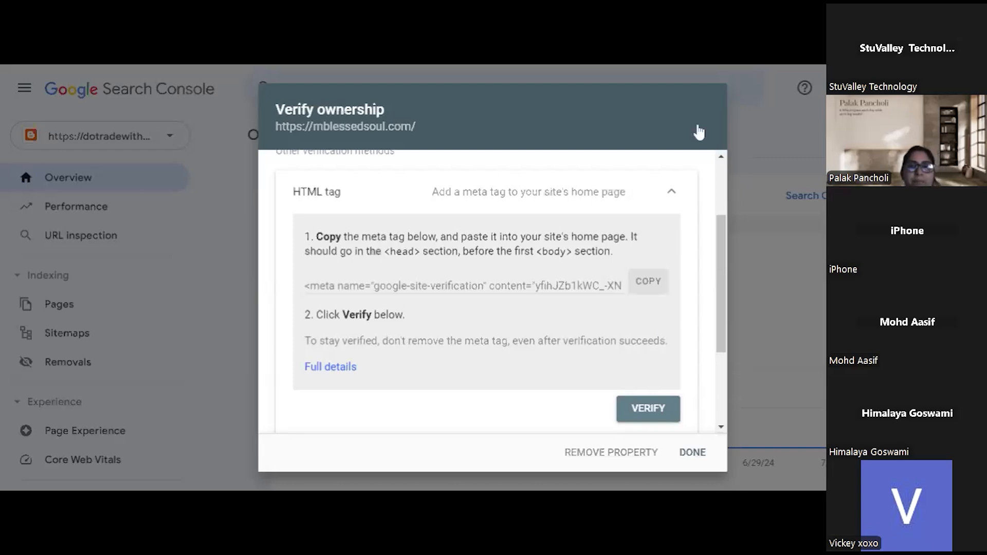
click(673, 195)
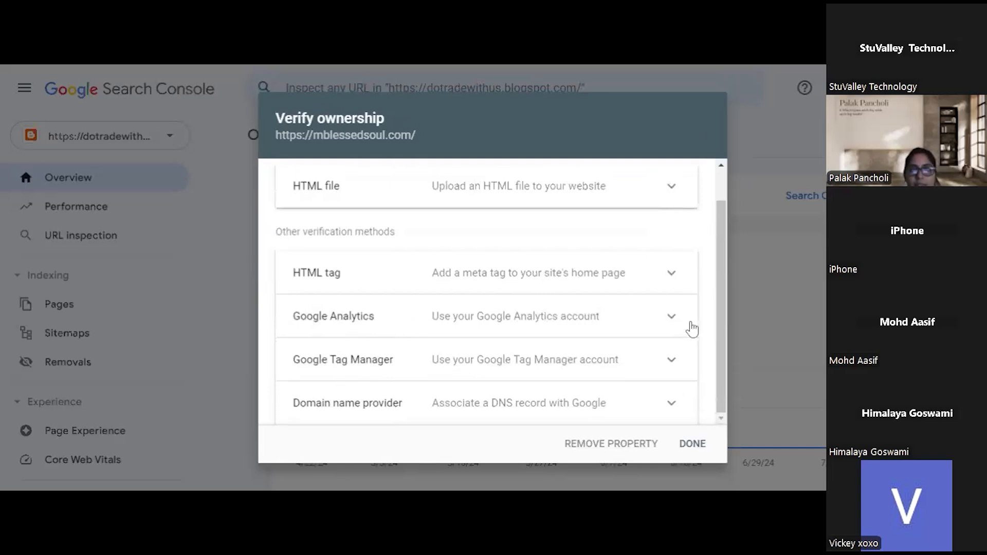
click(672, 361)
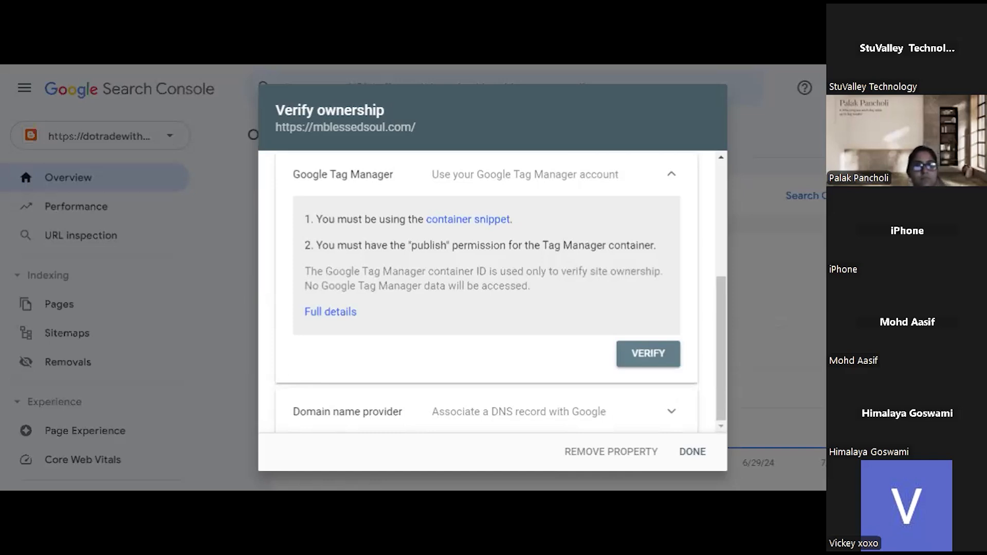
Step: Switch to the Google search results, open Google Tag Manager, and open the form for adding a new account
key(ctrl+Tab)
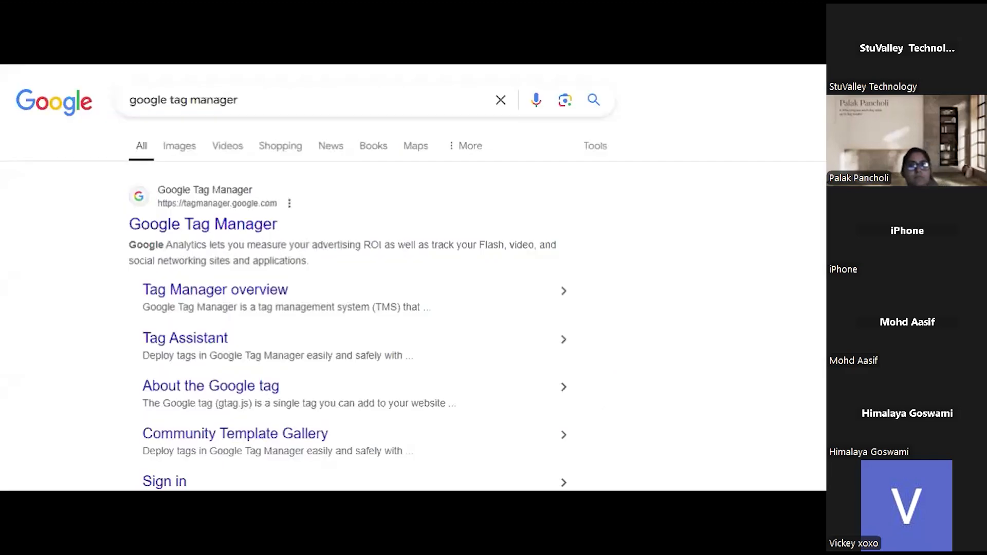
click(216, 225)
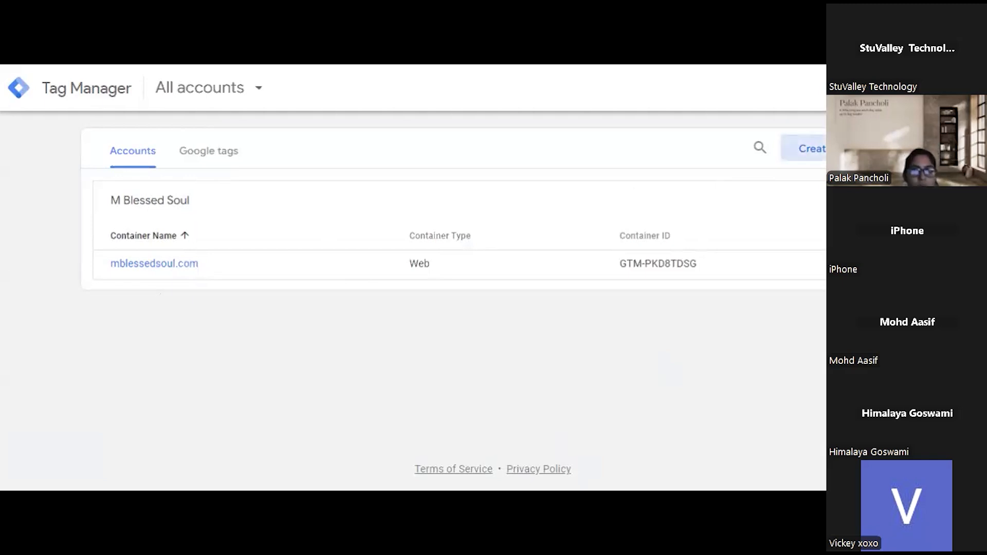
click(810, 155)
Step: Examine the new account form's name, country and data sharing fields, plus the container name and target platform options
scroll(292, 367, down, 2)
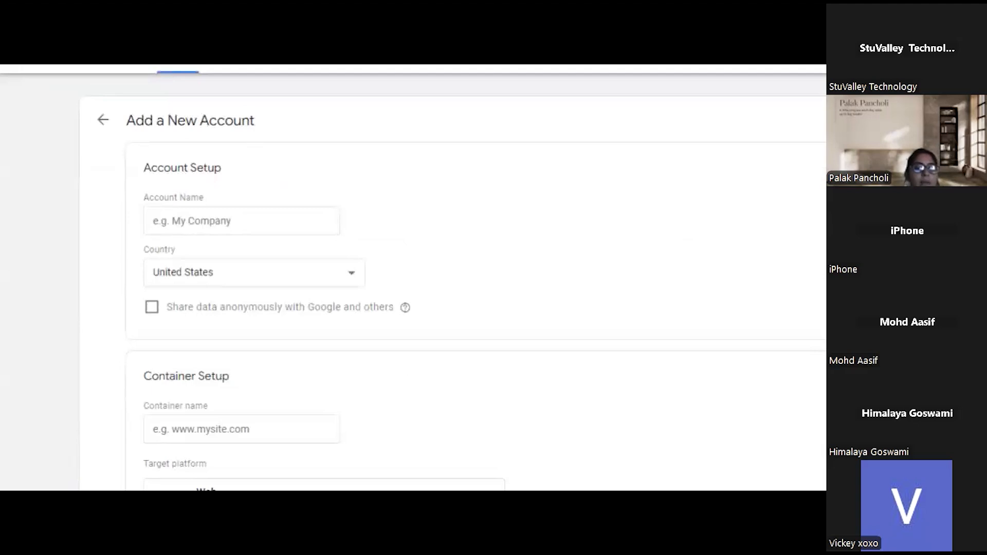
click(198, 220)
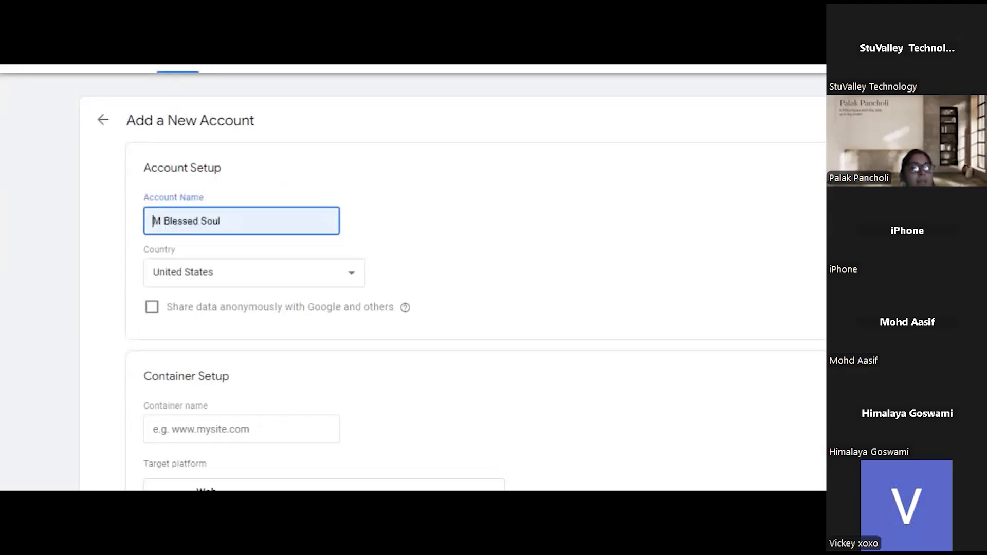
click(432, 245)
scroll(432, 246, down, 2)
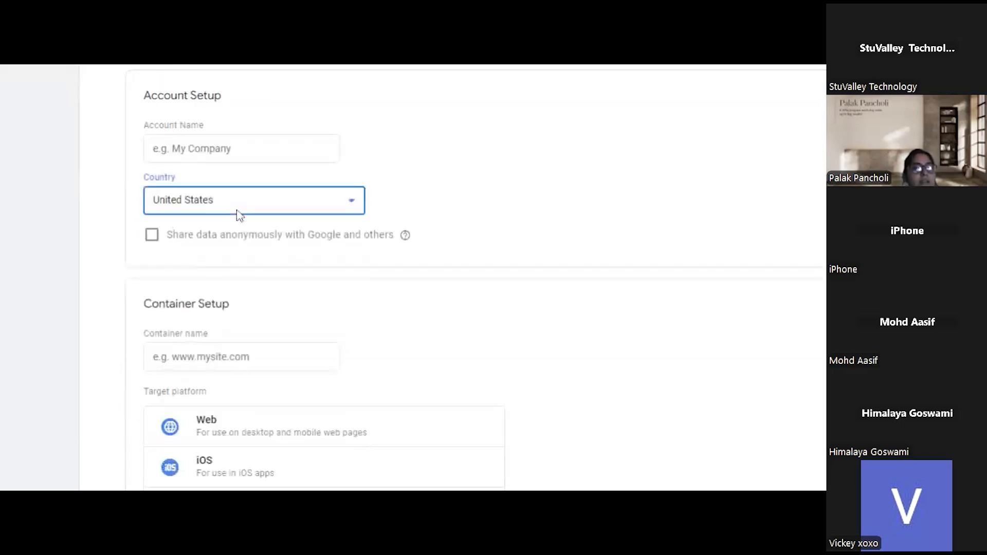
scroll(566, 216, down, 2)
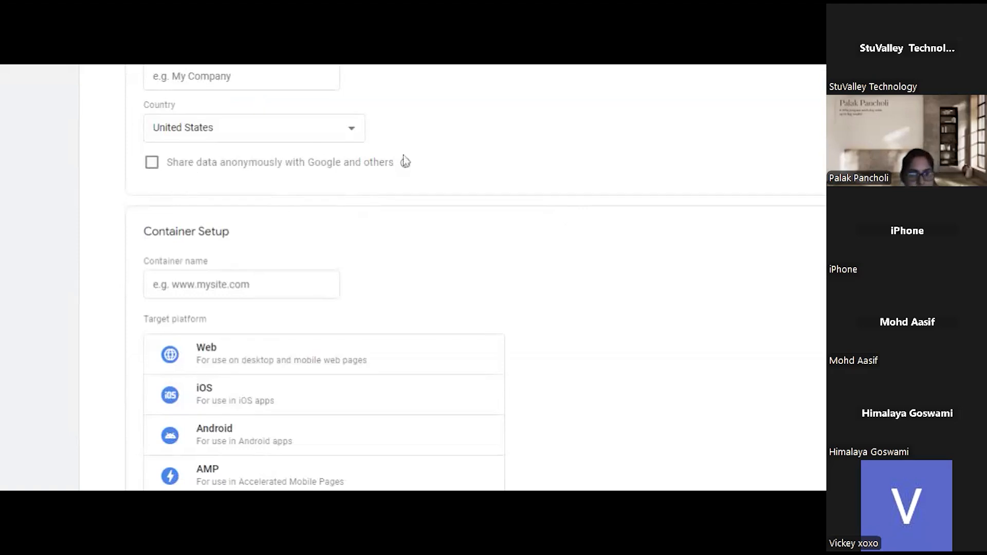
scroll(316, 183, down, 1)
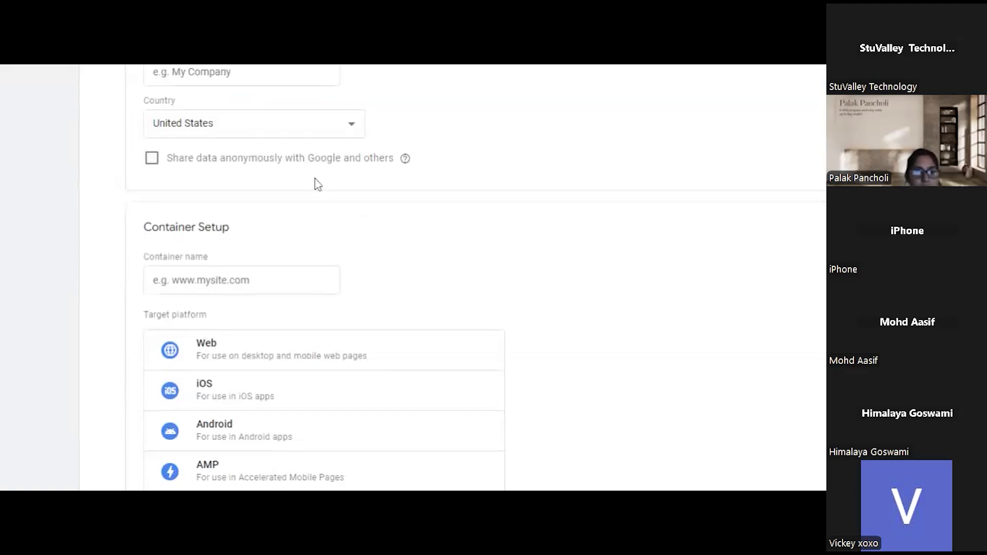
scroll(316, 183, down, 3)
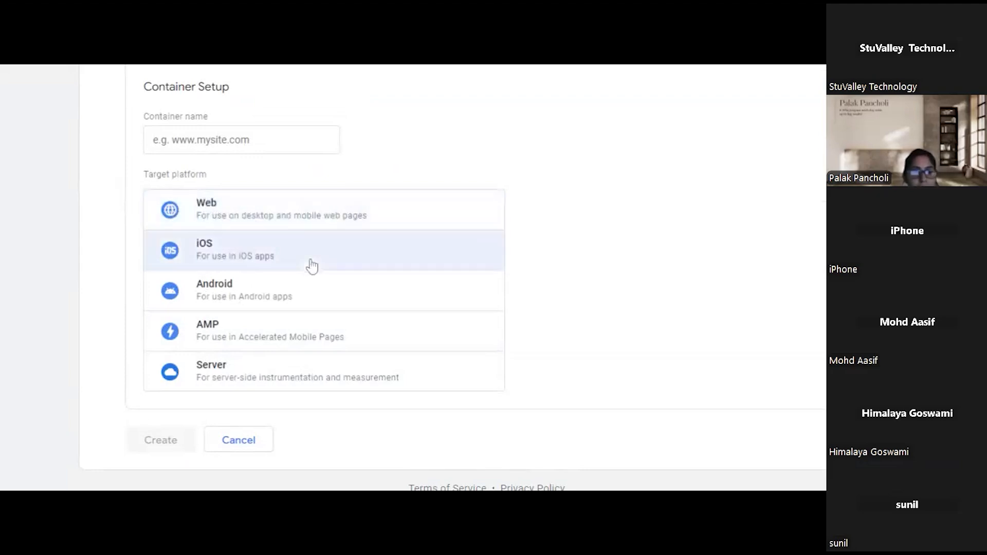
scroll(310, 265, down, 1)
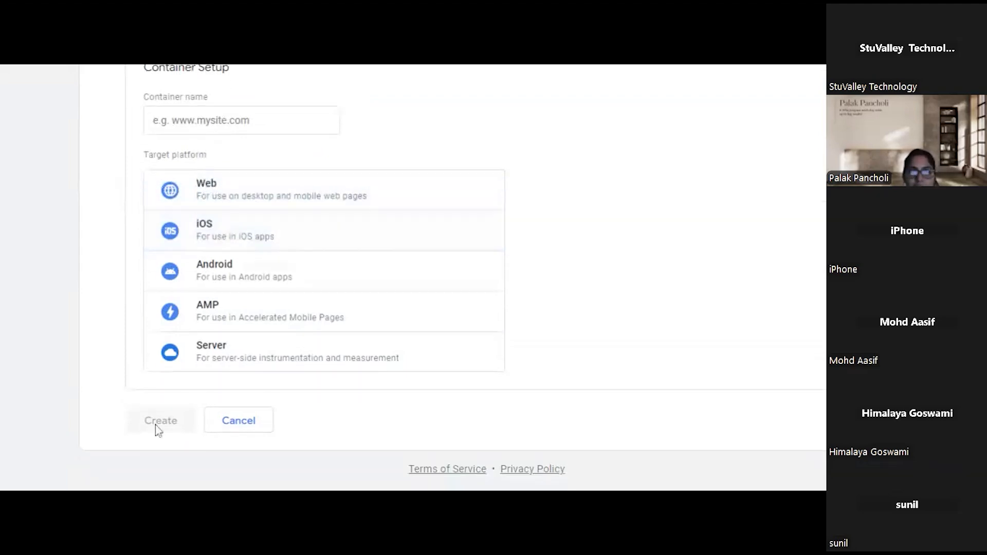
Step: Leave the new account form and review the account and container options on the mblessedsoul.com admin page
scroll(548, 156, up, 7)
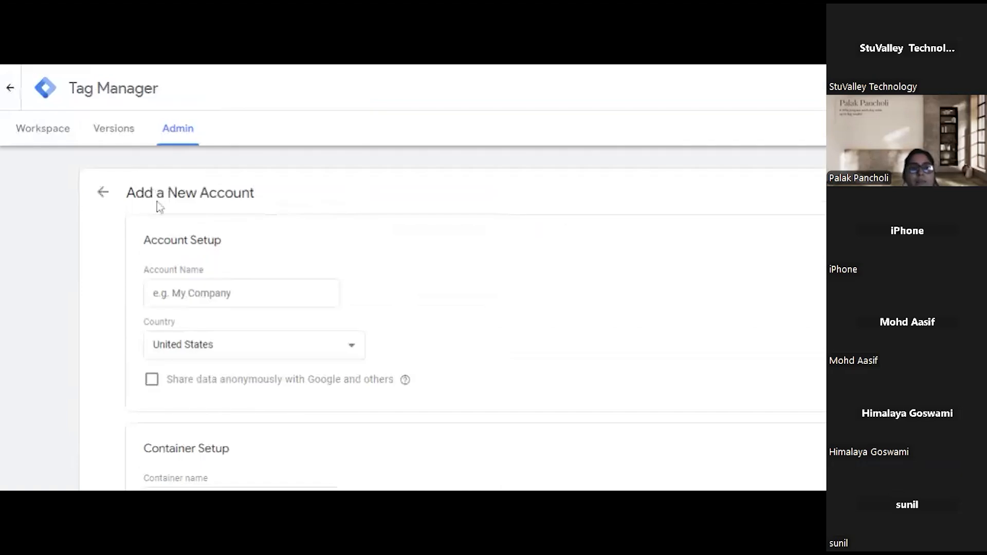
click(102, 192)
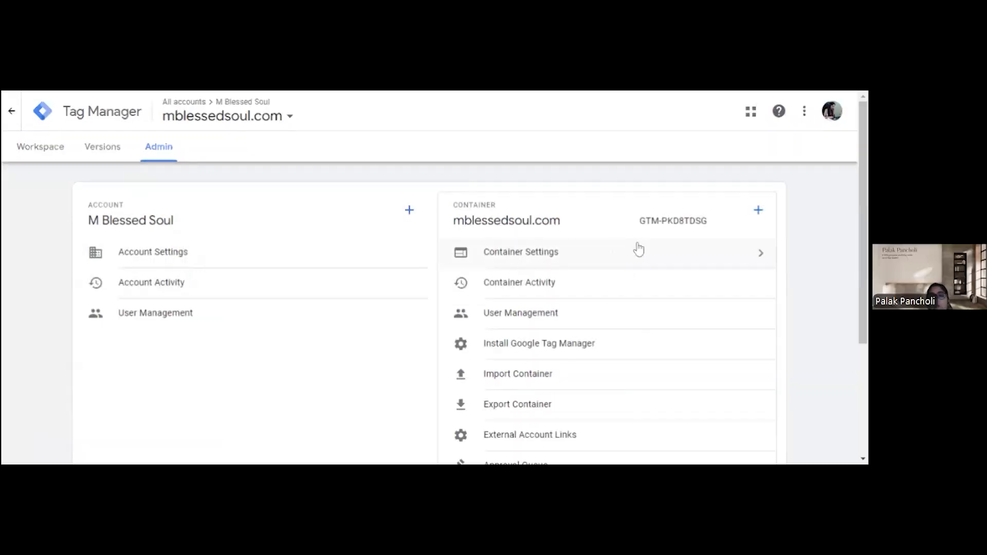
scroll(638, 249, down, 2)
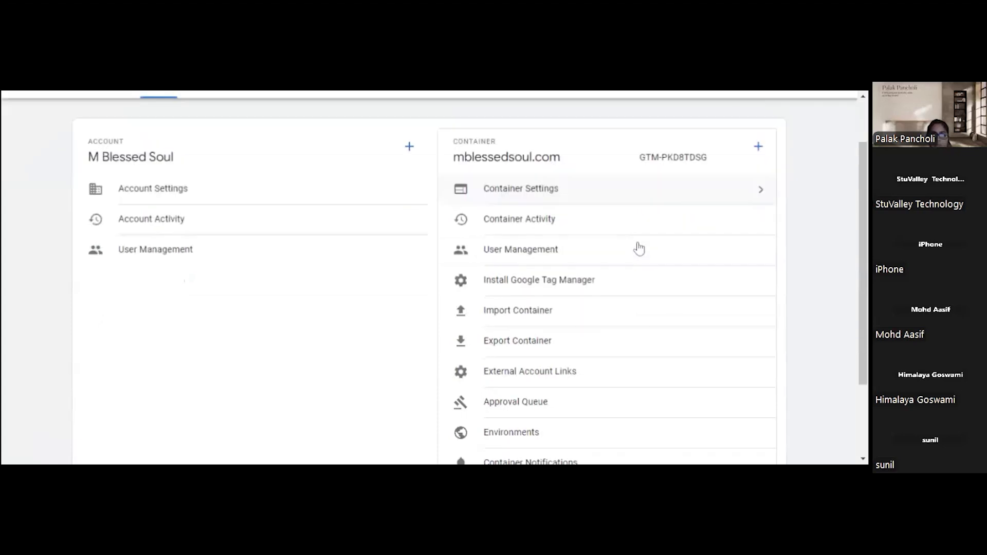
scroll(639, 249, down, 3)
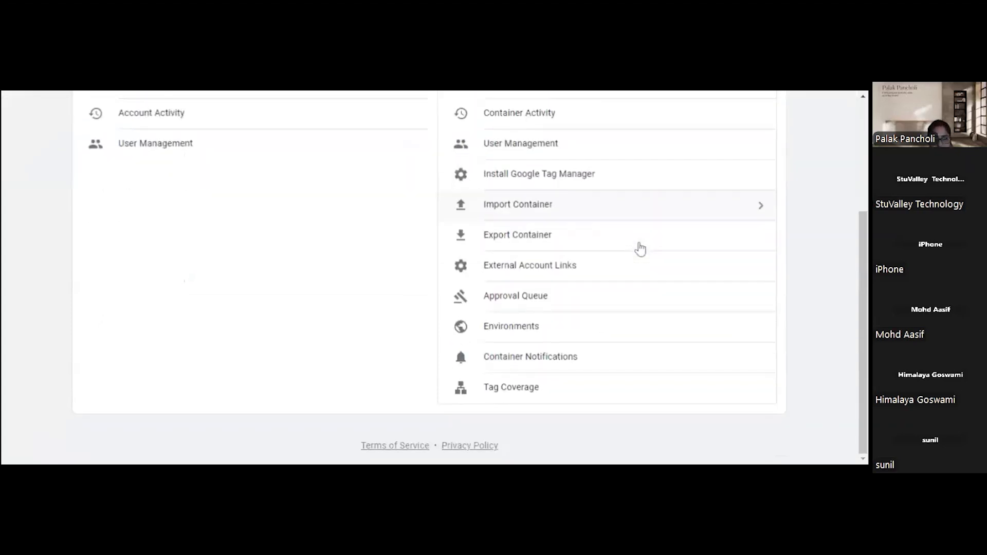
scroll(640, 249, up, 4)
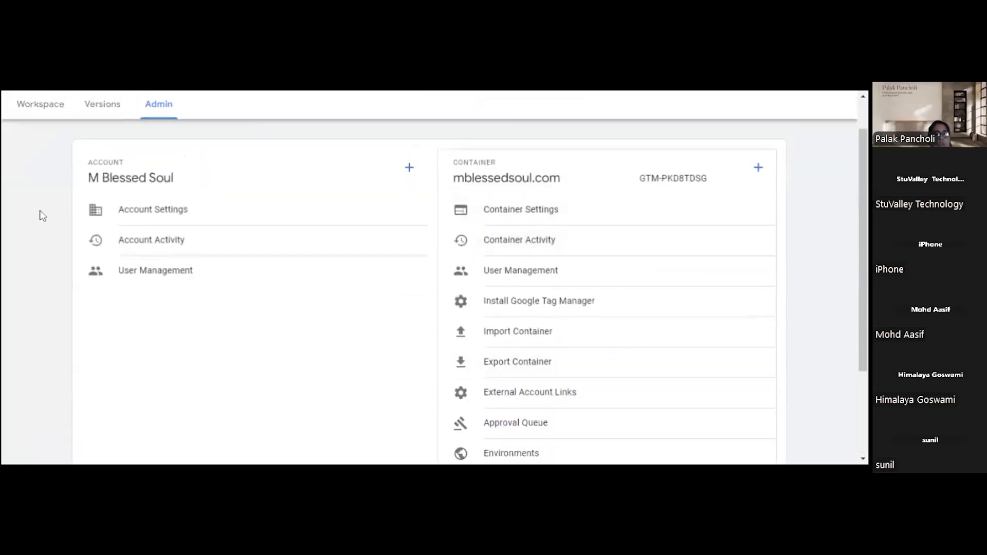
Step: Open the form for creating a container, view its name and target platform fields, and close it without creating anything
click(760, 169)
scroll(760, 169, down, 1)
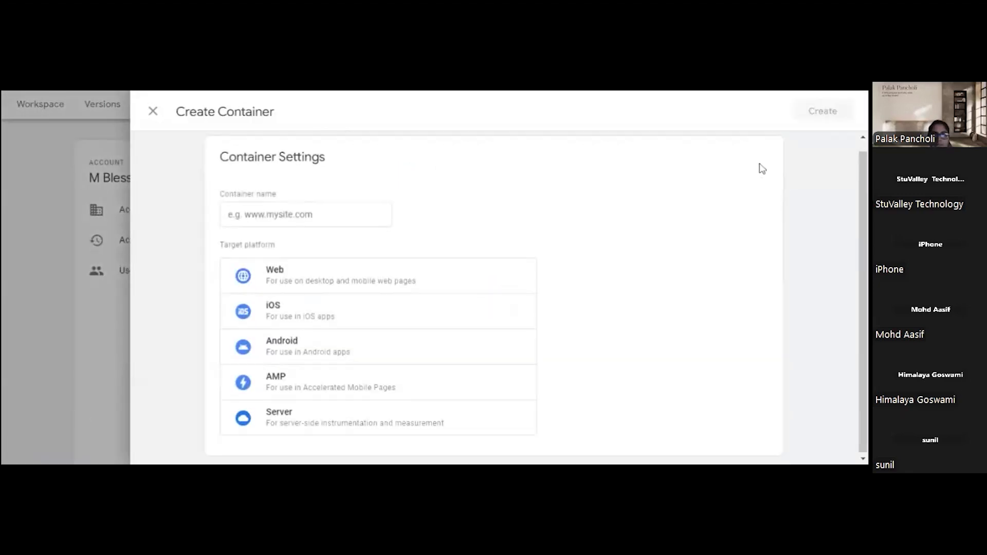
click(153, 111)
Step: Open the mblessedsoul.com container's Google Tag Manager installation instructions and copy the snippet meant for the head section
scroll(717, 288, down, 3)
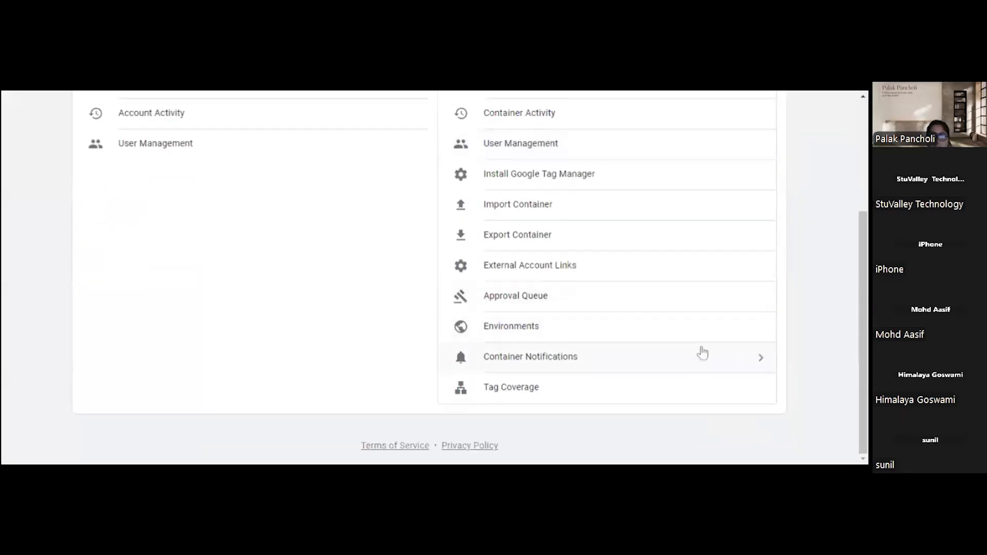
scroll(701, 350, up, 1)
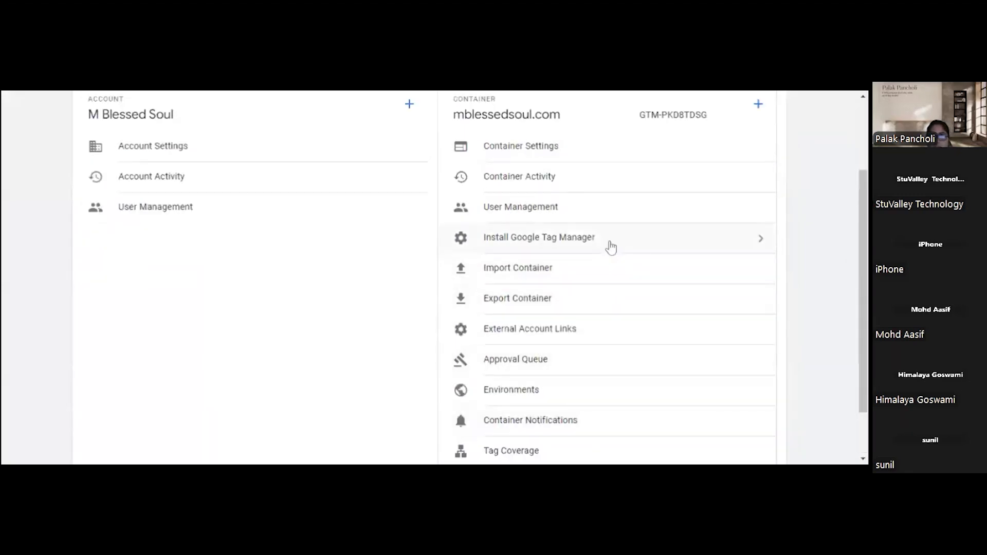
click(611, 248)
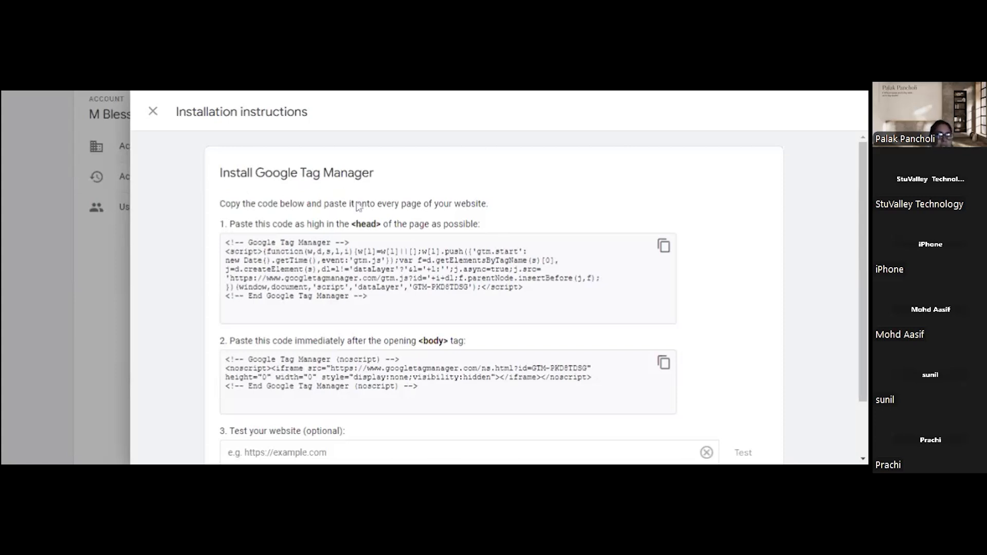
scroll(358, 205, down, 1)
scroll(358, 205, down, 1)
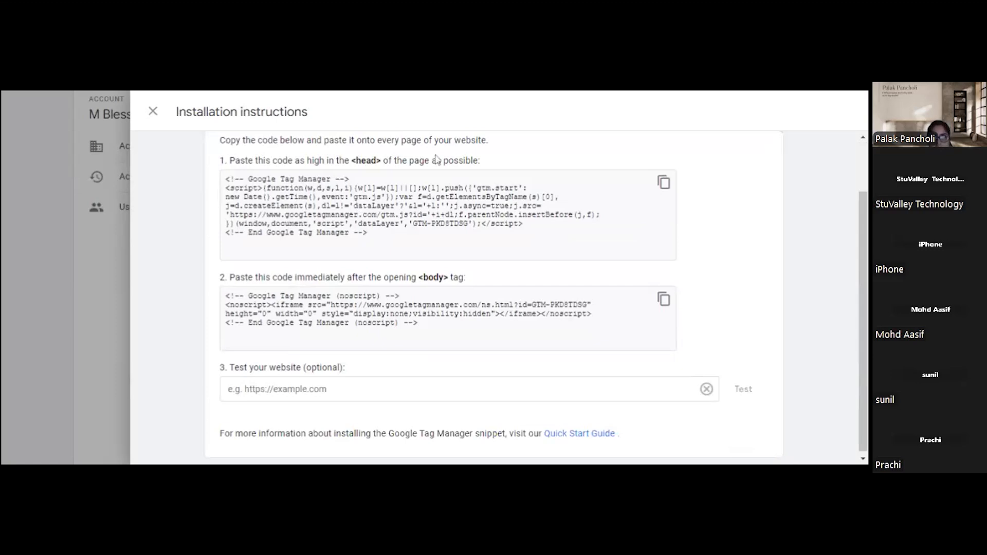
click(663, 183)
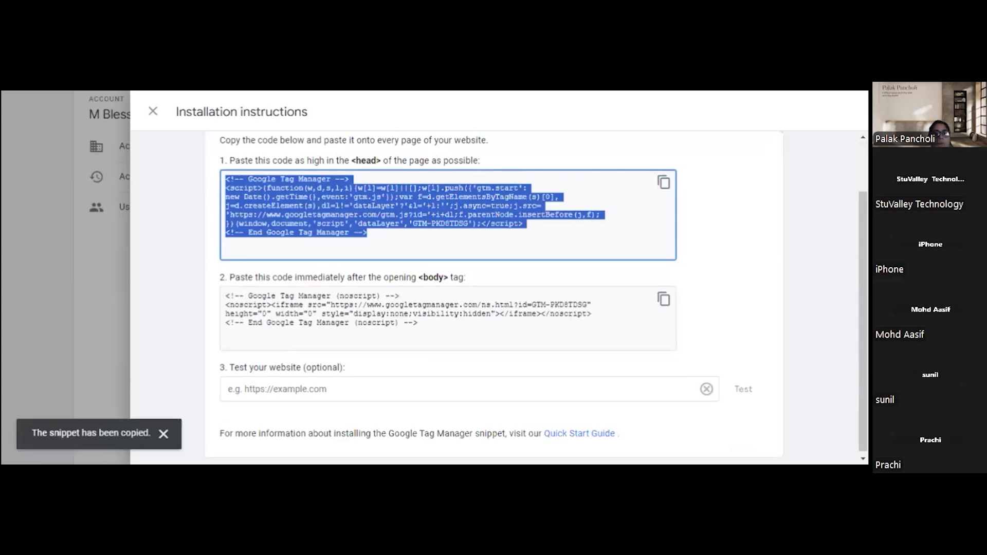
Step: Switch to header.php in the WordPress theme file editor, add an empty line after the opening head tag and remove it
key(ctrl+Tab)
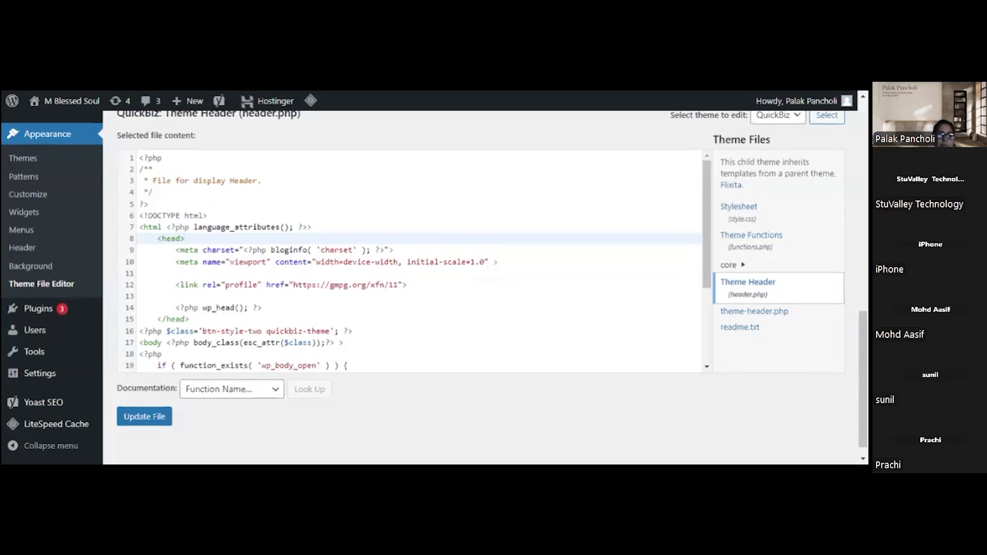
key(Return)
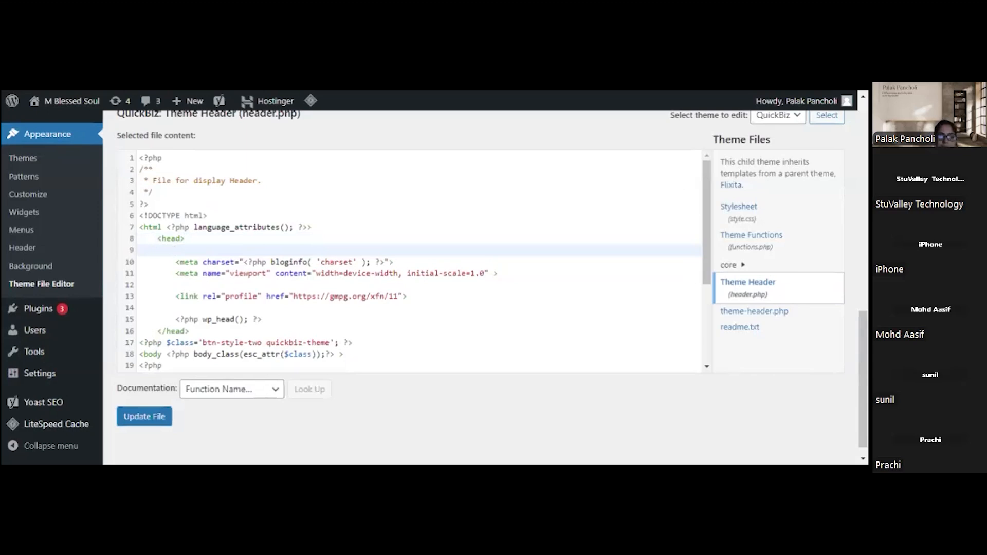
key(BackSpace)
key(BackSpace)
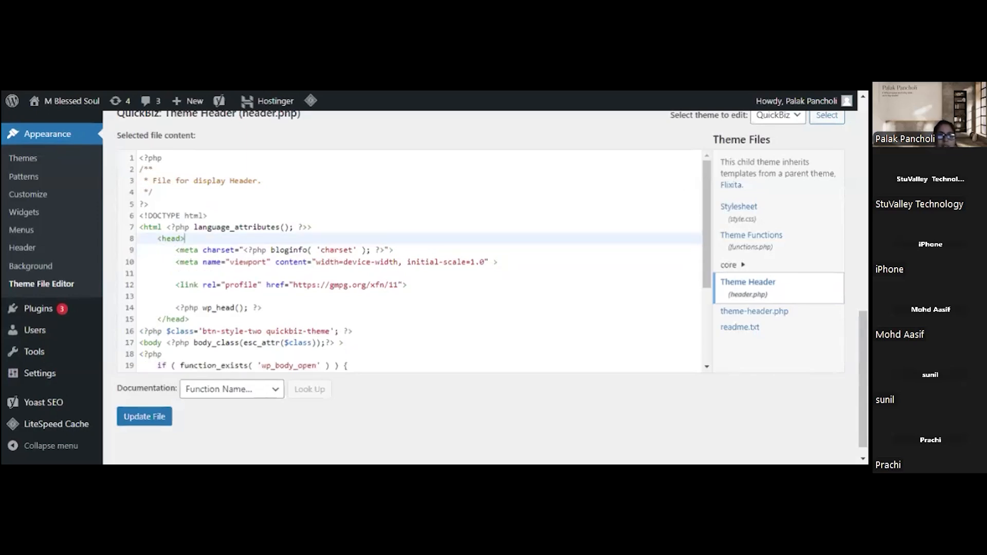
Step: Look through the rest of header.php, open the QuickBiz stylesheet style.css and examine its rules through to the end
scroll(412, 257, down, 4)
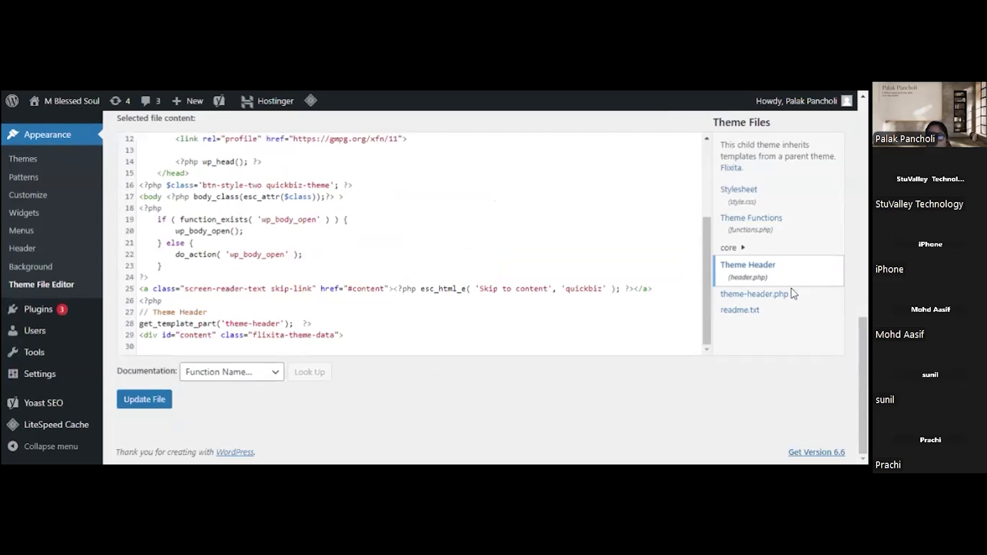
click(769, 302)
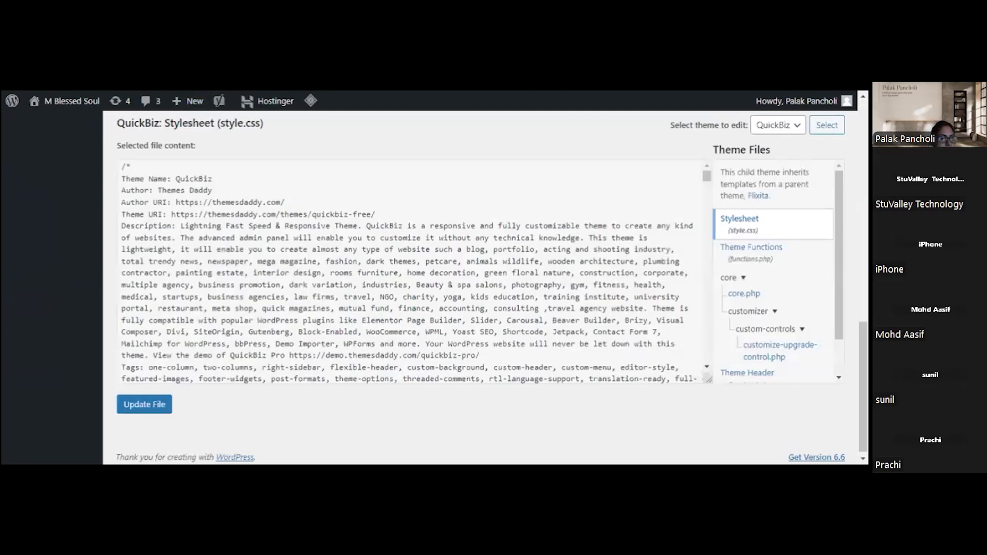
scroll(414, 272, down, 15)
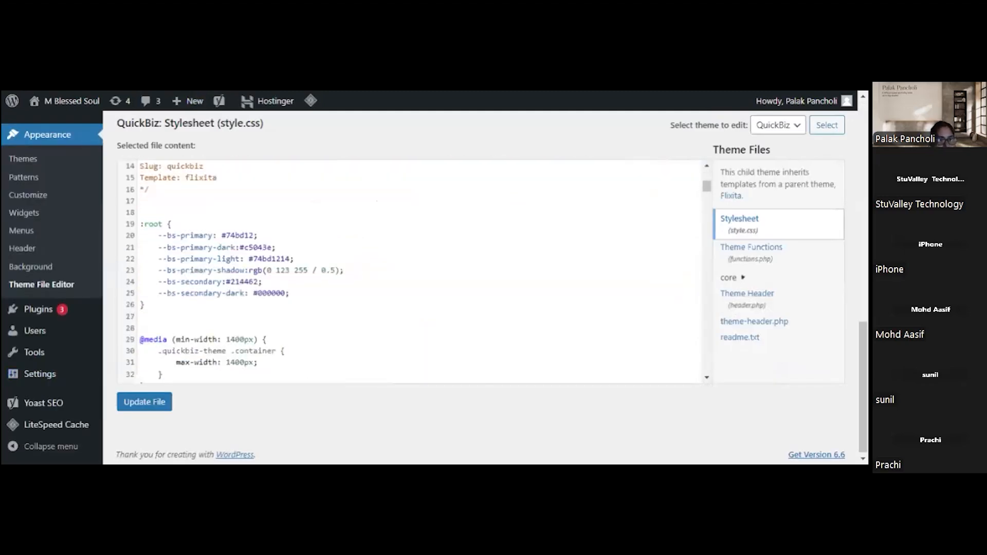
scroll(409, 272, down, 20)
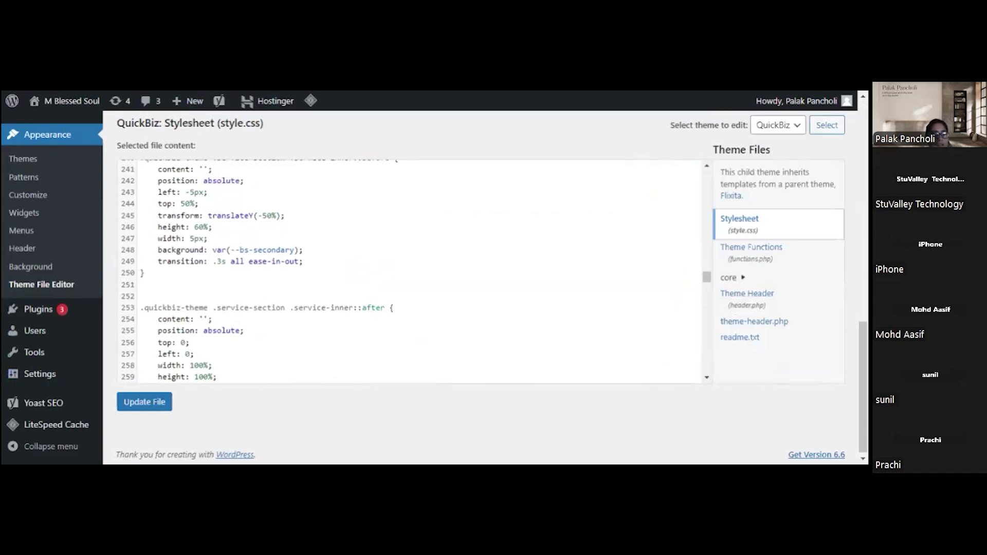
scroll(360, 273, down, 10)
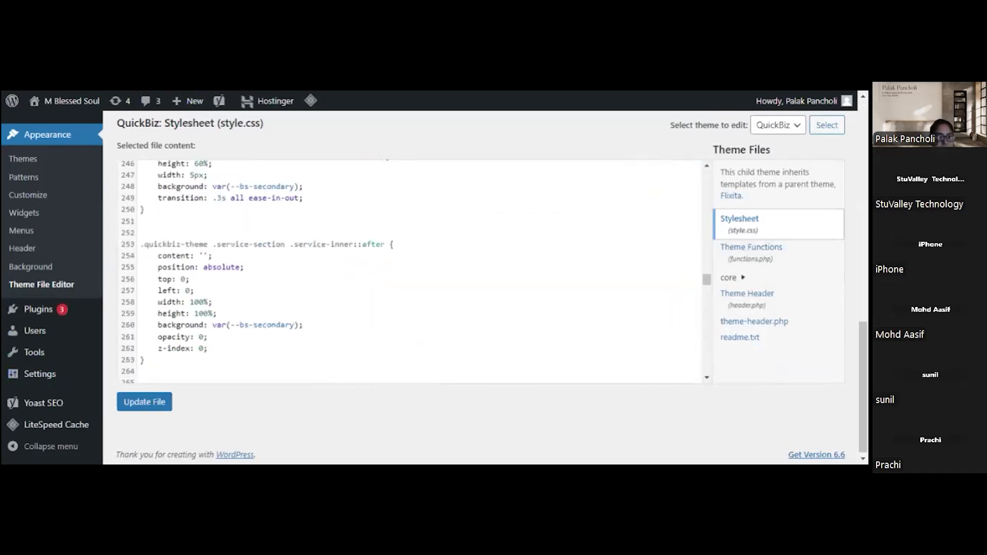
scroll(412, 273, down, 20)
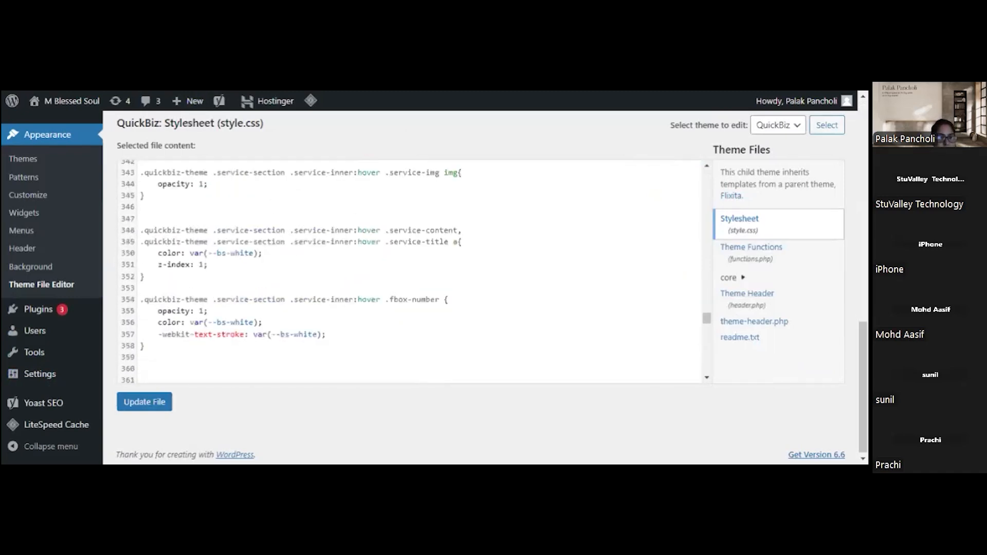
scroll(411, 273, down, 6)
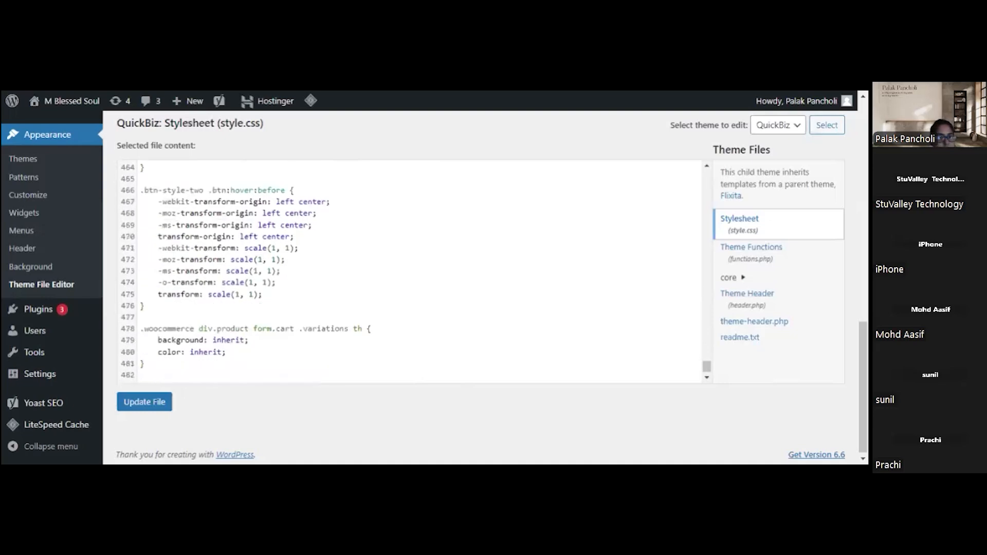
scroll(401, 273, up, 10)
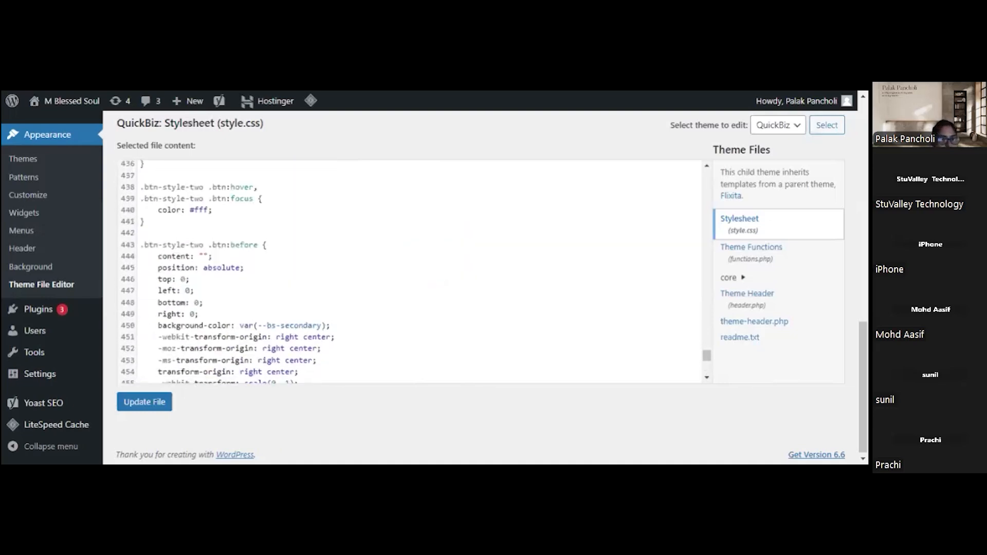
scroll(401, 272, up, 9)
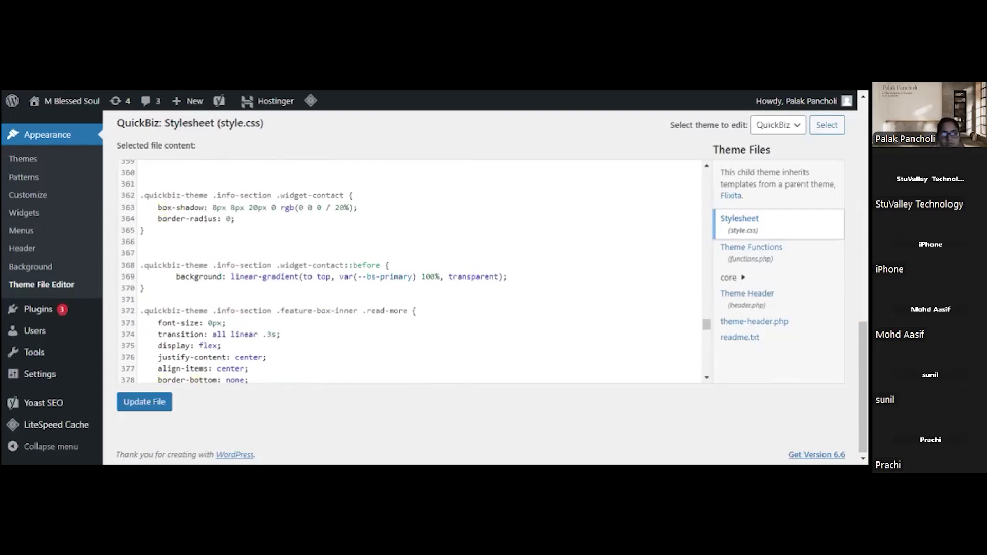
Step: Open the QuickBiz Theme Functions file, functions.php, and look over its code
click(752, 266)
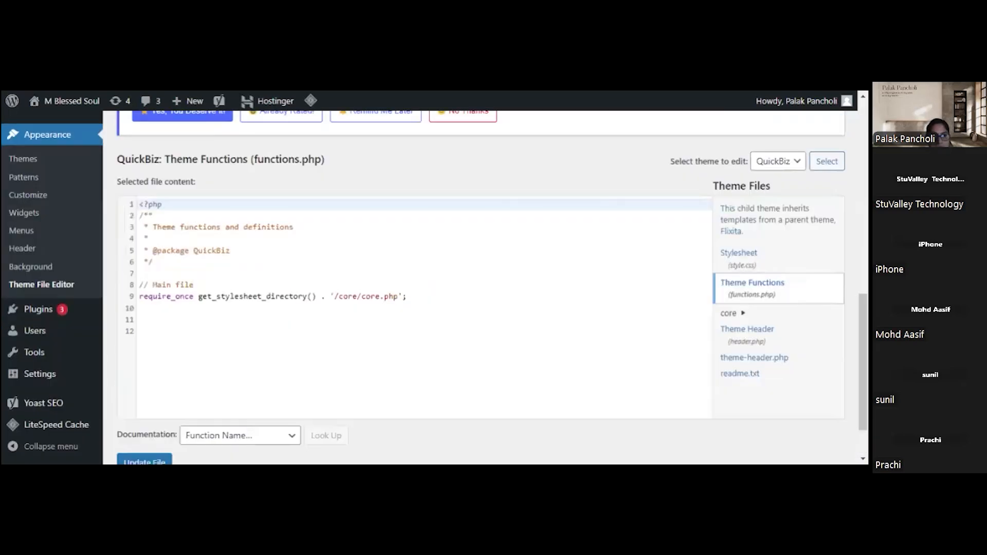
scroll(478, 288, down, 3)
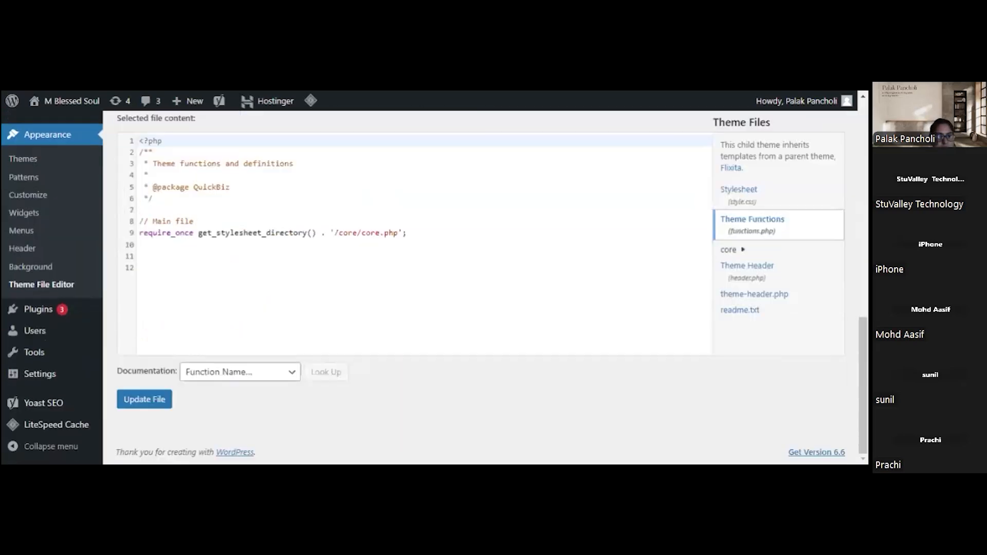
scroll(271, 324, up, 1)
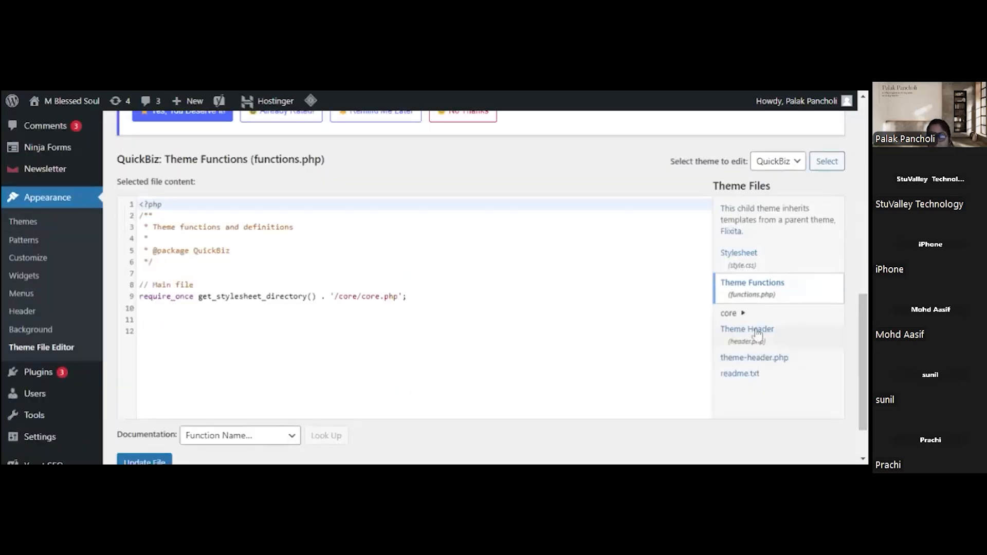
Step: Reopen the QuickBiz Theme Header file, header.php, and examine the head section and the opening body tag
click(800, 332)
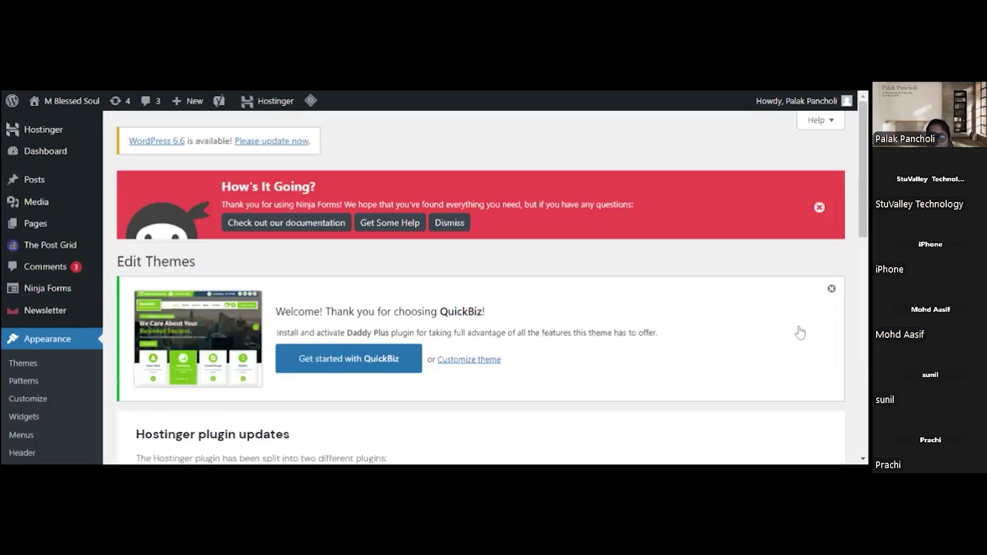
scroll(800, 332, down, 8)
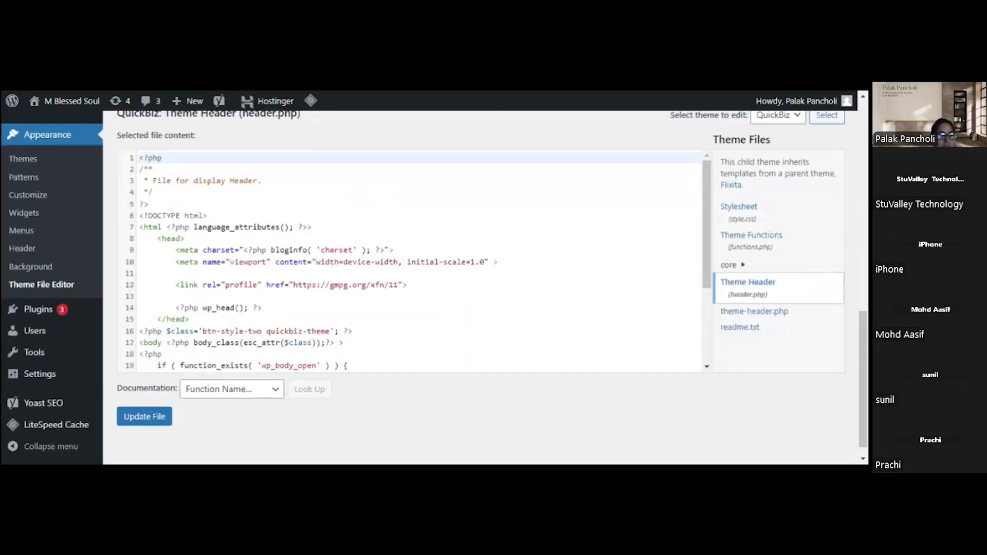
scroll(411, 259, down, 2)
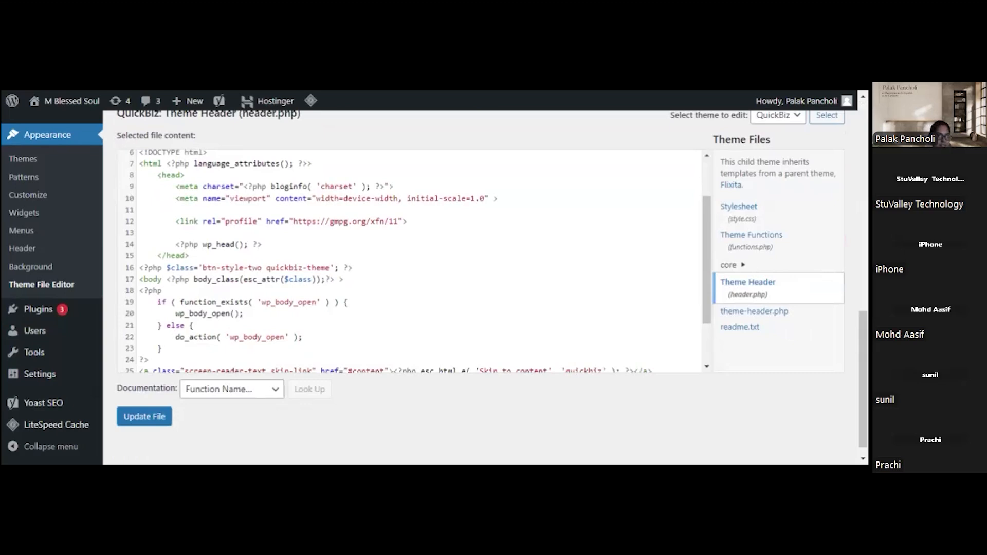
Step: Return to the Tag Manager installation instructions and compare the head and body snippet placements with header.php
click(646, 88)
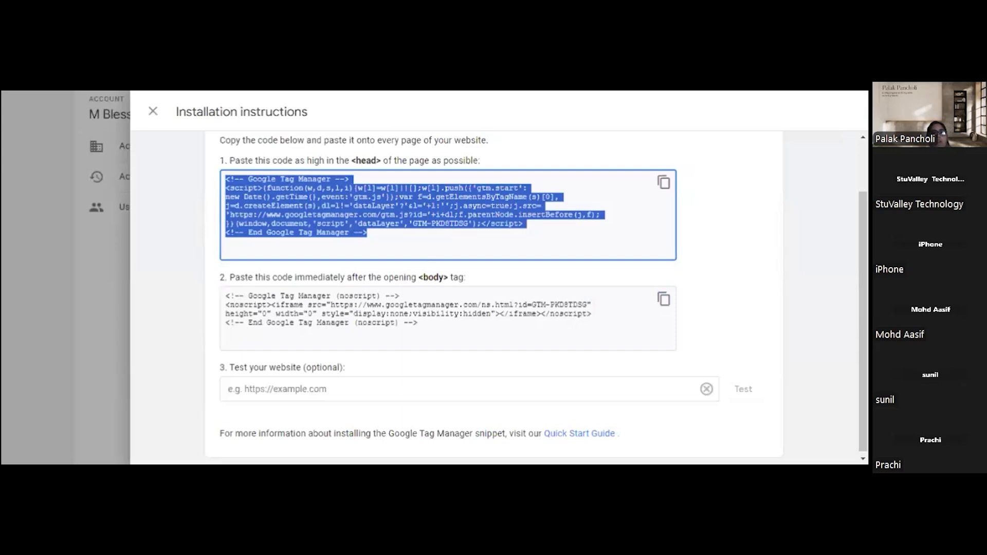
key(alt+Tab)
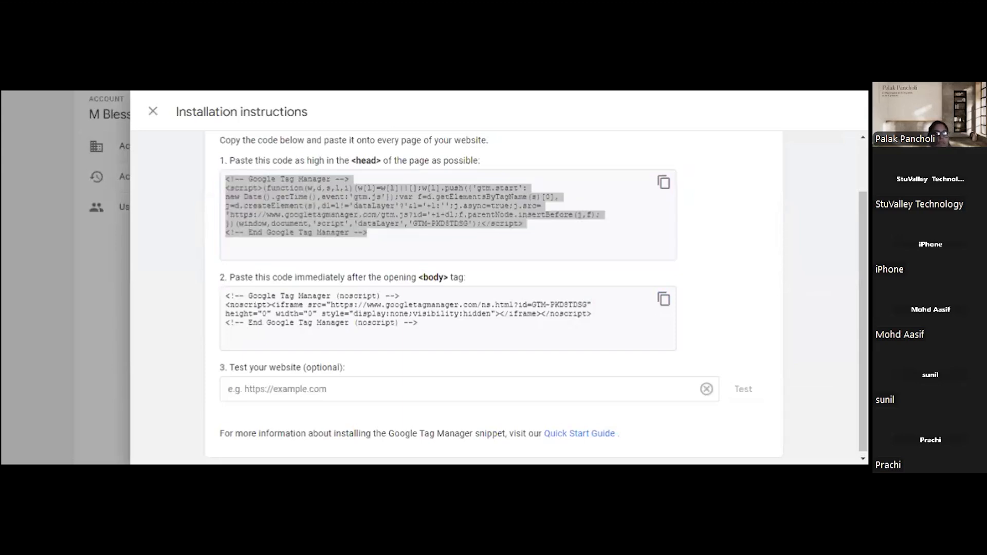
key(alt+Tab)
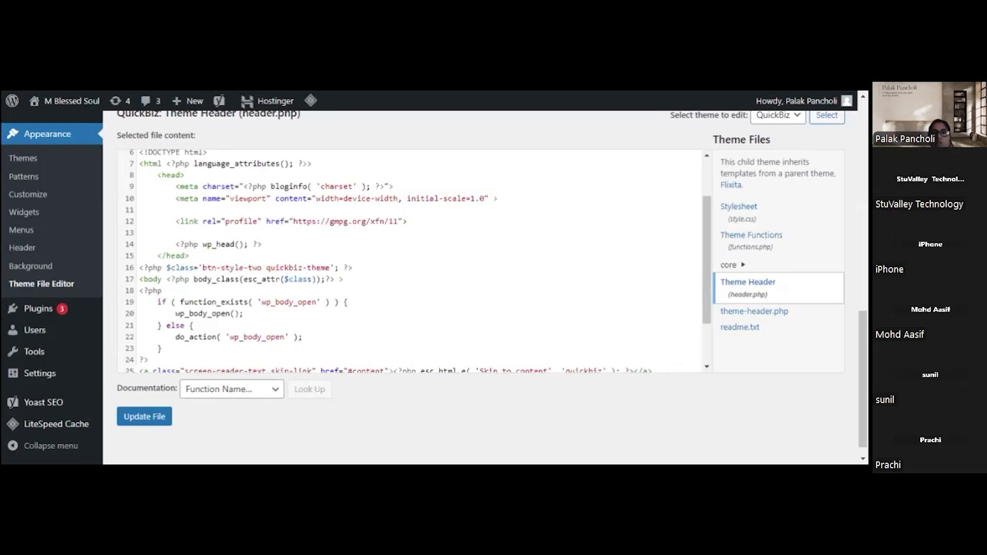
key(ctrl+Tab)
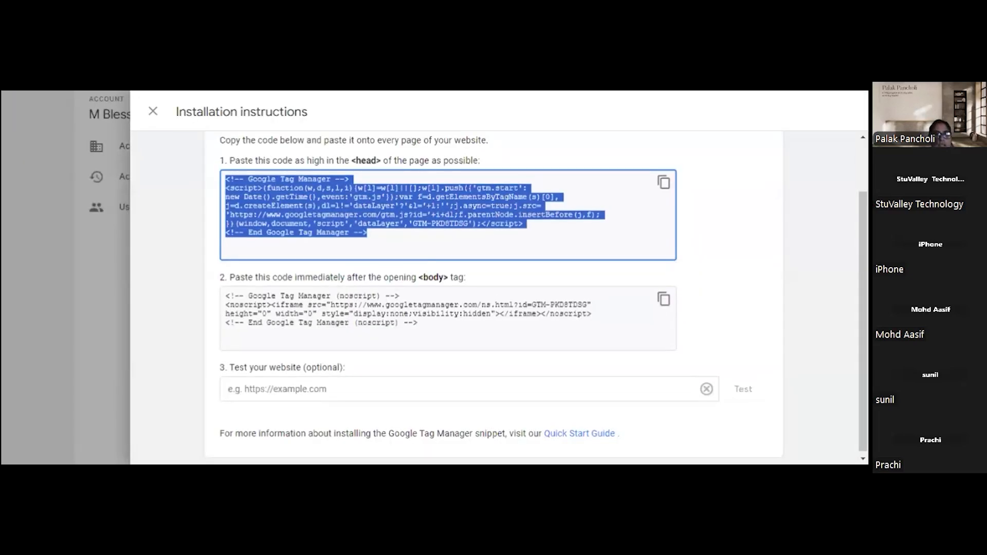
scroll(411, 206, up, 2)
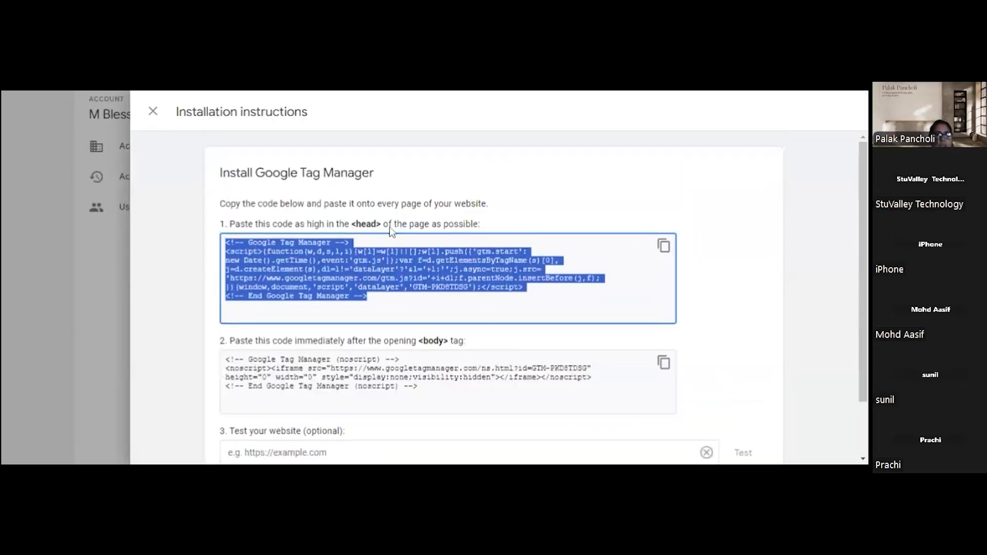
scroll(447, 257, down, 2)
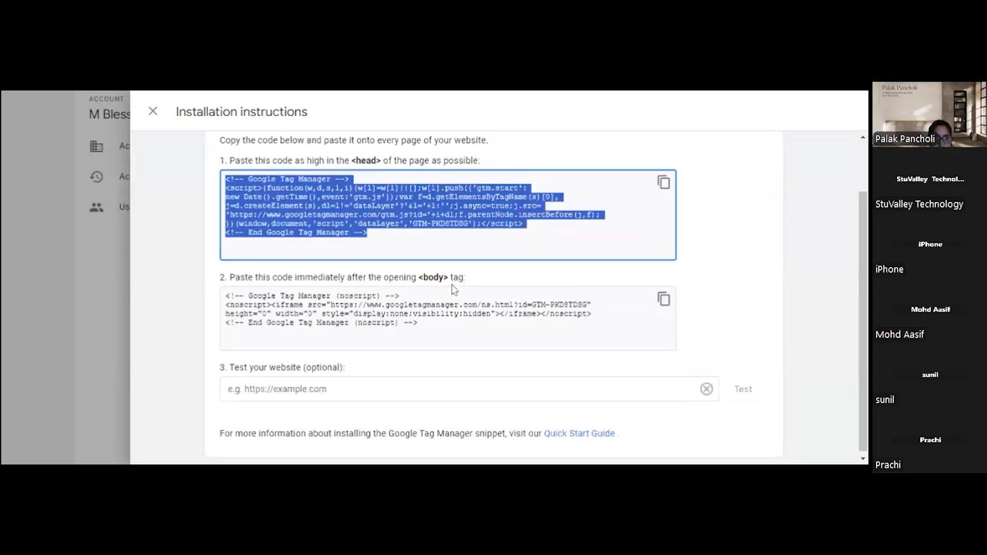
Step: Copy the Tag Manager noscript snippet for the body tag and close the installation instructions
click(663, 301)
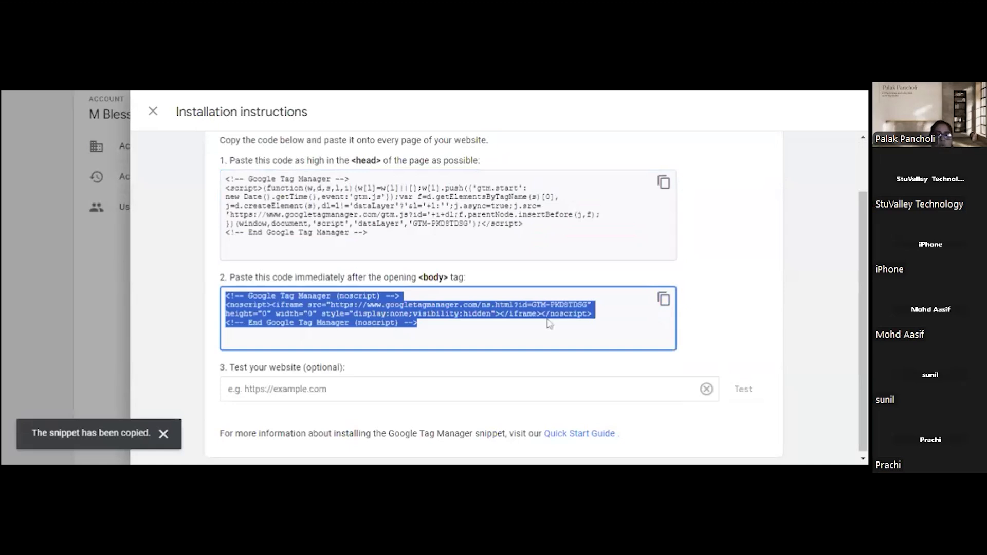
click(228, 388)
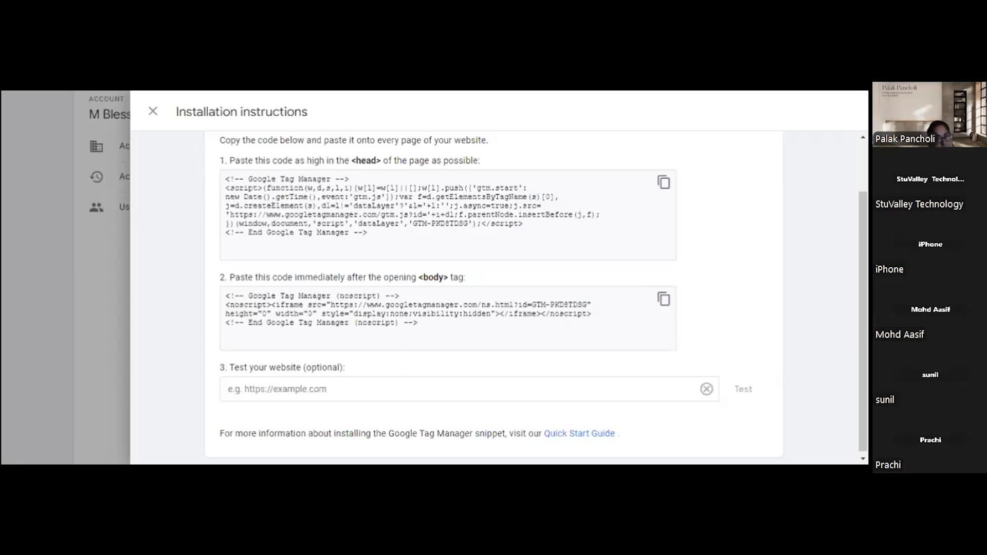
click(228, 389)
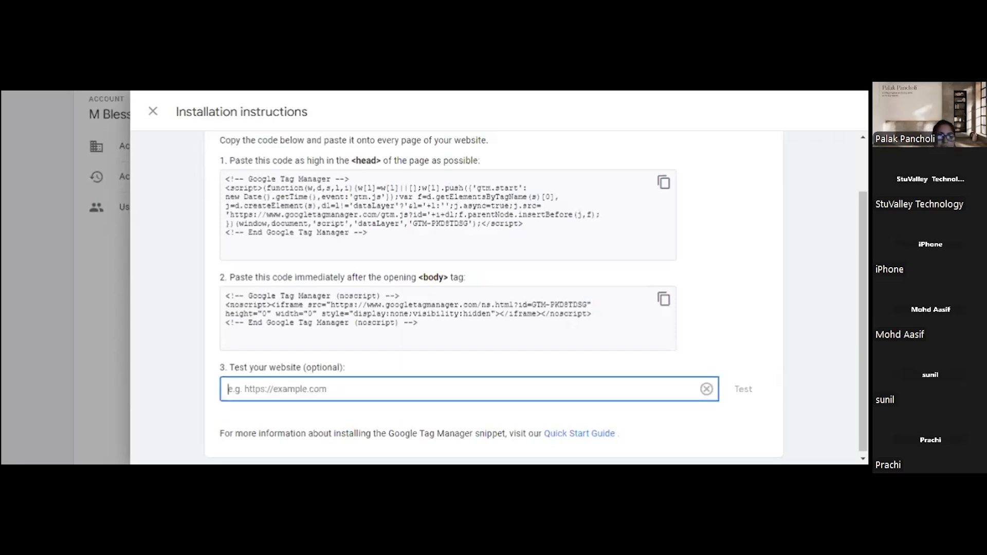
click(152, 111)
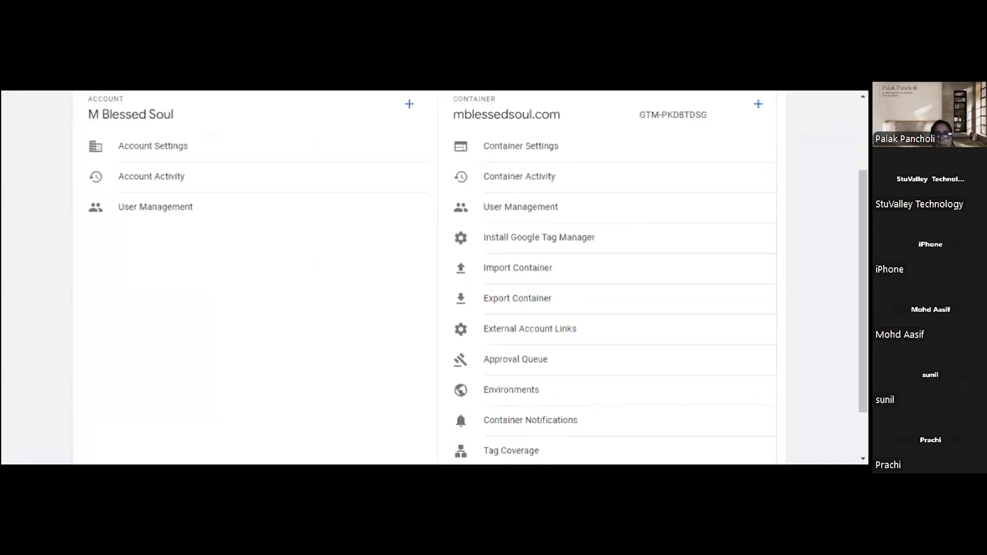
Step: Return to Search Console's ownership verification for mblessedsoul.com, collapse the Google Tag Manager method and expand the Google Analytics method
key(ctrl+Tab)
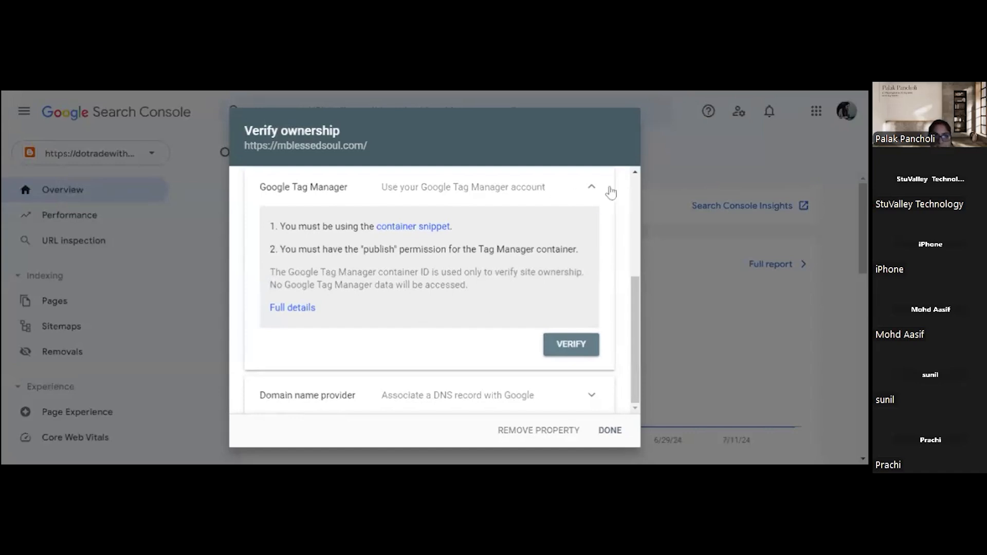
click(593, 190)
scroll(573, 288, up, 2)
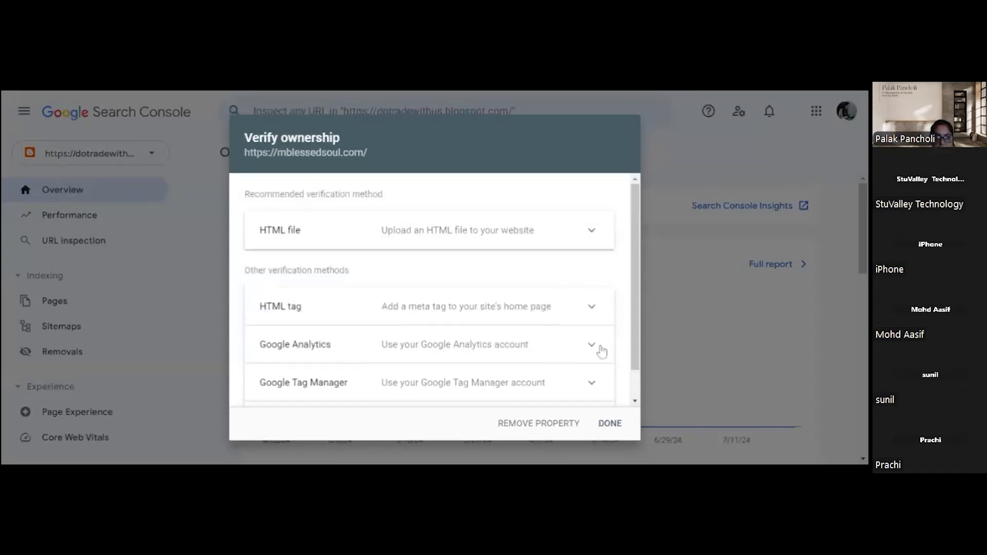
click(592, 349)
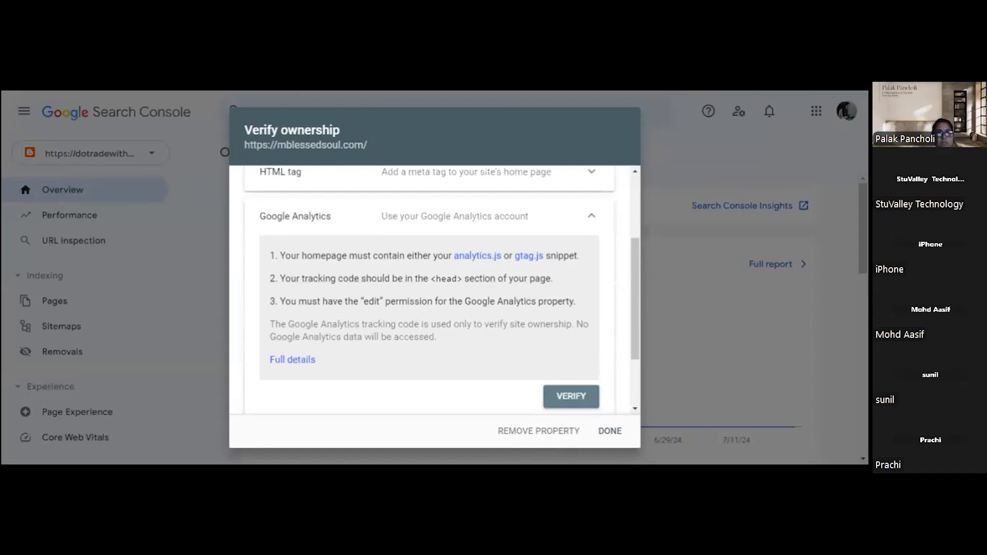
Step: Switch to Google Analytics in a new browser tab and start creating a new account from the admin settings
key(ctrl+t)
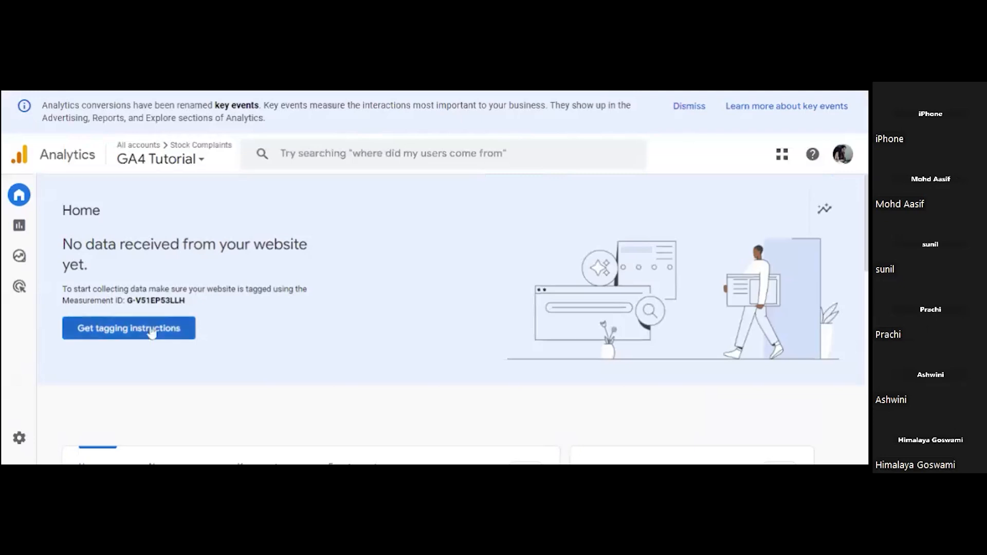
scroll(203, 349, down, 4)
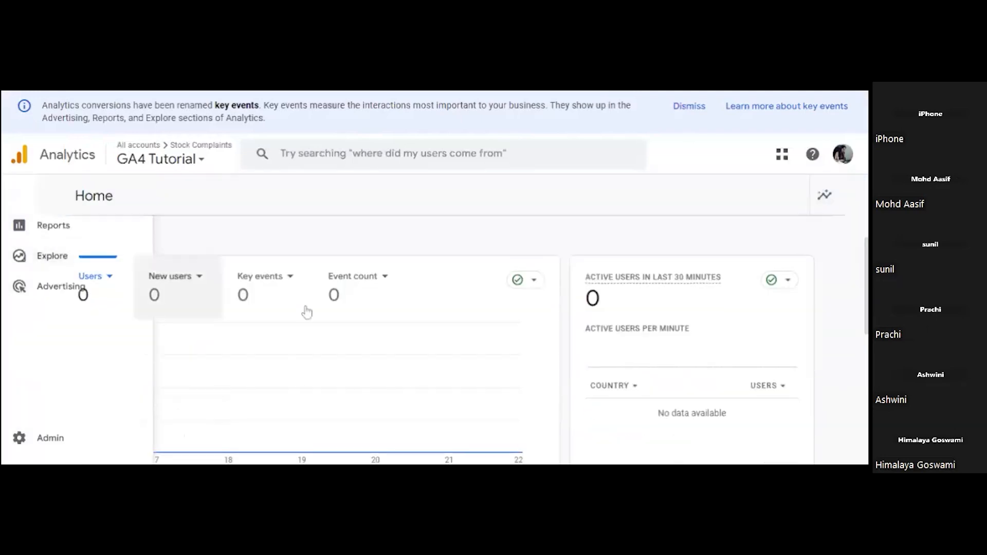
click(20, 442)
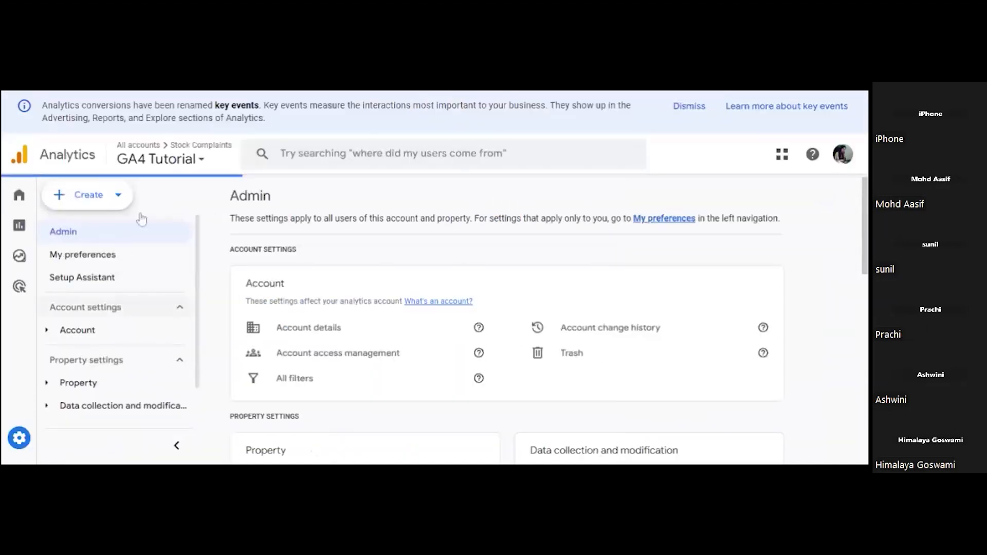
click(88, 195)
click(81, 238)
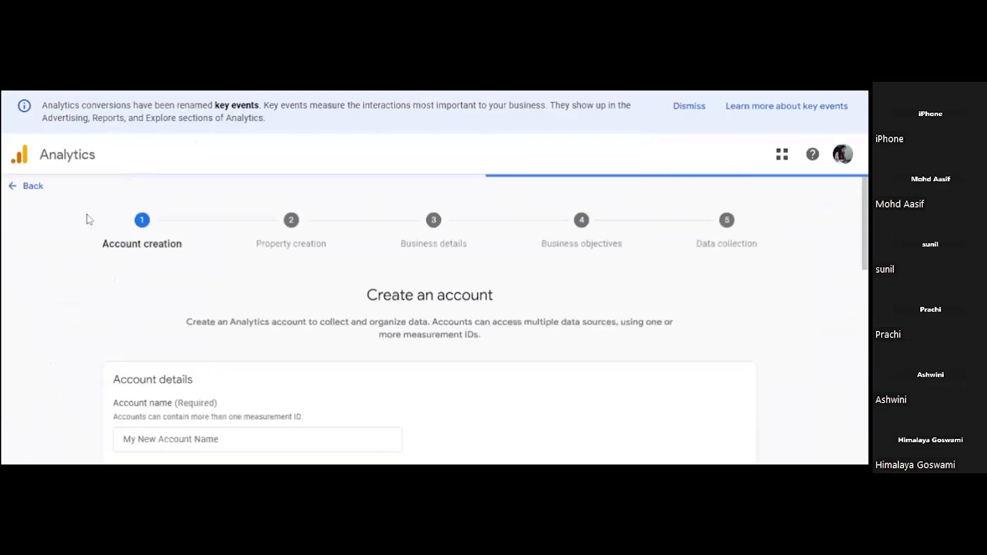
Step: Name the new Analytics account "Analytics Tutorial"
scroll(145, 315, down, 3)
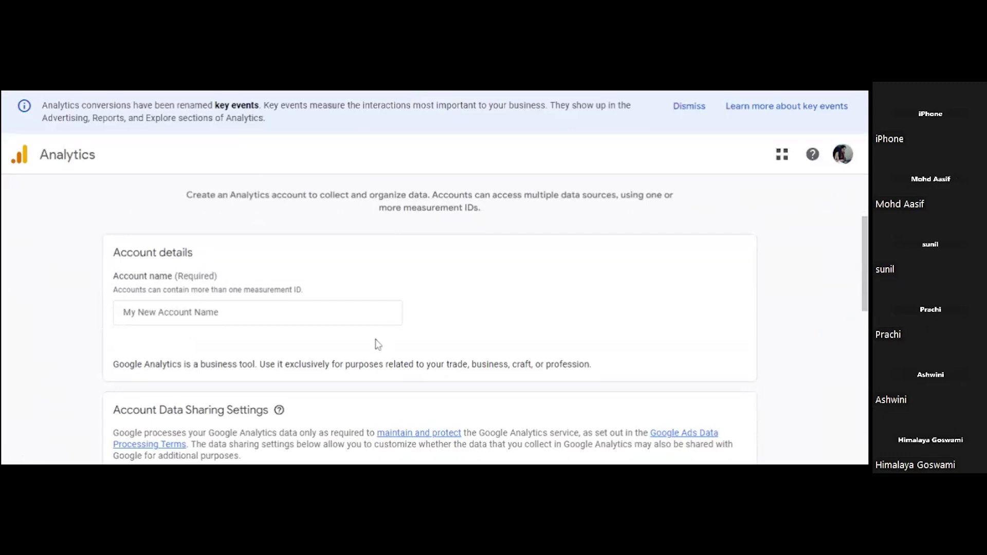
click(265, 312)
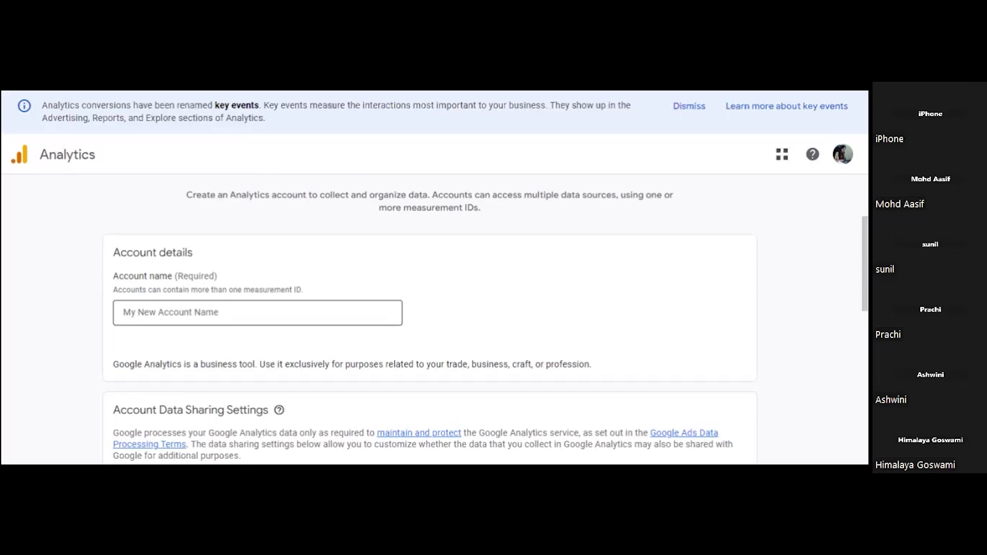
scroll(241, 318, down, 1)
scroll(240, 317, up, 1)
click(241, 317)
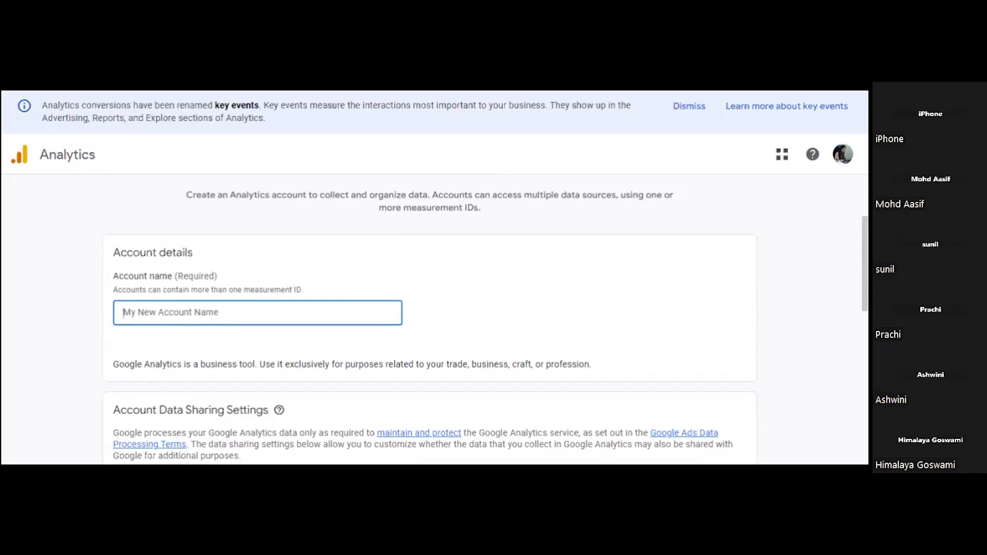
text(Analyti)
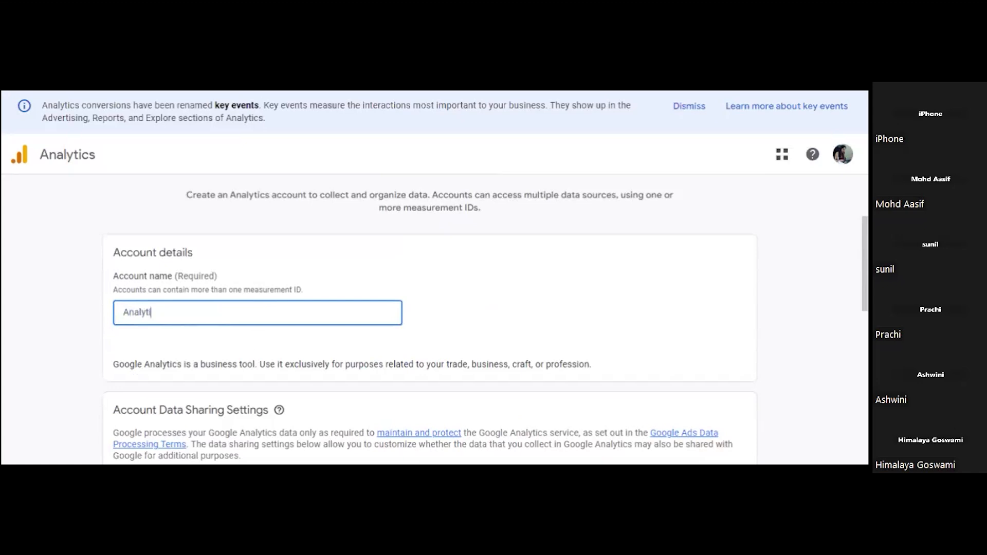
text(cs Tutorial)
Step: Review the account data sharing settings, leave them as preset and continue to property creation
scroll(379, 298, down, 3)
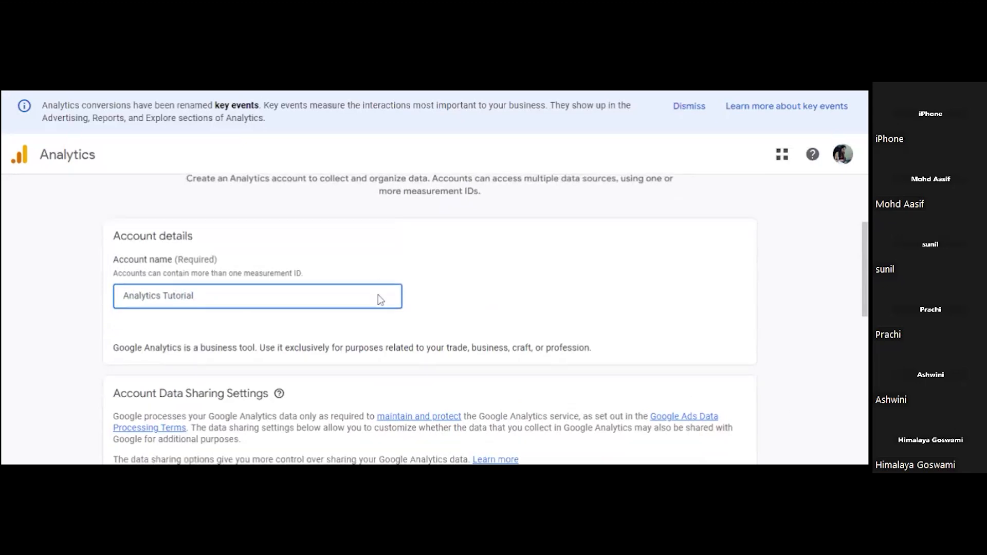
scroll(378, 294, down, 1)
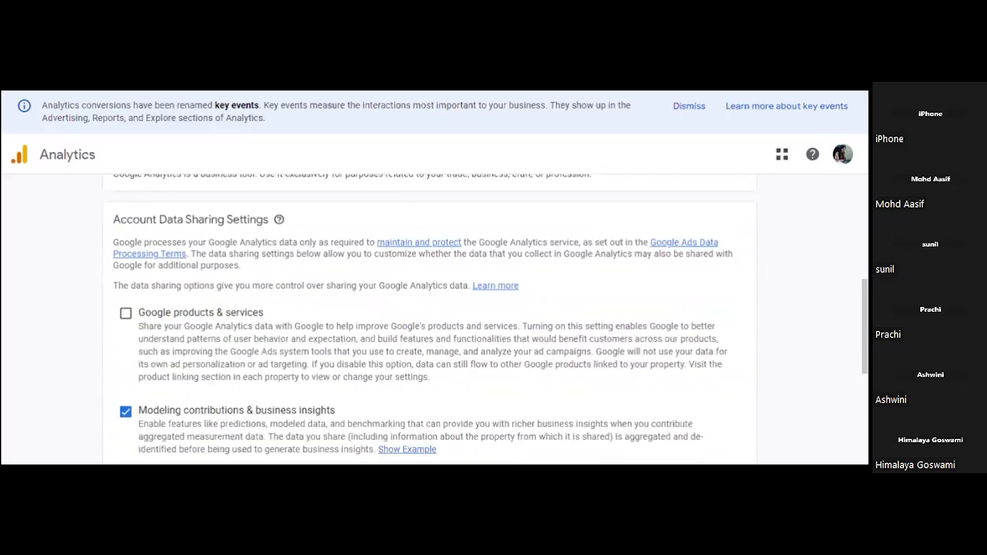
scroll(144, 223, down, 1)
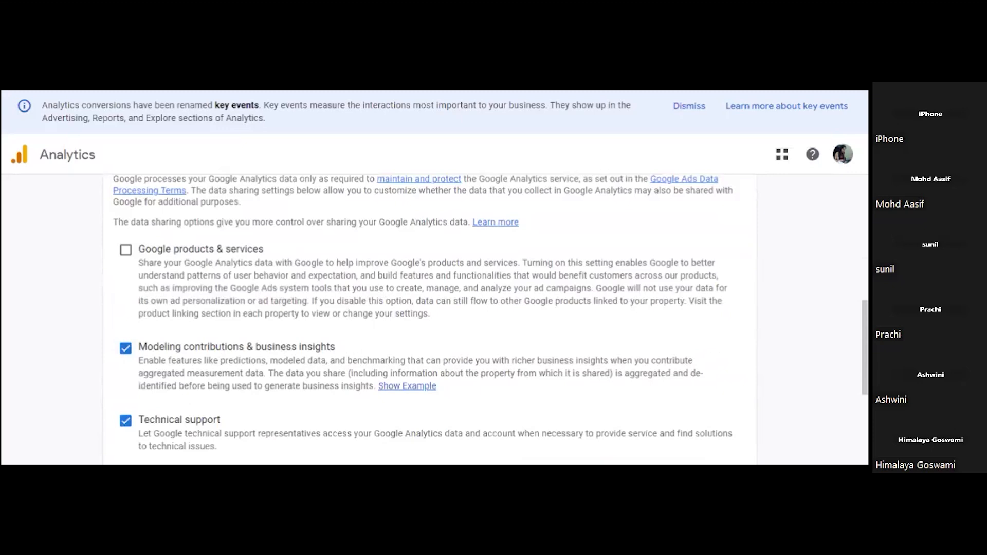
scroll(144, 223, down, 2)
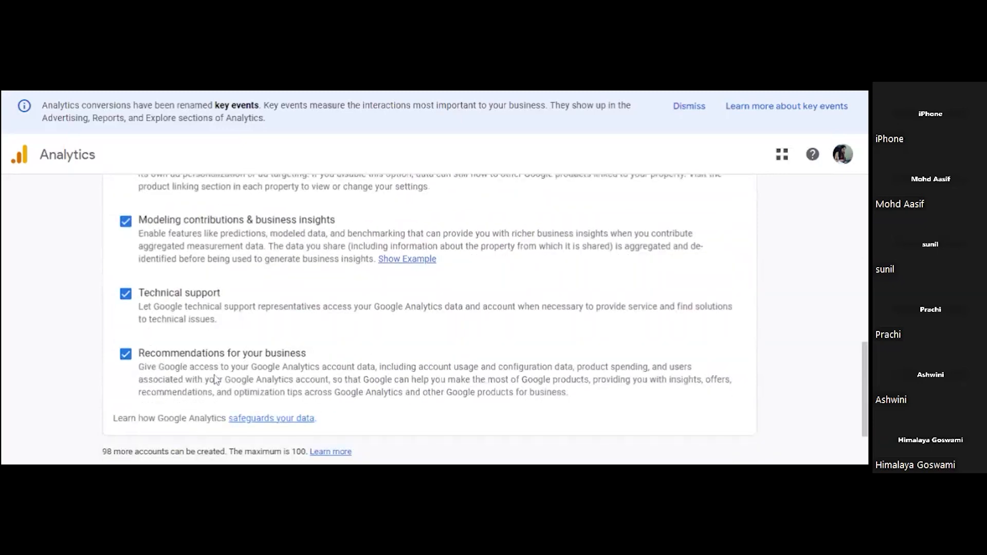
scroll(145, 183, up, 2)
scroll(146, 184, down, 3)
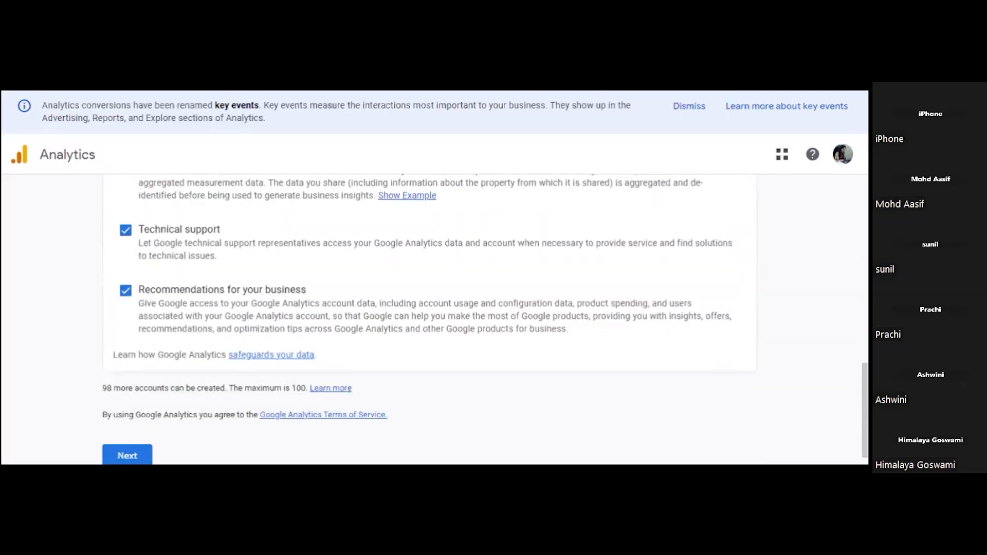
scroll(167, 442, down, 1)
click(132, 440)
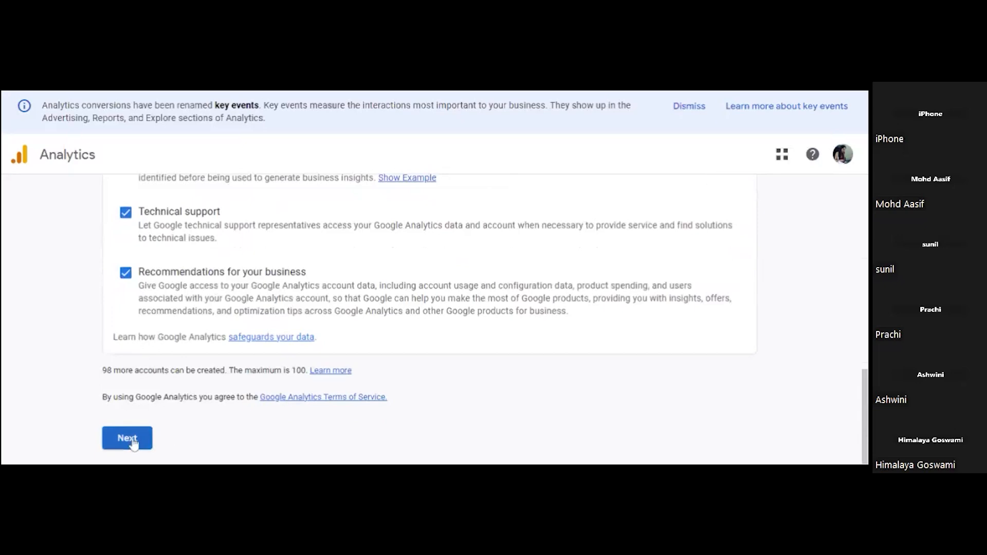
Step: Name the new property "Analytics Tutorial"
scroll(342, 267, down, 1)
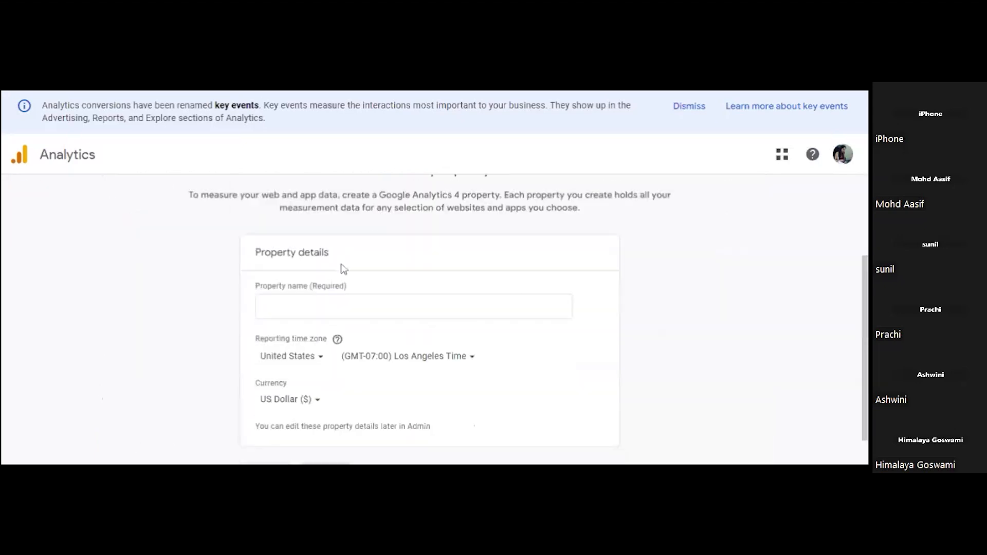
click(411, 307)
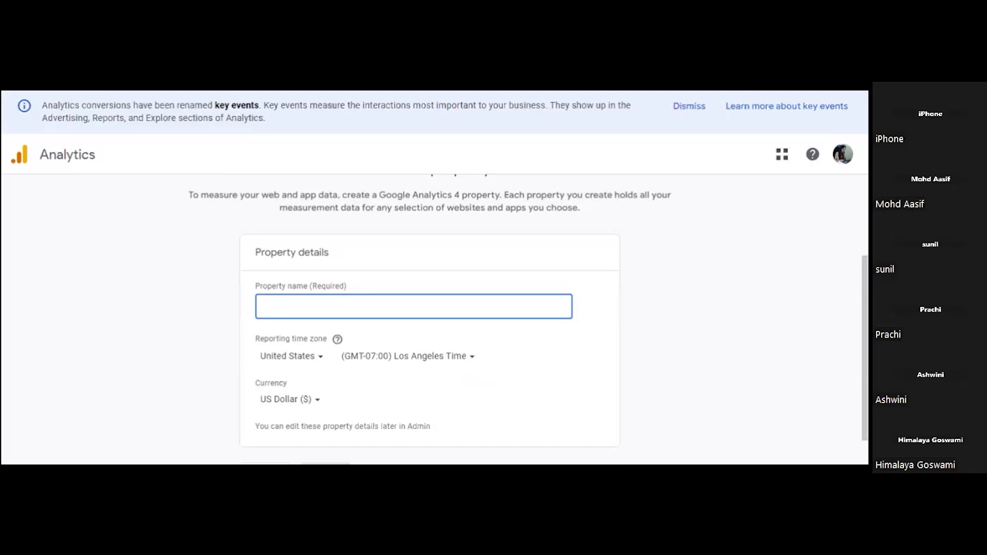
text(Analytics Titr)
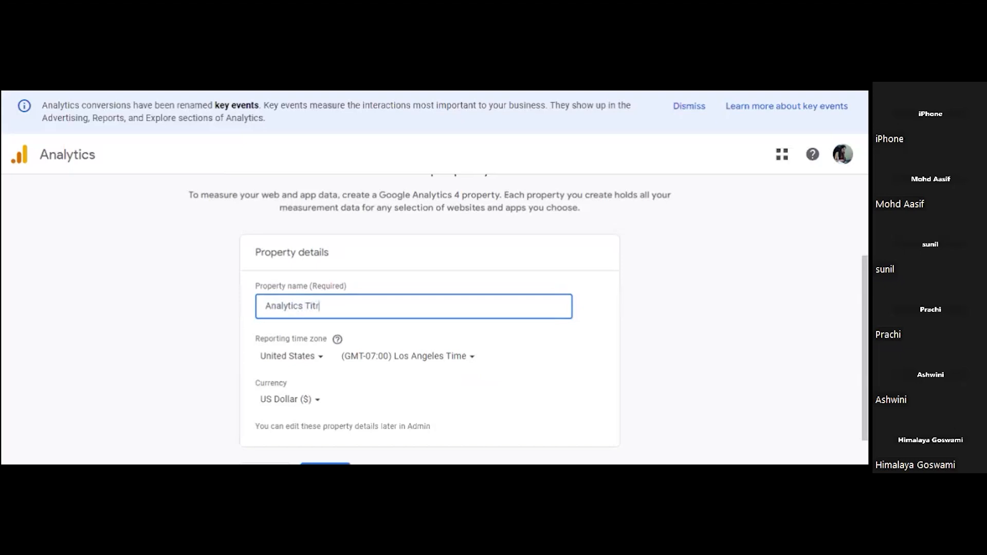
key(BackSpace)
key(BackSpace)
key(BackSpace)
text(utorial)
drag(264, 306, 337, 306)
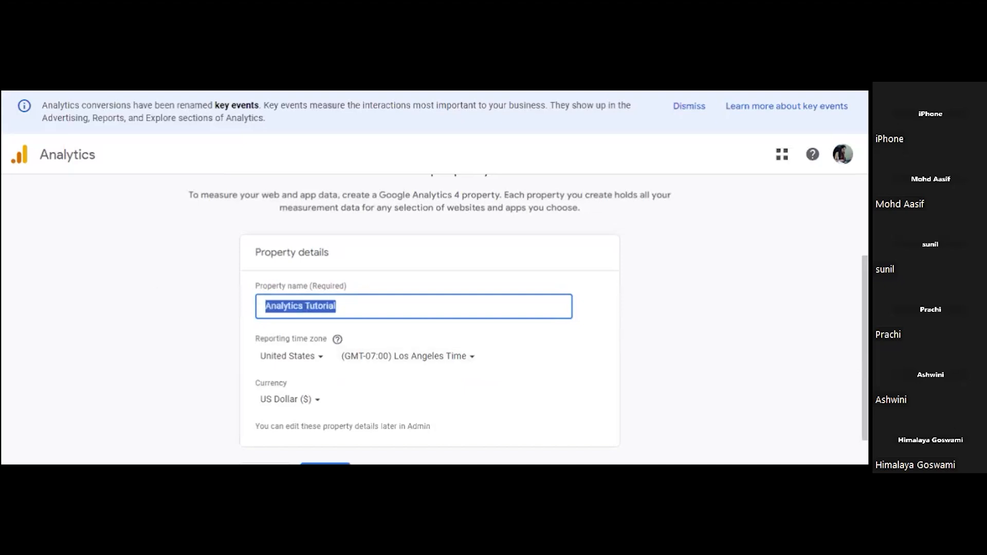
click(565, 341)
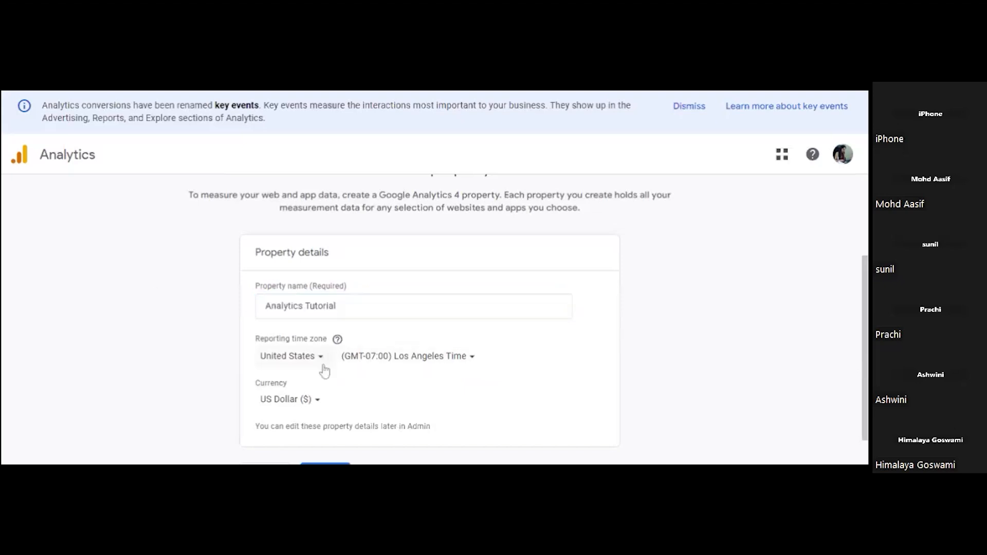
Step: Set the property's reporting time zone country to India and its currency to Indian Rupee (₹), and submit the property details
click(322, 362)
text(india)
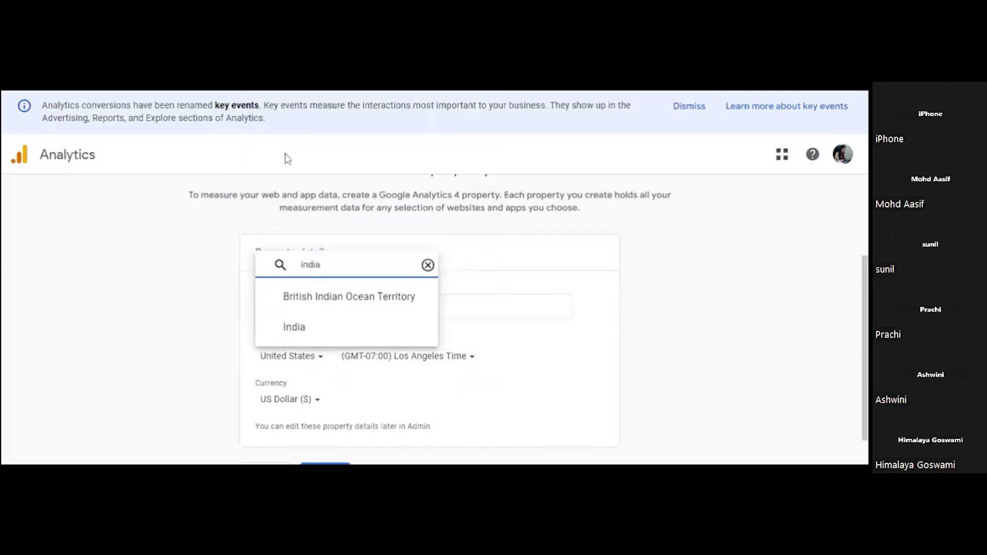
click(295, 329)
scroll(339, 360, down, 2)
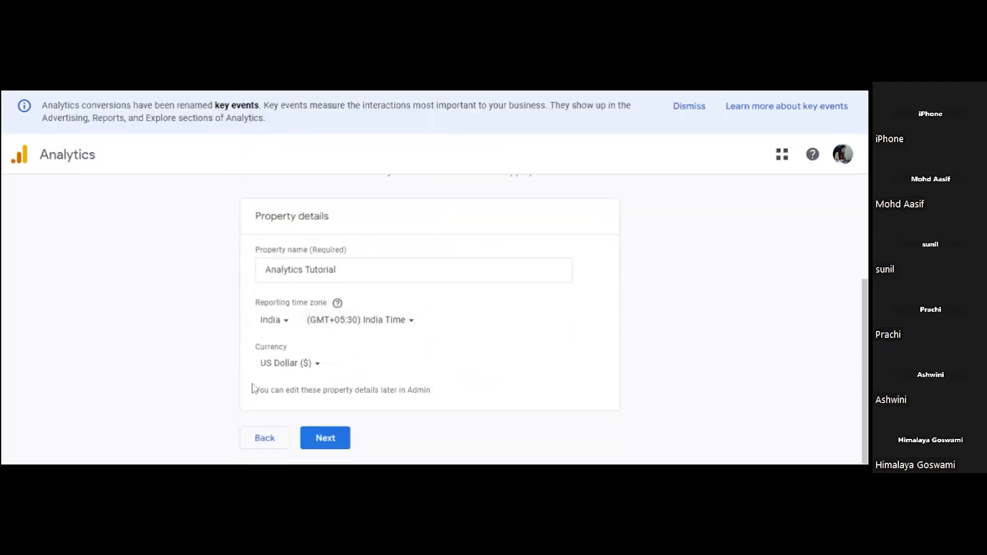
click(325, 370)
text(ind)
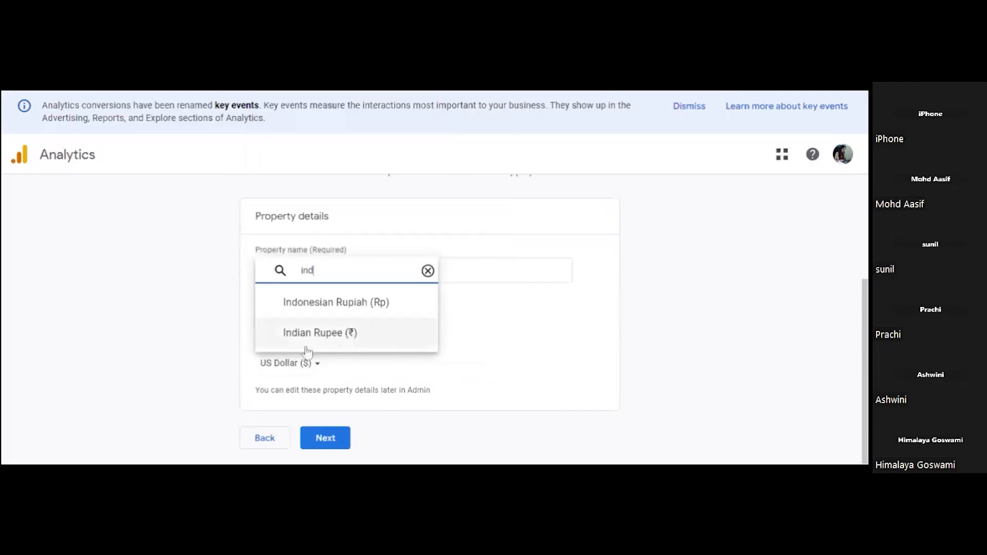
click(311, 342)
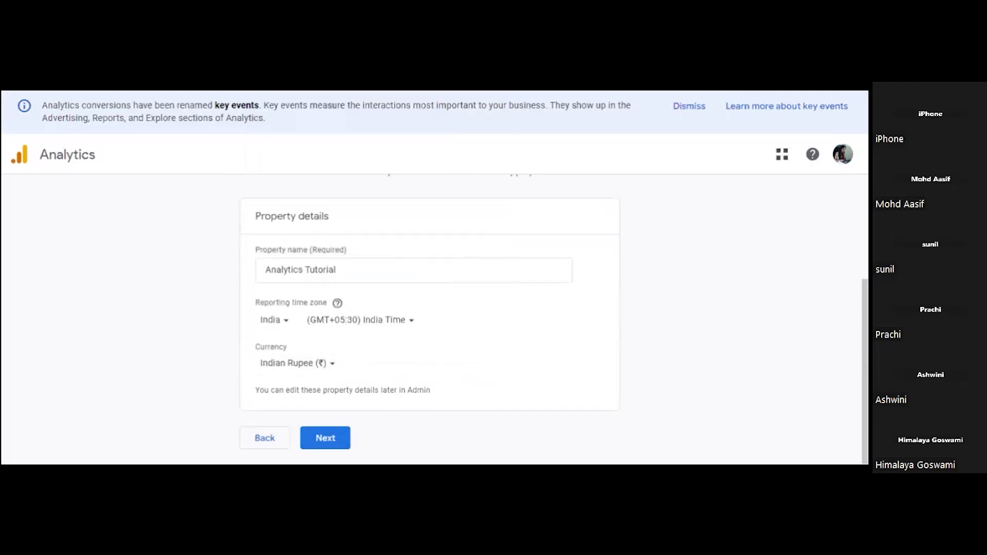
click(326, 439)
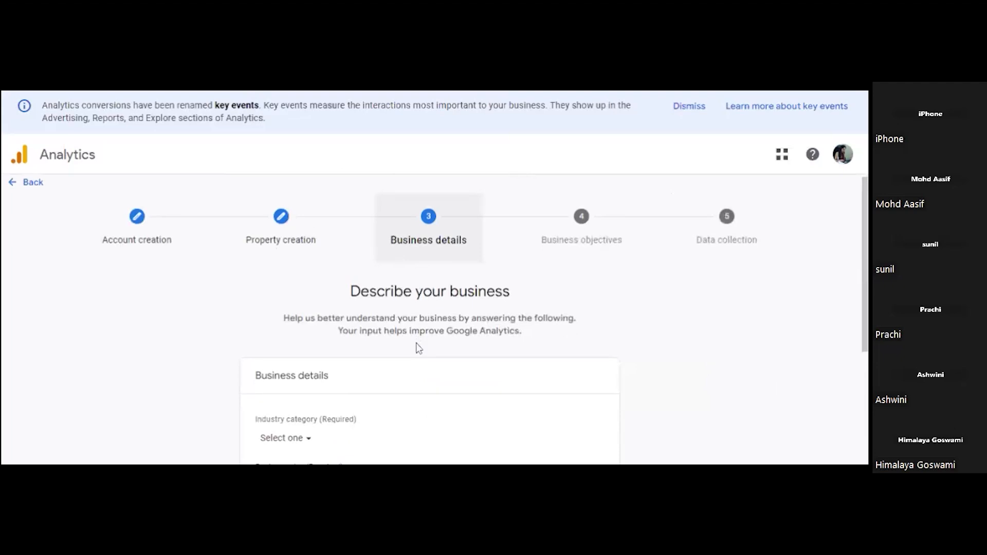
Step: Set the industry category in the business details to Jobs & Education
scroll(418, 349, down, 3)
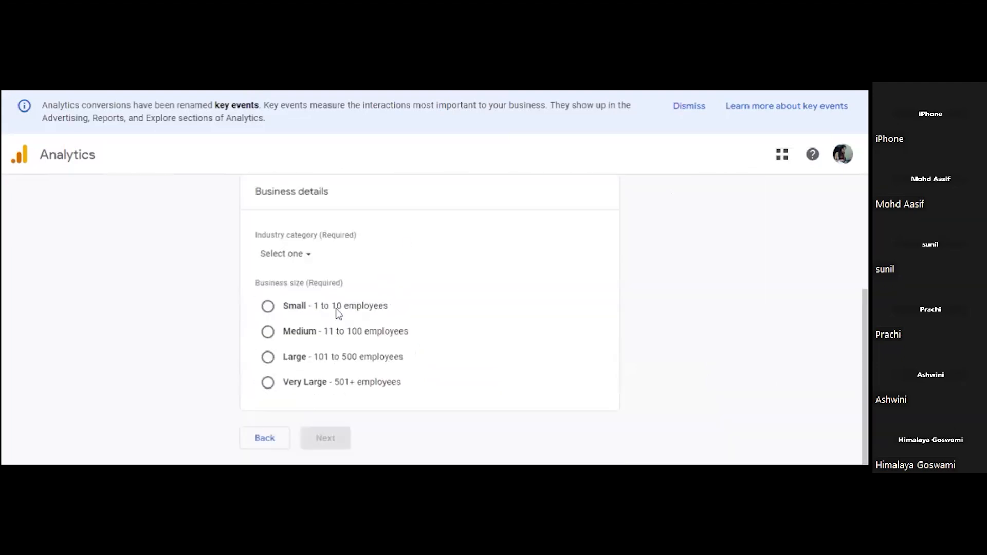
click(314, 254)
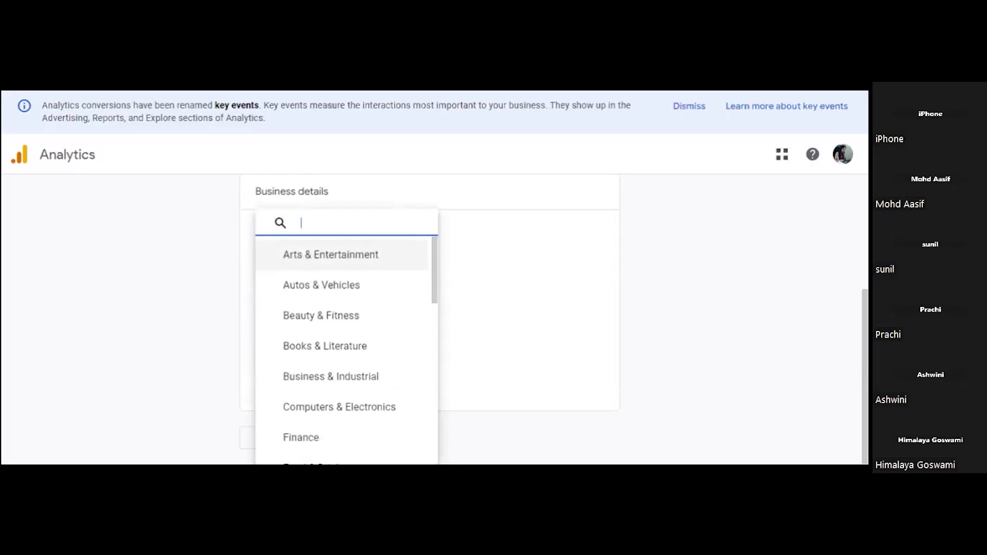
text(edu)
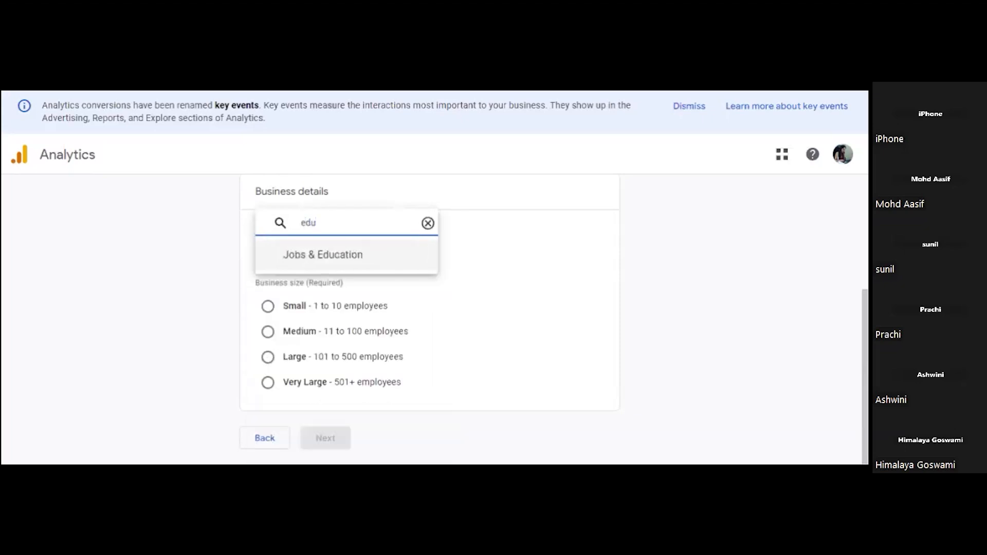
click(346, 256)
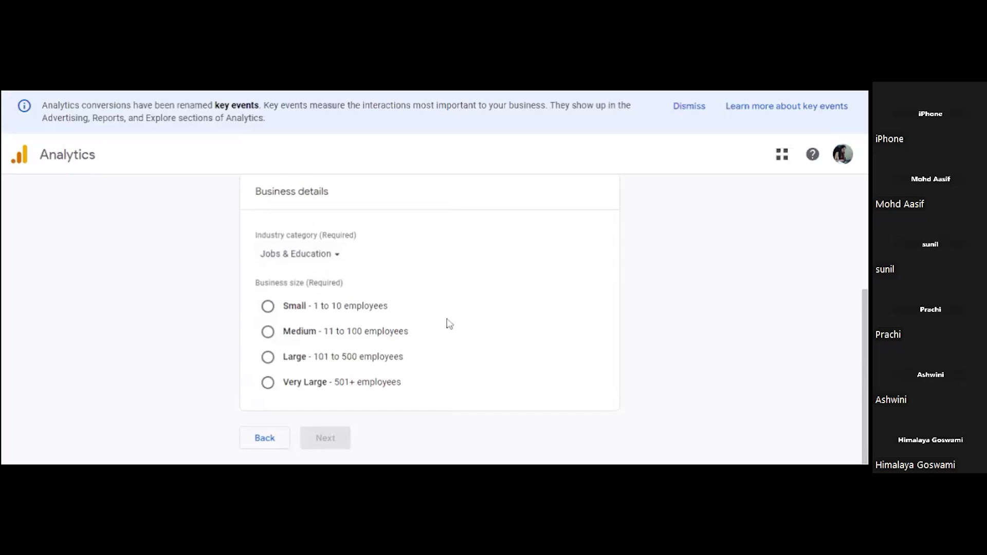
Step: Set the business size to Small (1 to 10 employees) and submit the business details
click(270, 307)
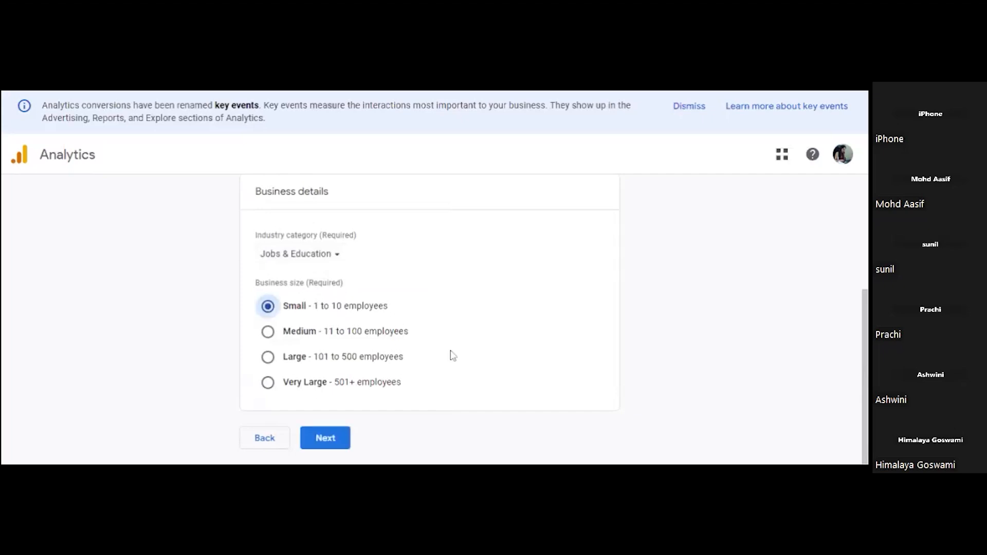
click(337, 440)
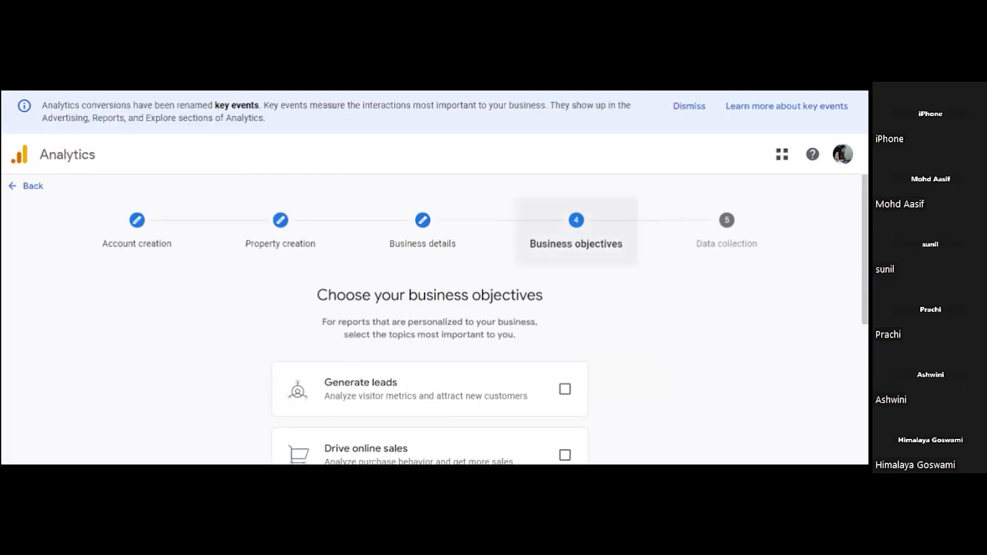
Step: Examine the available business objectives, from generating leads through to baseline reports
scroll(540, 364, down, 2)
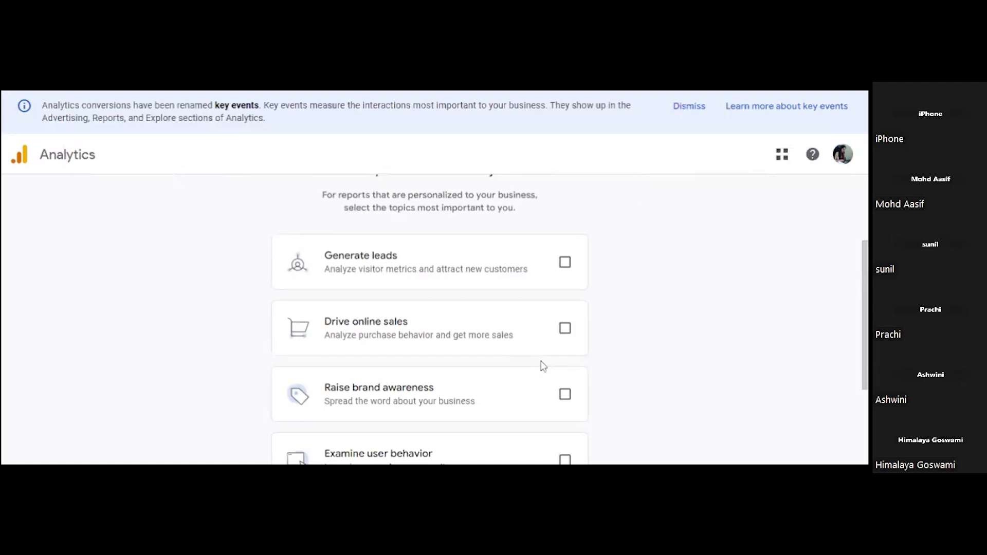
scroll(540, 364, down, 1)
scroll(519, 379, up, 1)
scroll(518, 379, up, 1)
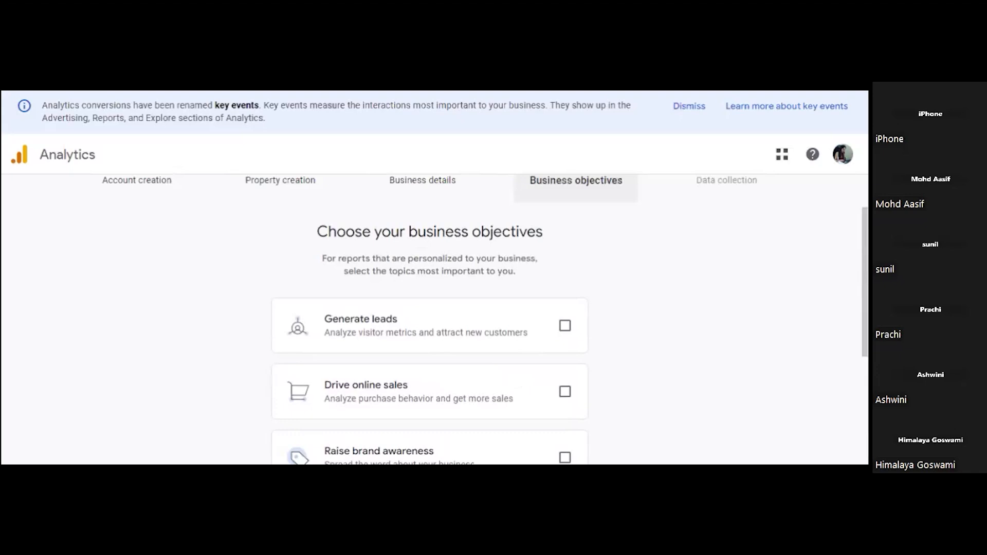
scroll(533, 347, down, 2)
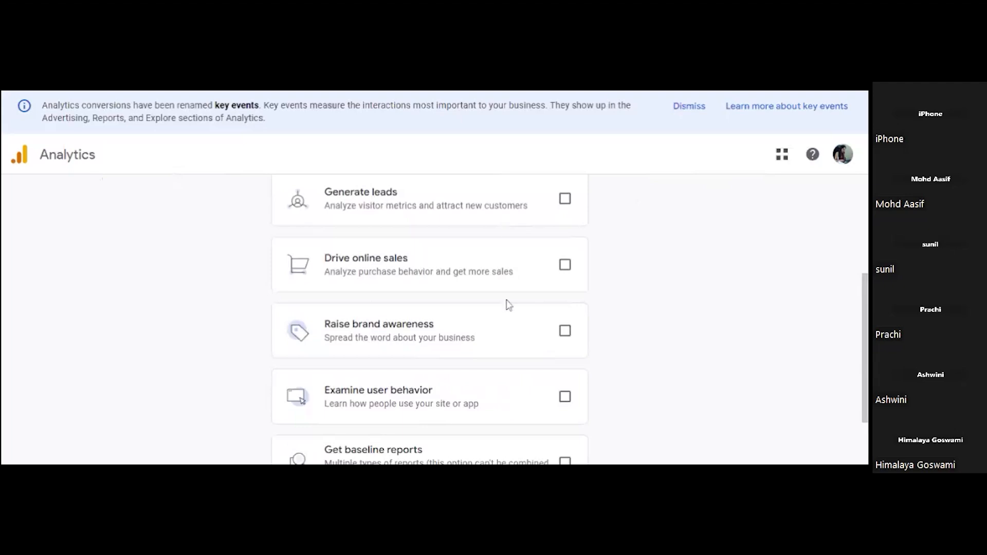
scroll(478, 355, down, 1)
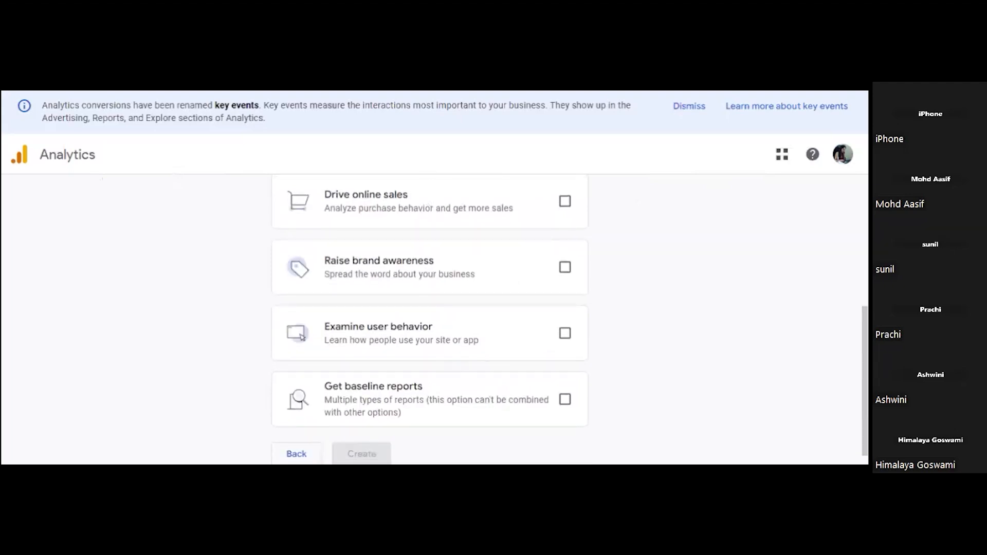
scroll(429, 201, up, 1)
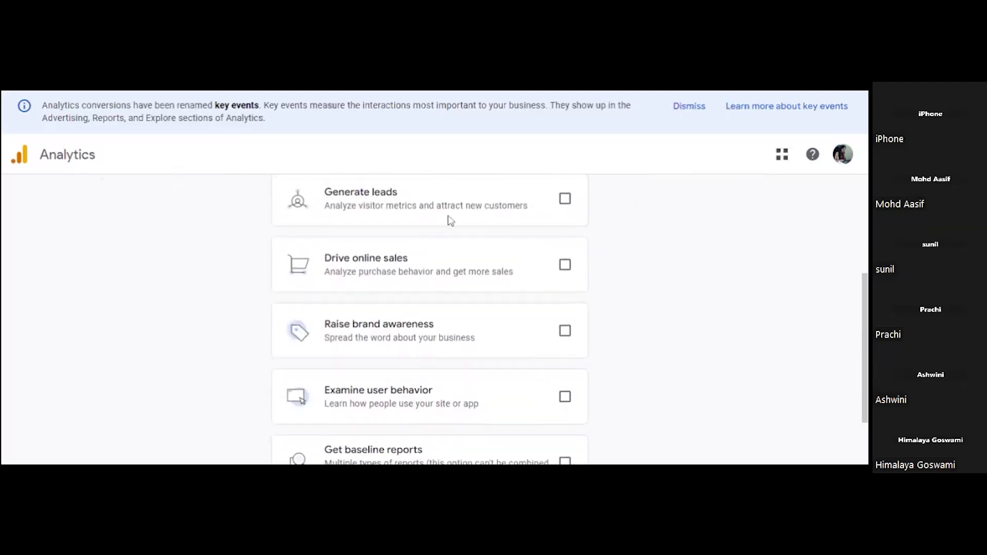
scroll(450, 226, down, 1)
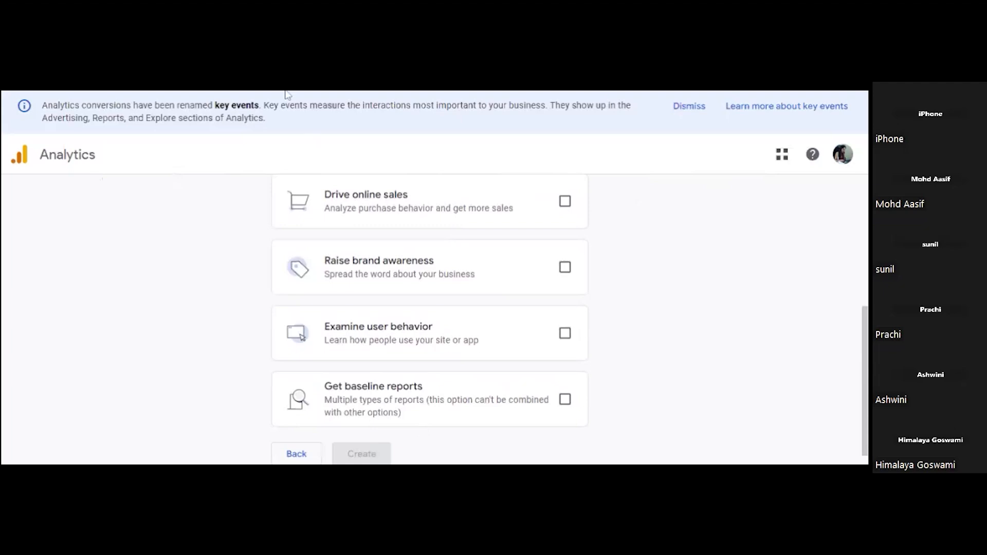
scroll(511, 318, down, 1)
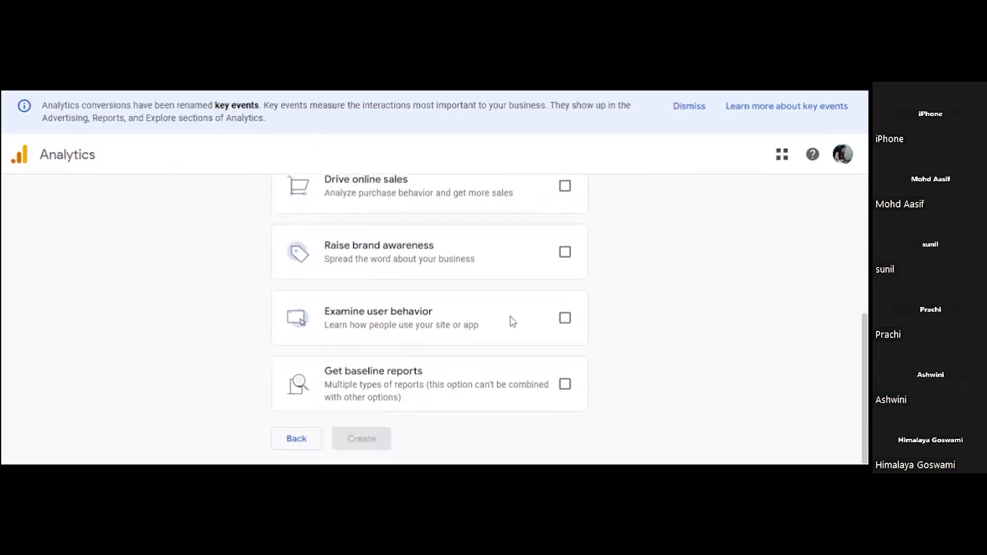
Step: Select the objectives Generate leads, Drive online sales, Raise brand awareness and Examine user behavior, and create the property
scroll(381, 322, up, 2)
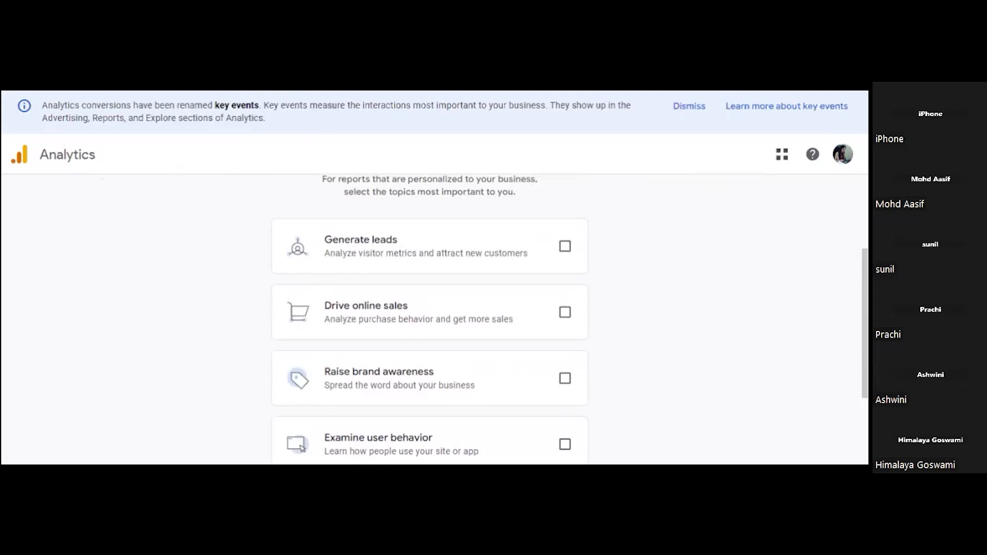
click(569, 249)
scroll(578, 266, down, 1)
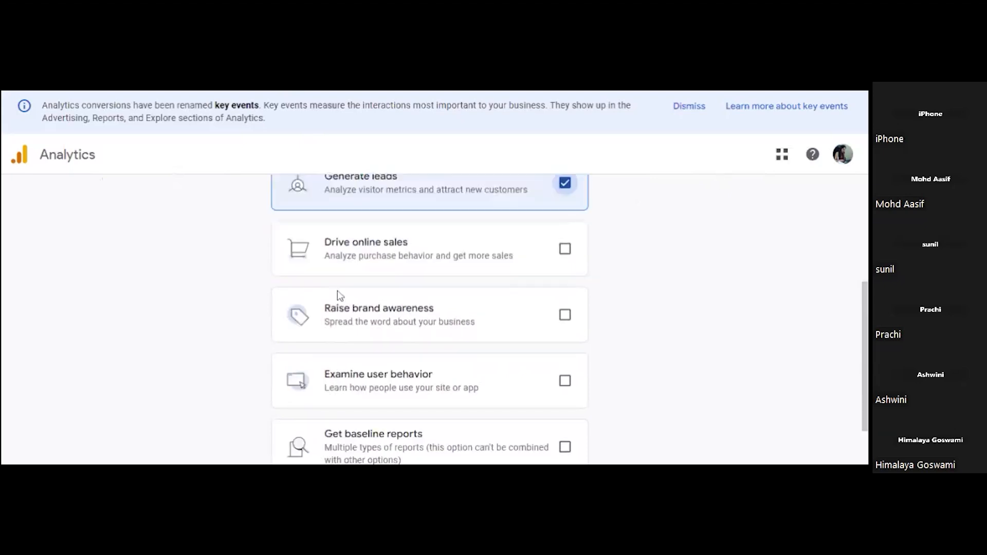
click(565, 248)
scroll(566, 249, down, 1)
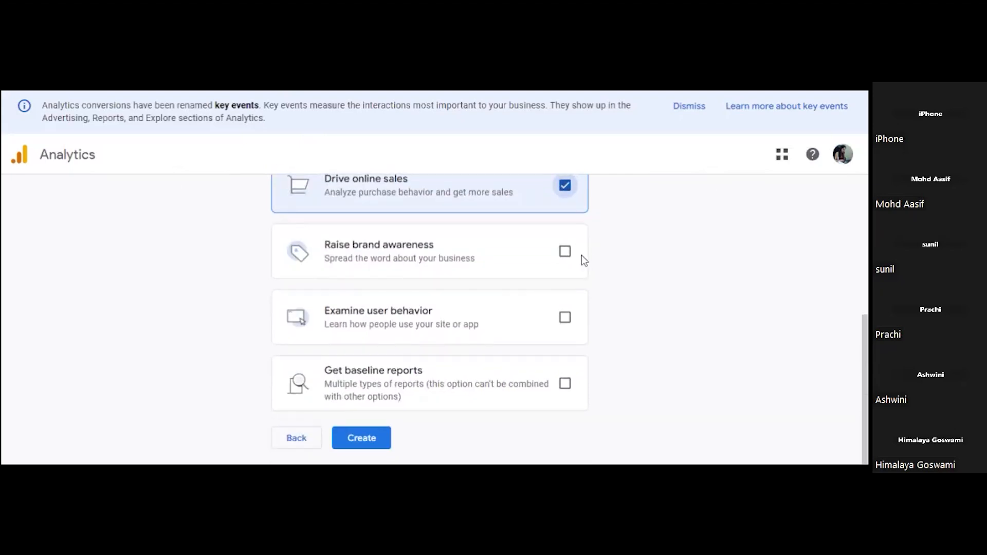
click(565, 254)
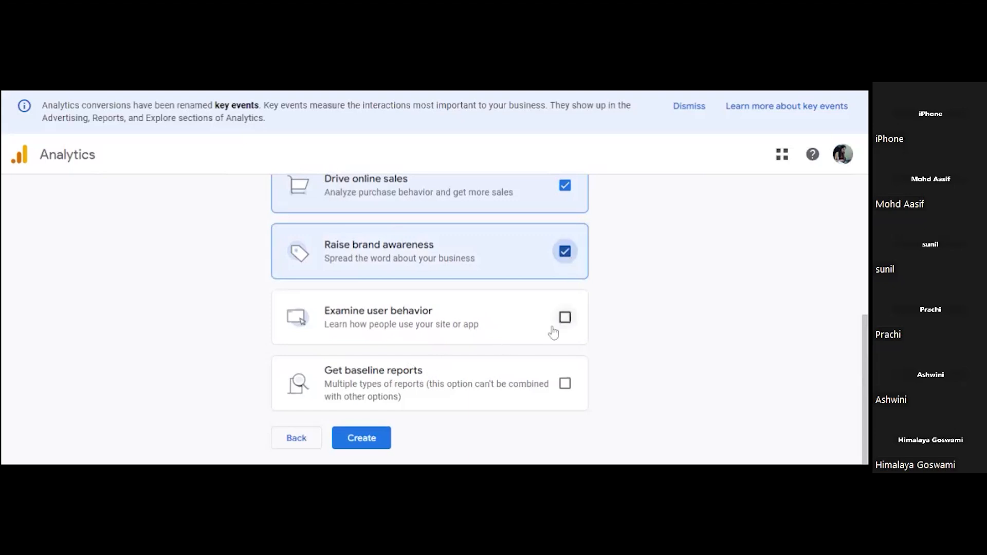
click(565, 318)
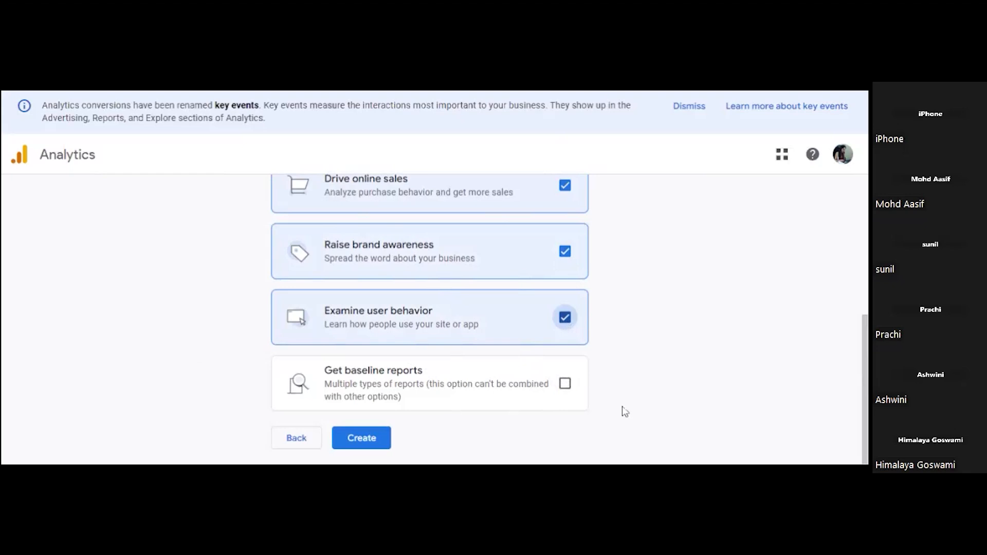
scroll(628, 410, up, 3)
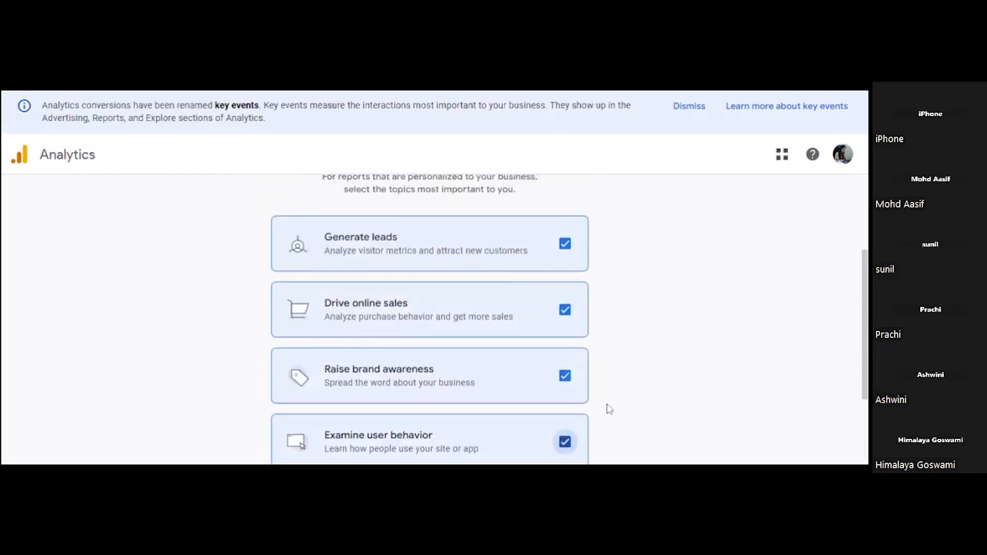
scroll(507, 409, down, 2)
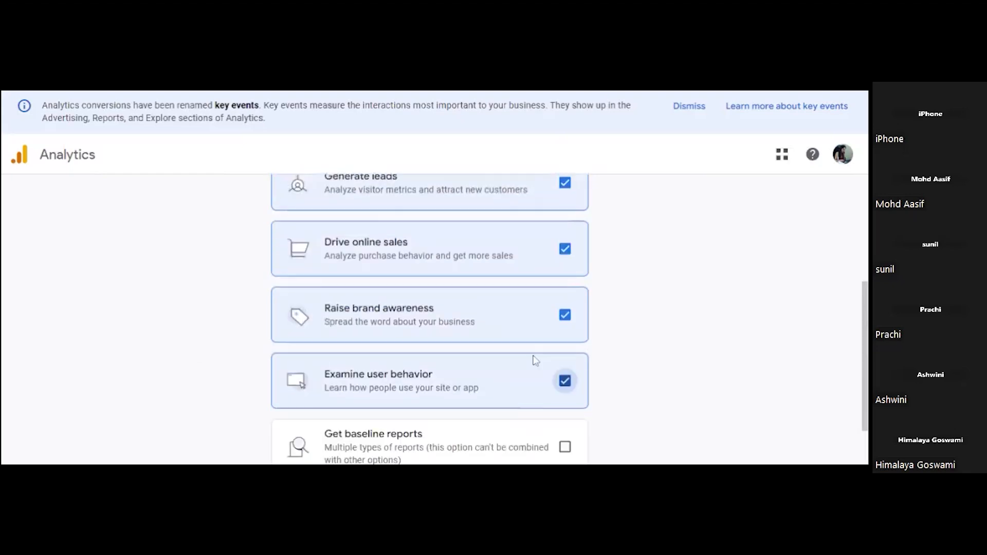
scroll(535, 356, down, 2)
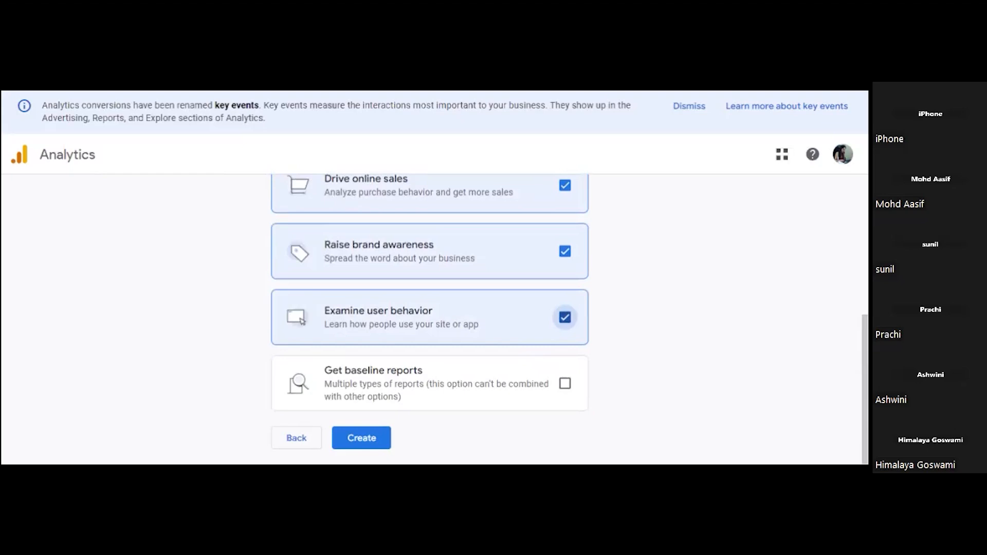
click(361, 446)
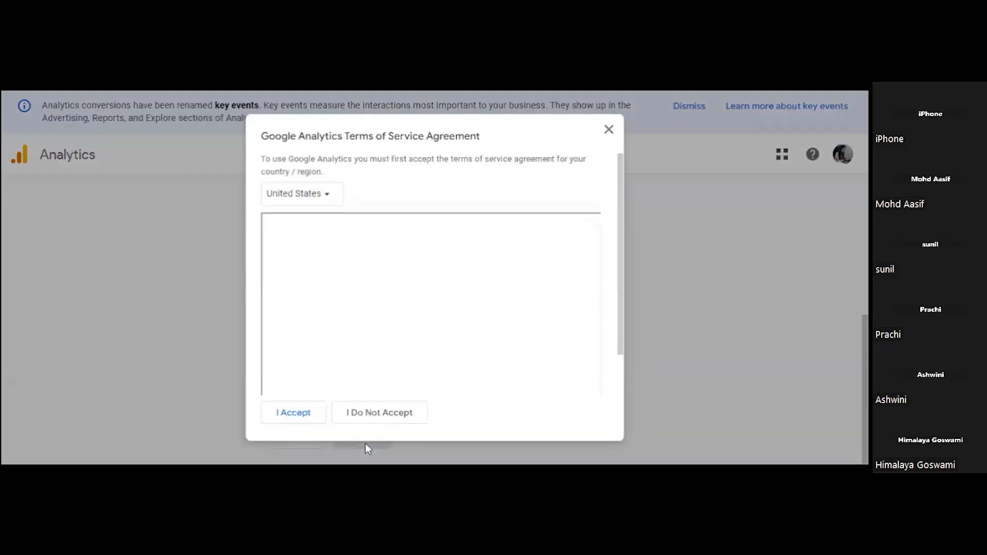
Step: Set the terms of service country to India, skim the agreement to its end and accept it
click(281, 198)
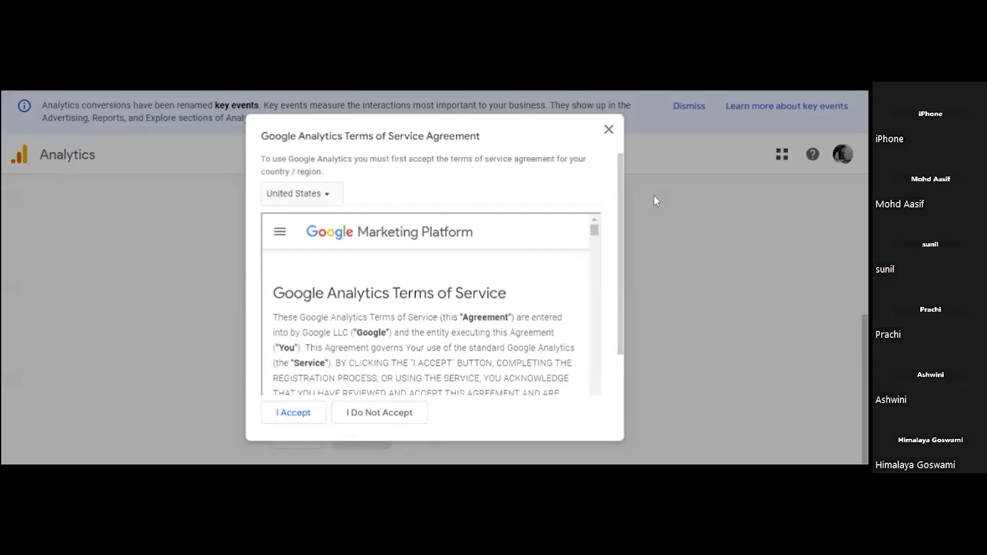
text(india)
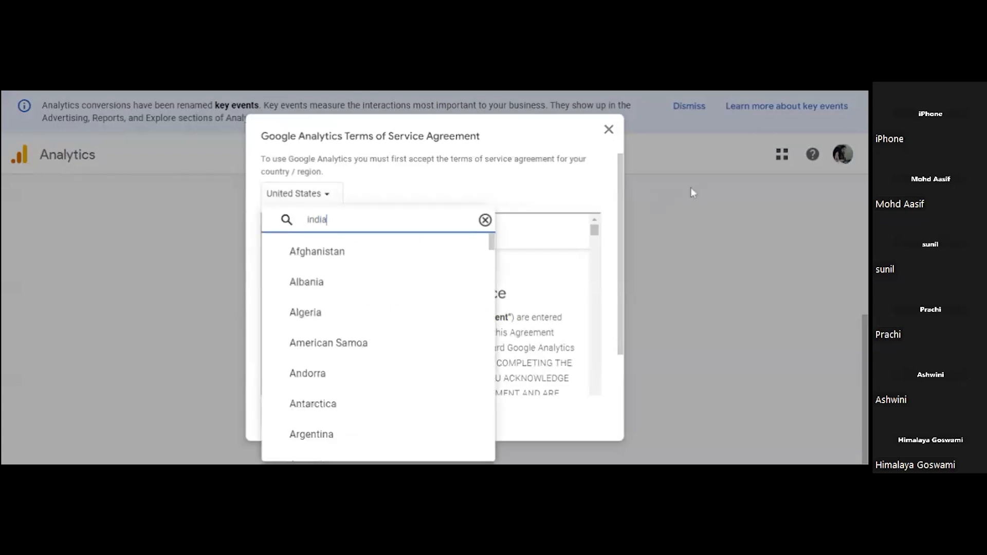
click(324, 287)
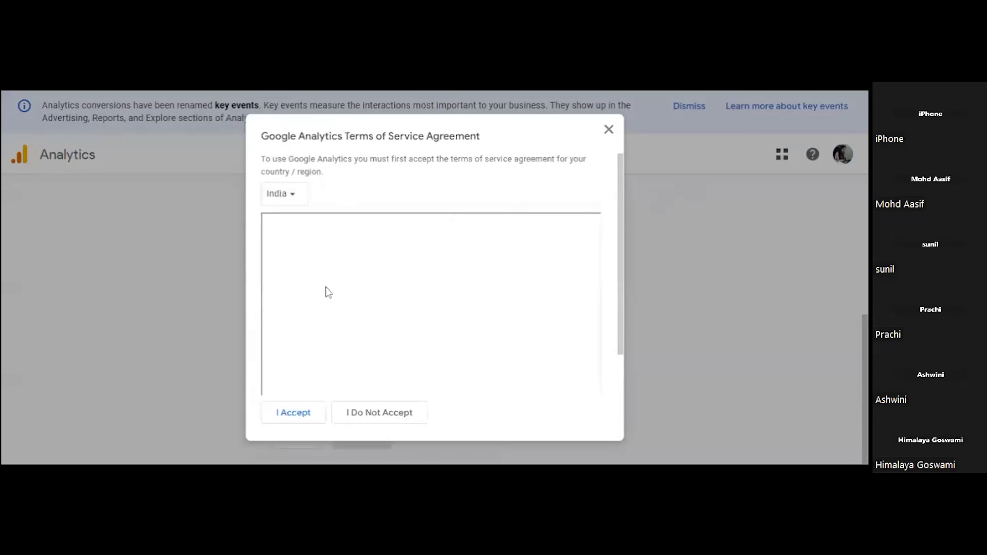
scroll(424, 308, down, 15)
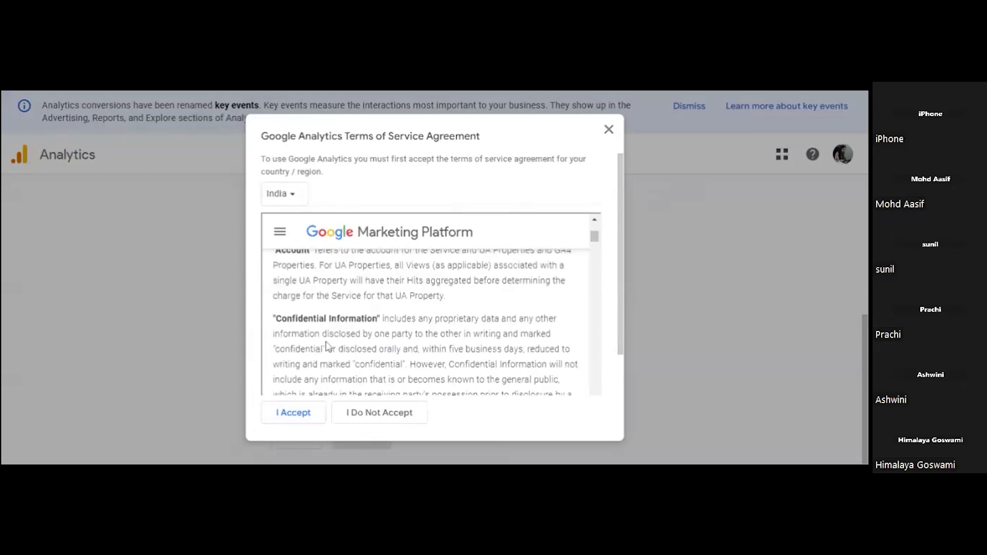
scroll(596, 300, down, 10)
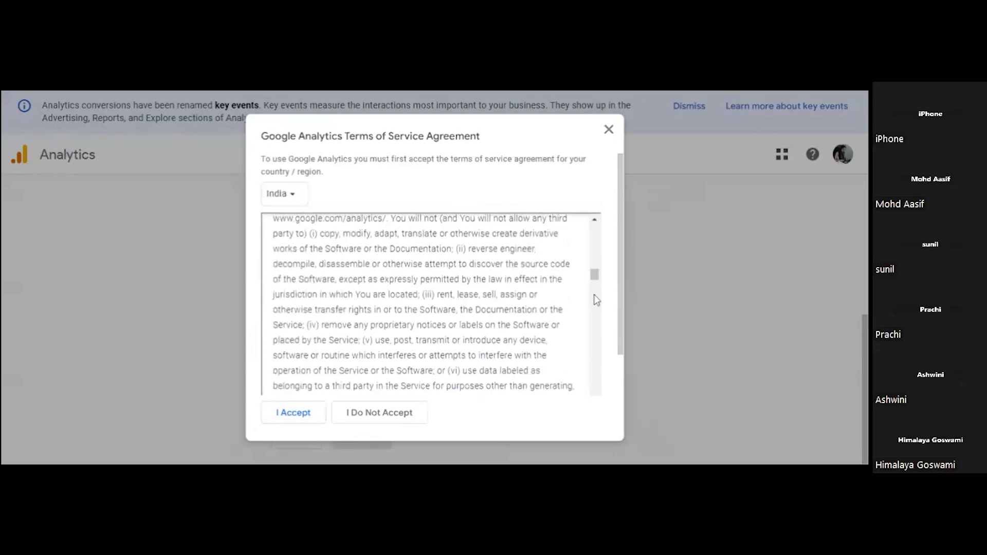
drag(596, 278, 606, 417)
click(286, 418)
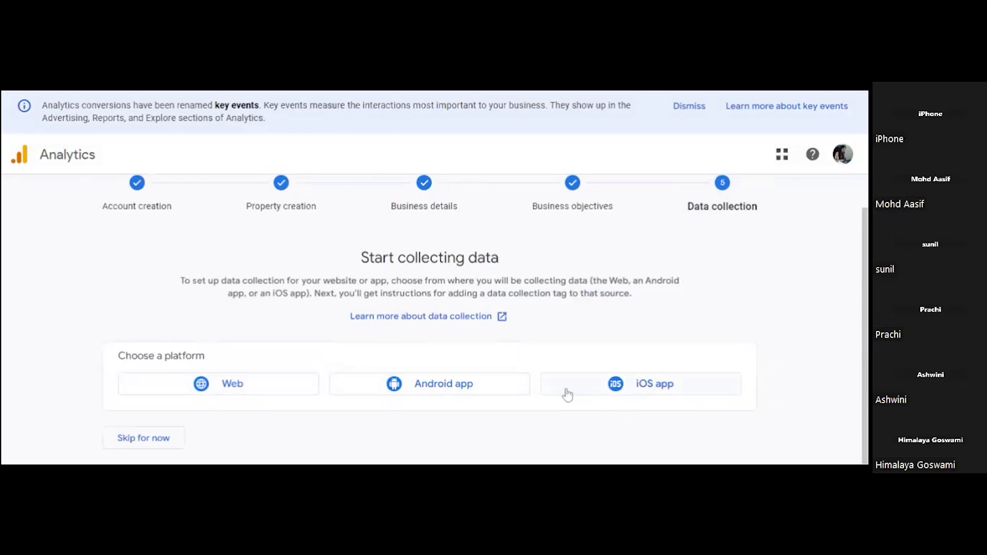
Step: Choose Web as the data collection platform and set the stream's website URL to analyticstutorial.com
click(187, 392)
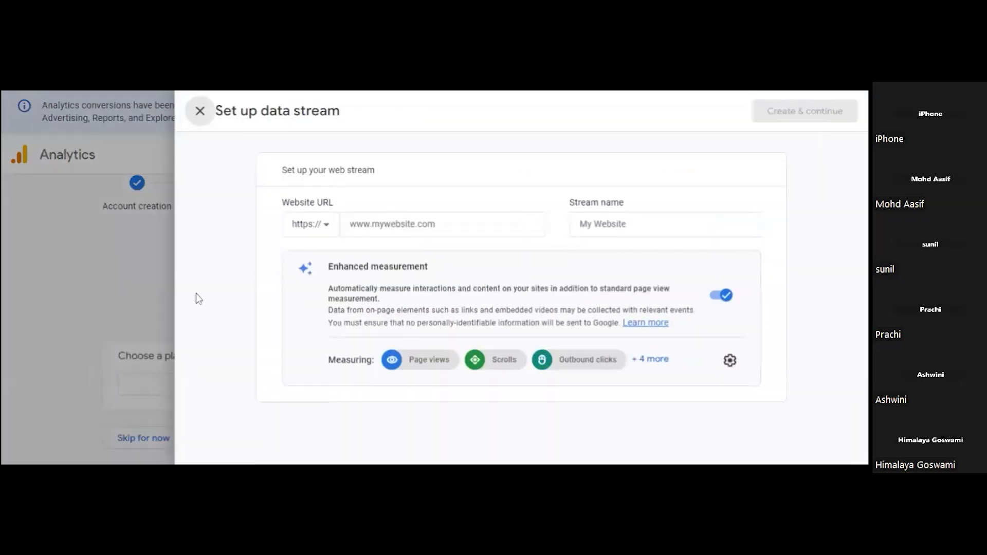
click(450, 229)
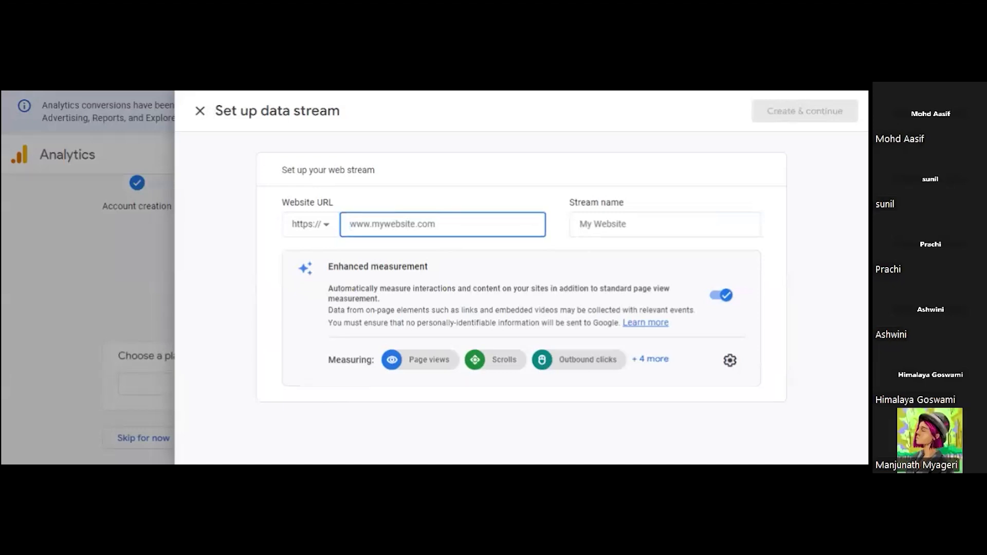
text(Analytics Tutorial)
key(BackSpace)
key(BackSpace)
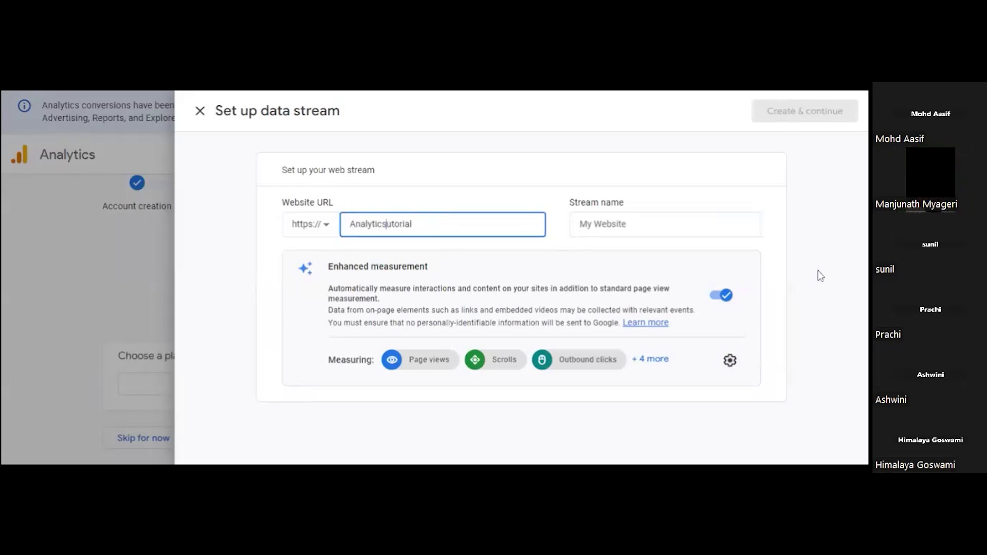
text(t)
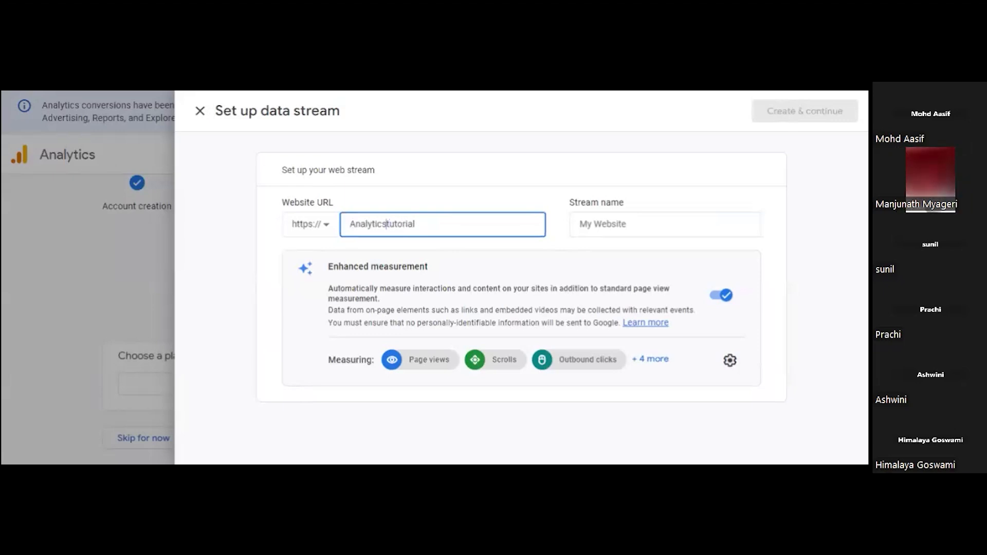
key(Left)
key(Left)
key(Left)
key(Left)
key(Left)
key(Left)
key(Left)
key(Left)
key(BackSpace)
text(a)
key(End)
text(.com)
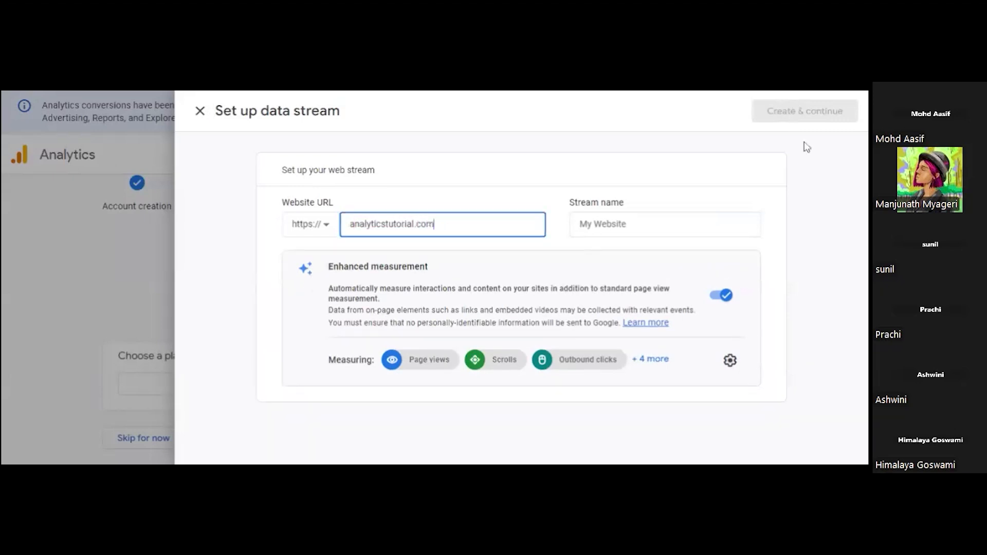
Step: Name the web stream "Analytics Tutorial" and create it with enhanced measurement left on
click(630, 225)
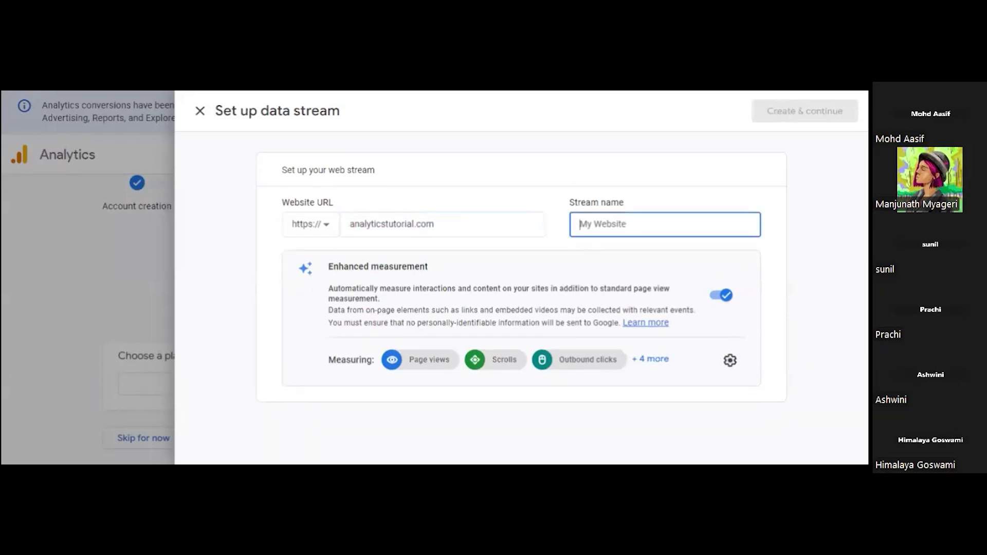
text(Analytics Tutorial)
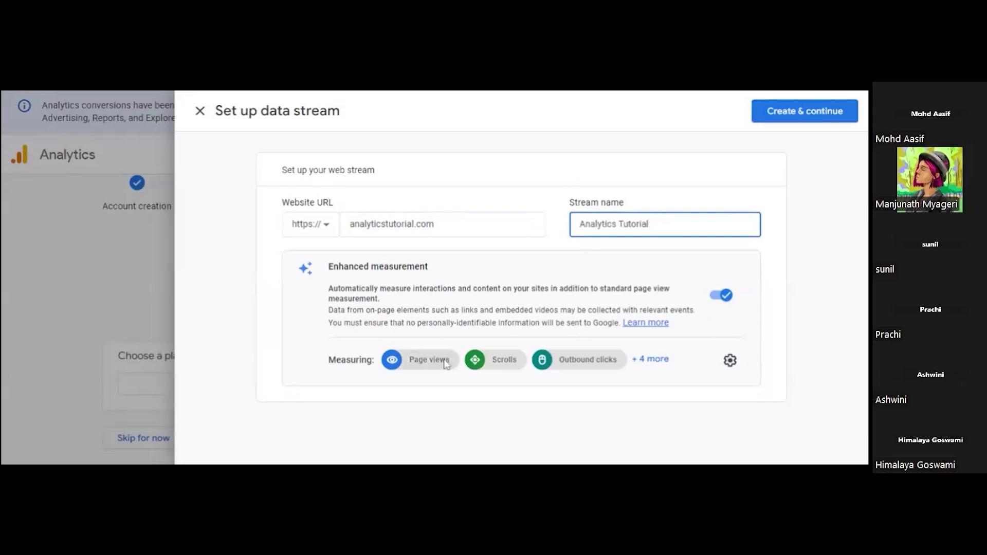
click(798, 109)
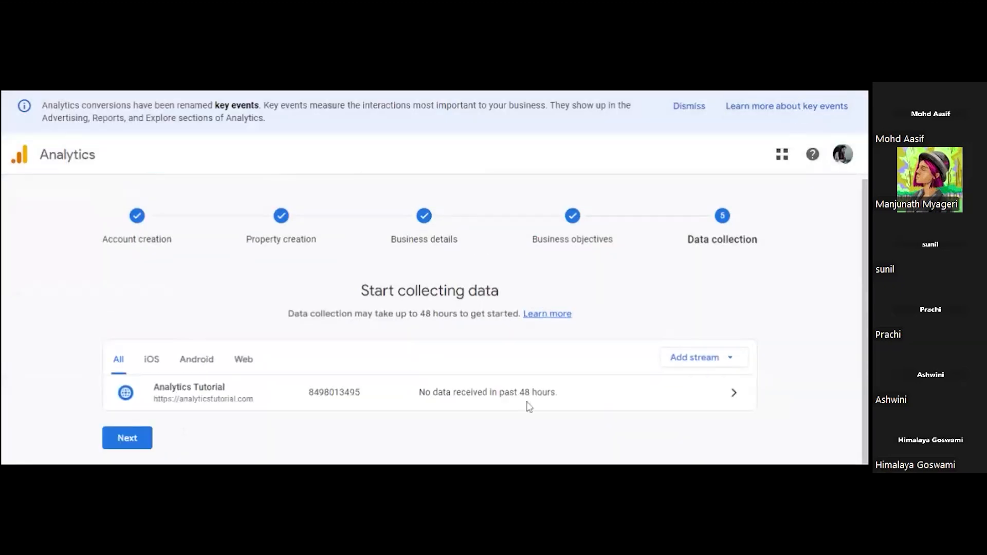
Step: Continue to the Google tag setup and review the manual installation instructions and code snippet
click(143, 447)
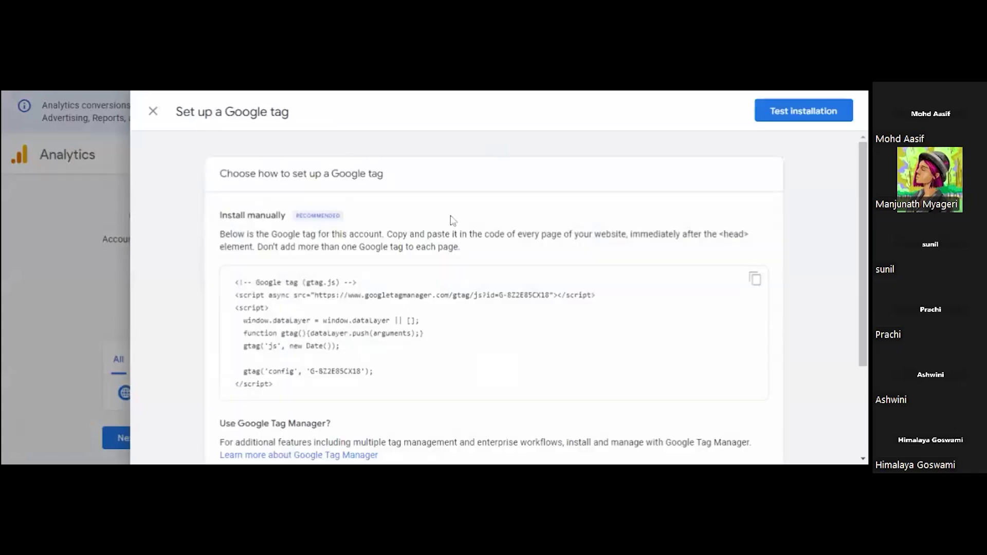
scroll(409, 348, down, 1)
scroll(406, 329, down, 2)
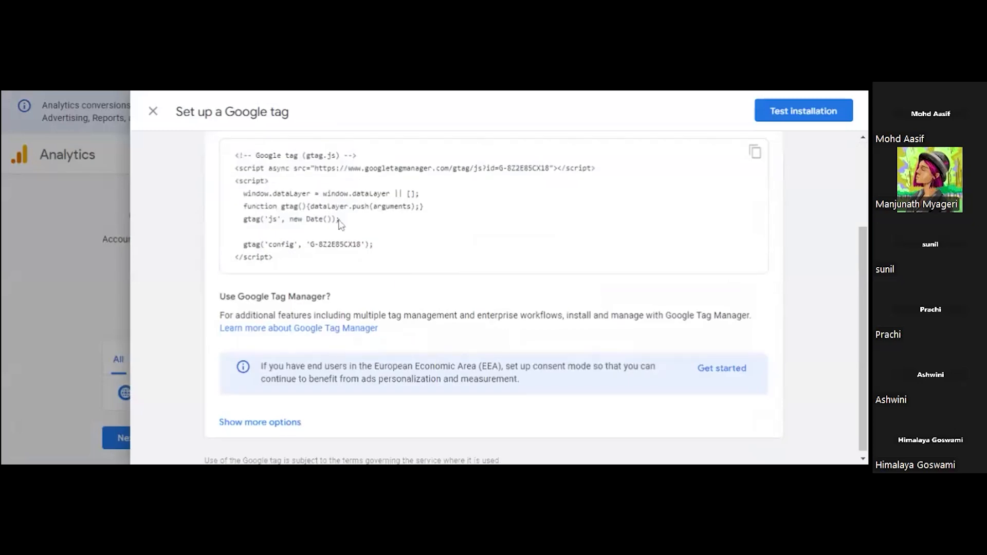
scroll(369, 241, up, 1)
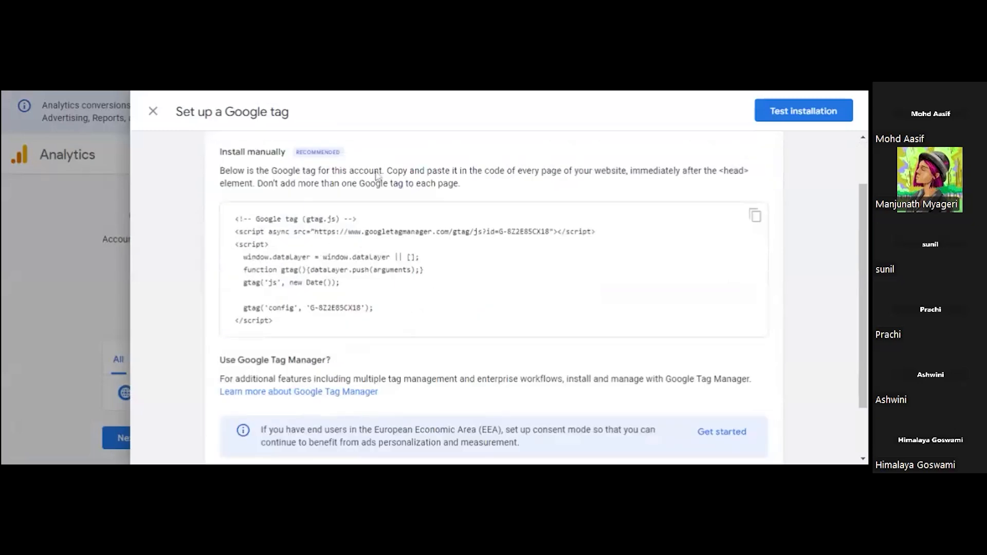
Step: Copy the Google tag snippet and locate its insertion point after the opening head tag in WordPress's header.php
click(755, 217)
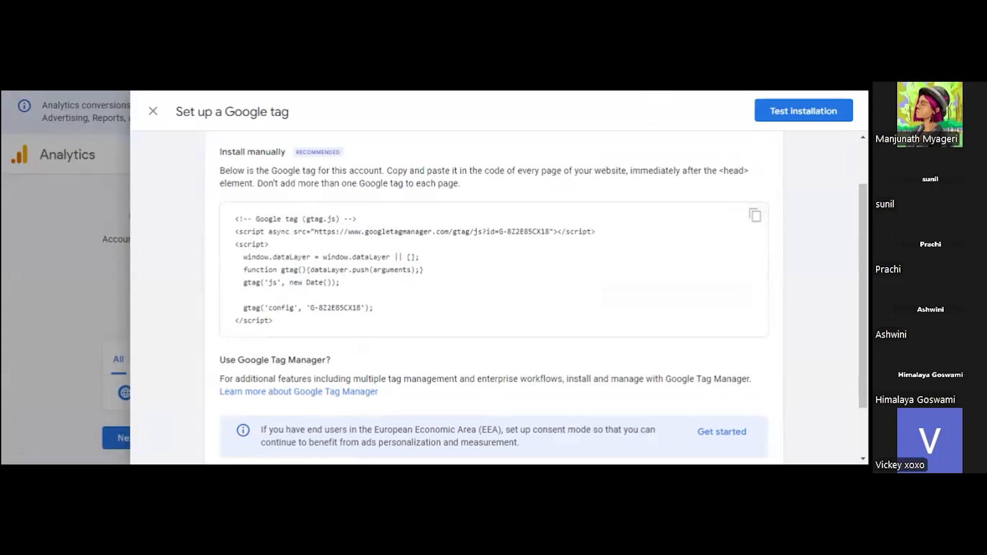
key(alt+Tab)
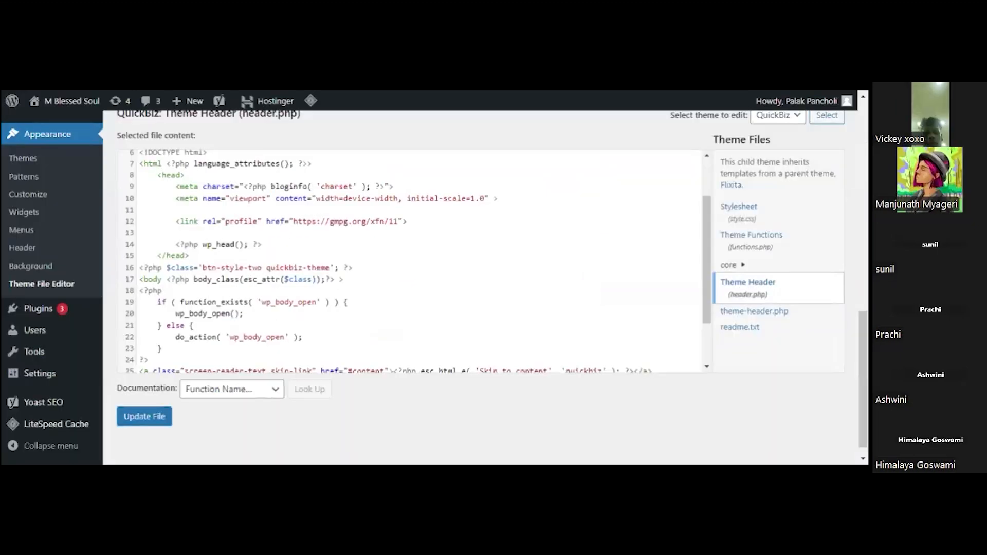
scroll(411, 259, up, 2)
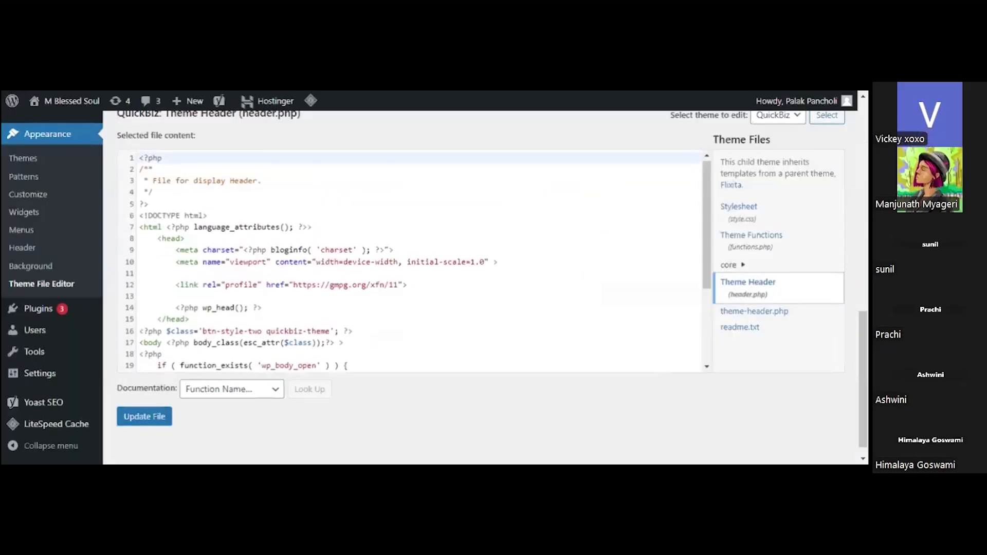
click(184, 238)
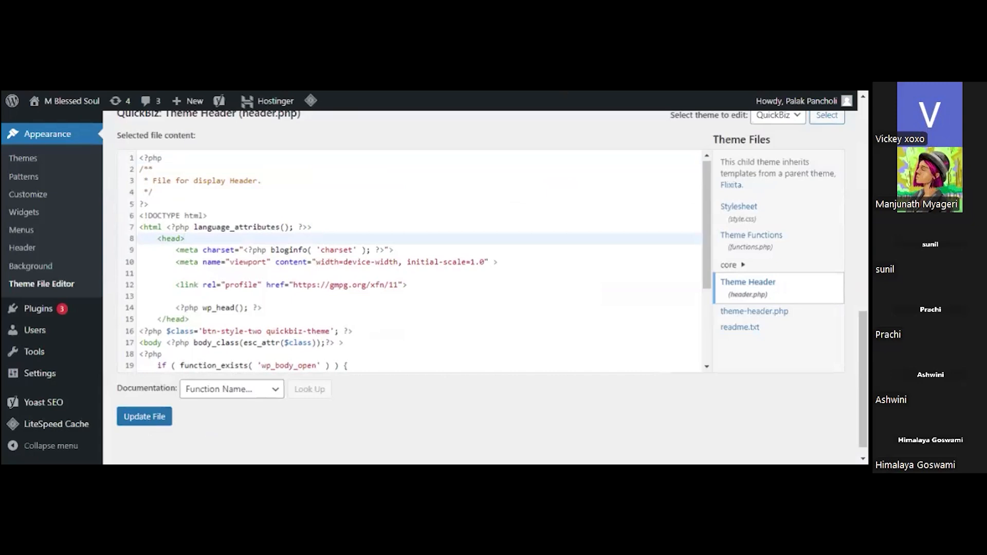
key(ctrl+Tab)
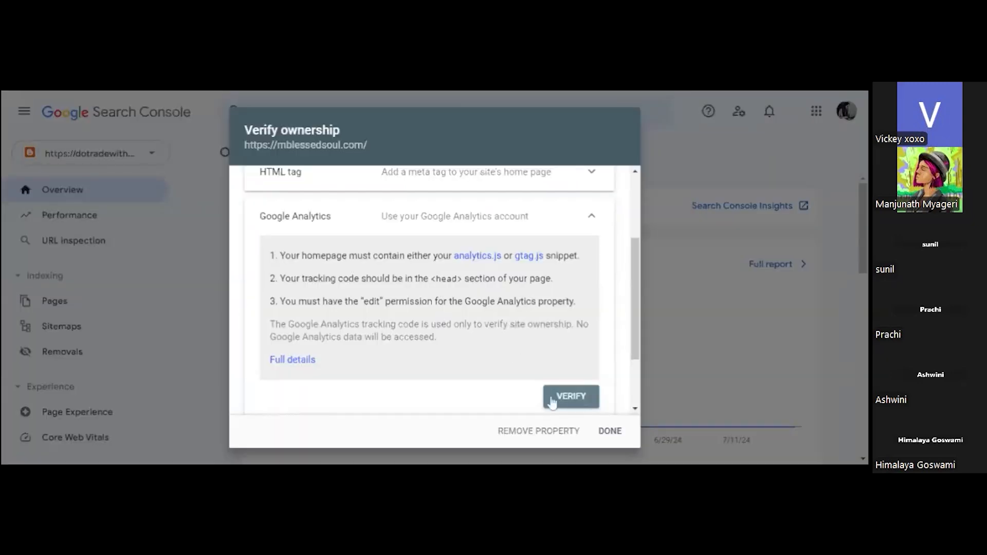
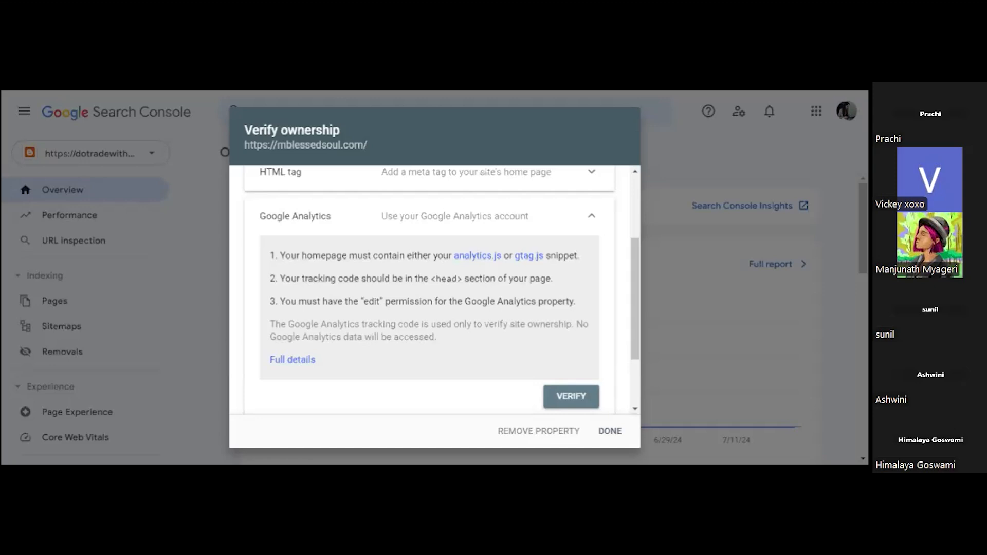
Step: Switch to Tag Manager, leave the tag coverage page and view the mblessedsoul.com container settings
click(92, 91)
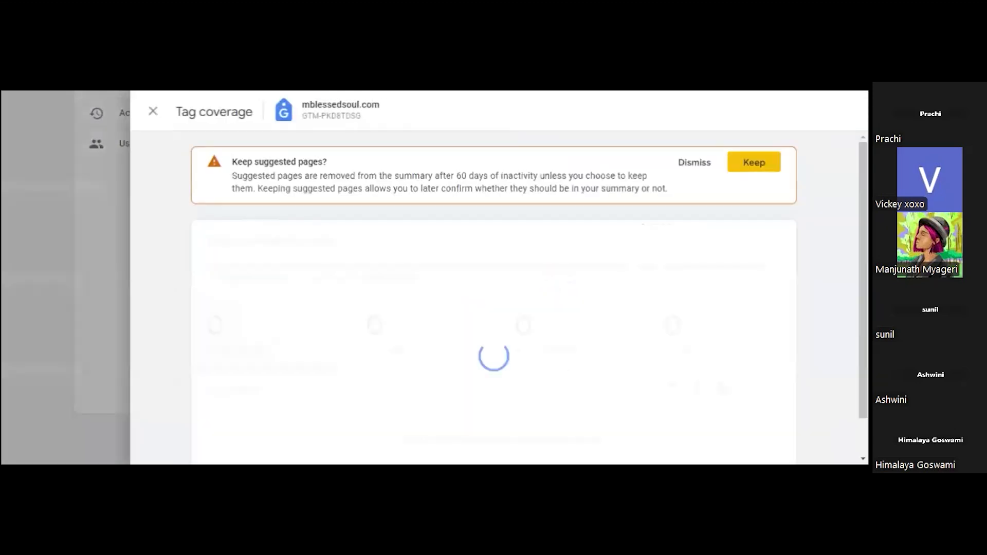
click(153, 112)
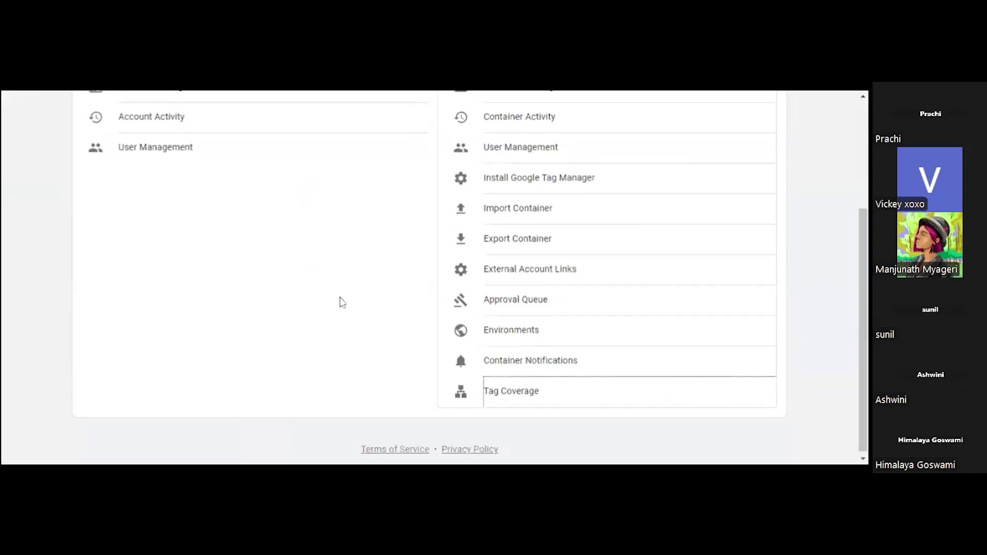
scroll(340, 302, up, 3)
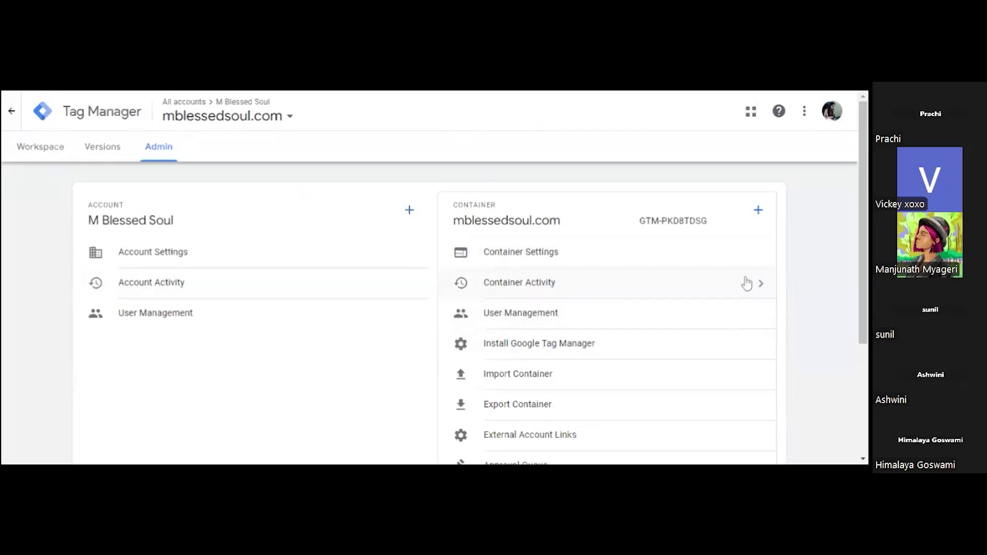
click(722, 258)
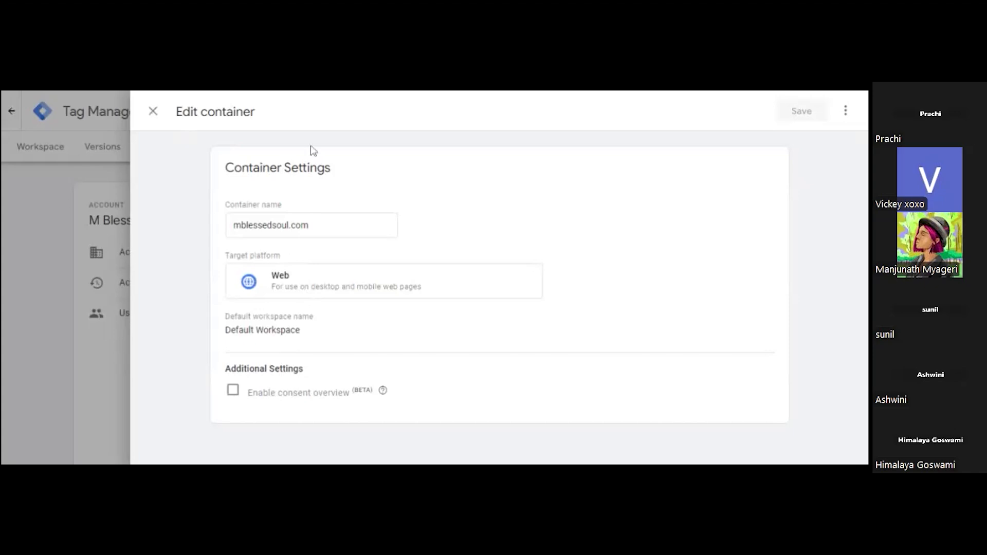
click(155, 110)
Step: Review the mblessedsoul.com container's versions and its admin options
scroll(549, 219, down, 1)
scroll(549, 220, down, 1)
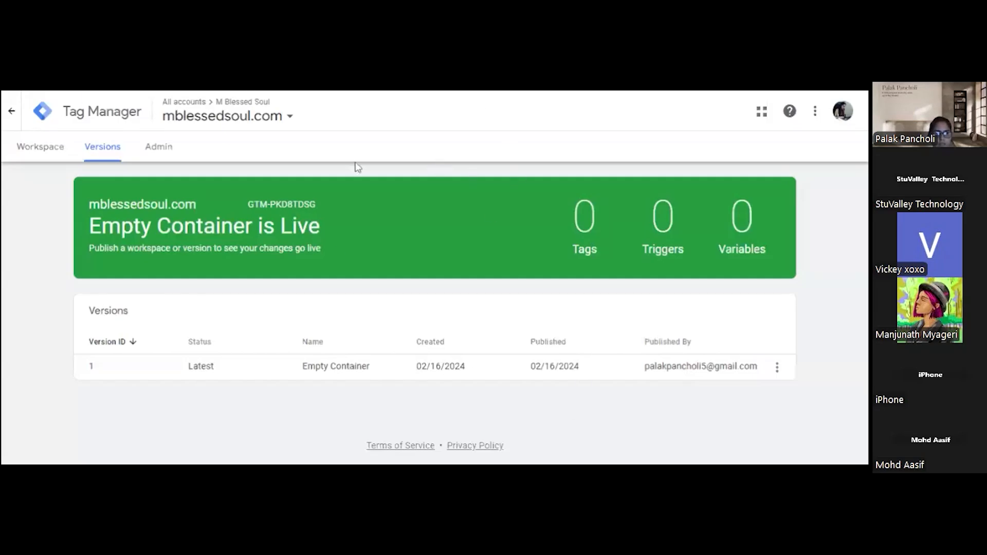
click(159, 148)
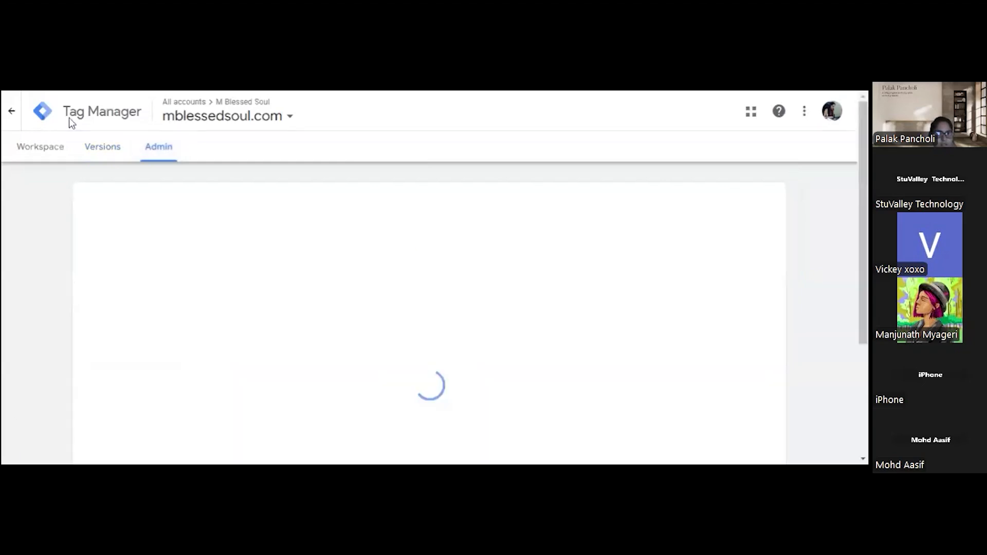
scroll(581, 256, down, 1)
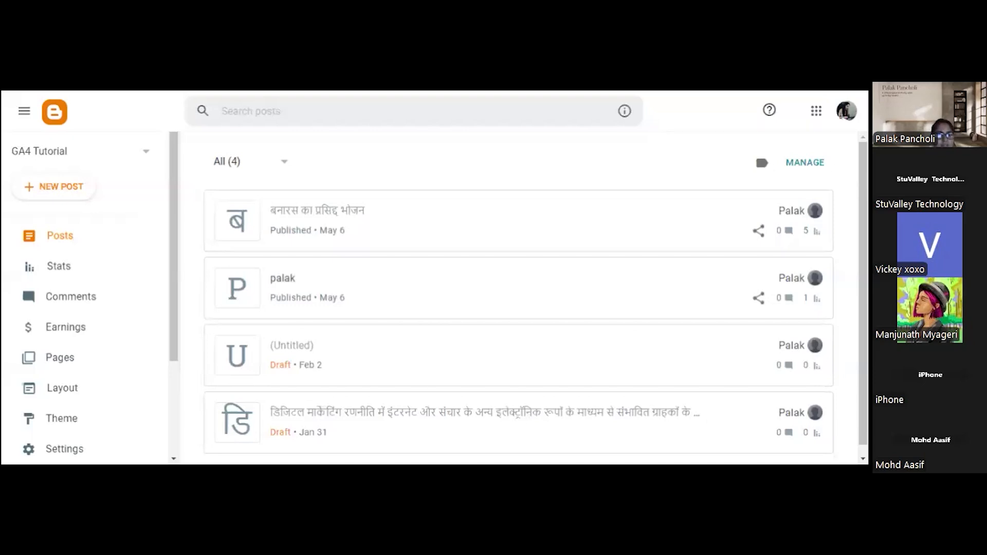
mouse_move(632, 315)
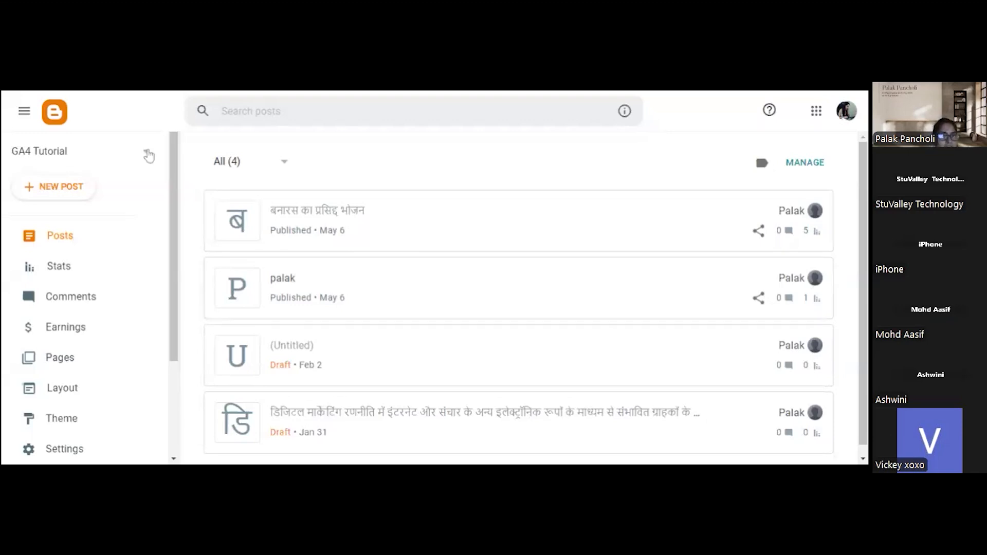
mouse_move(257, 374)
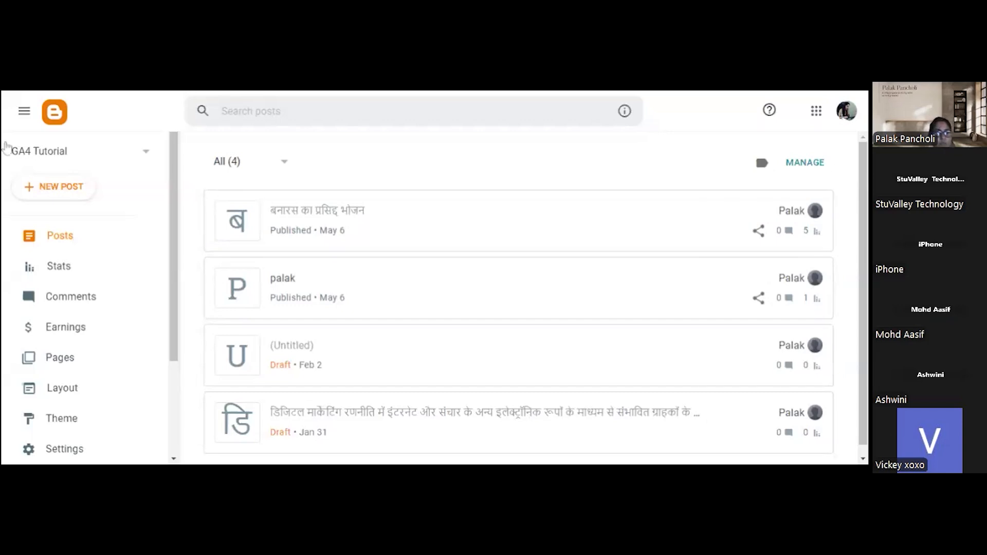
click(24, 113)
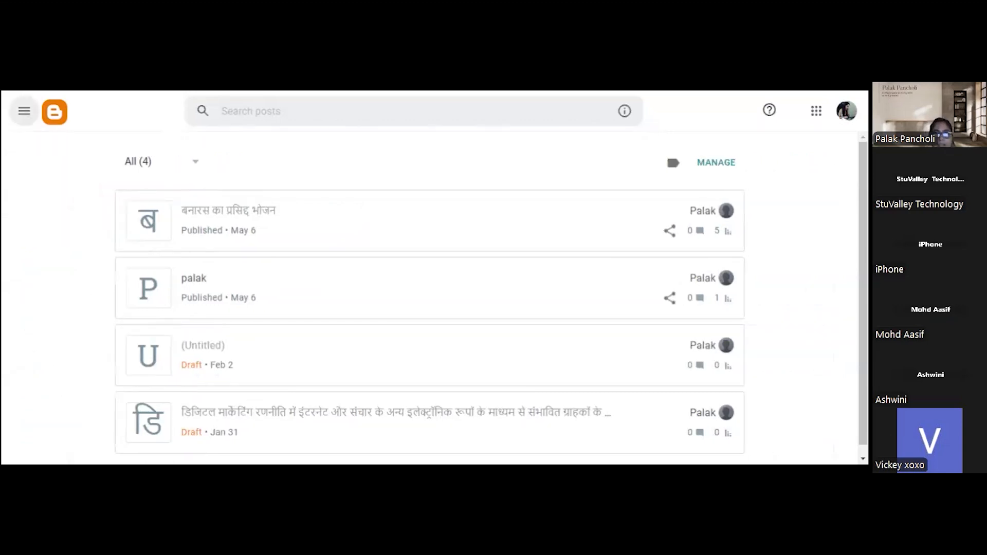
click(24, 111)
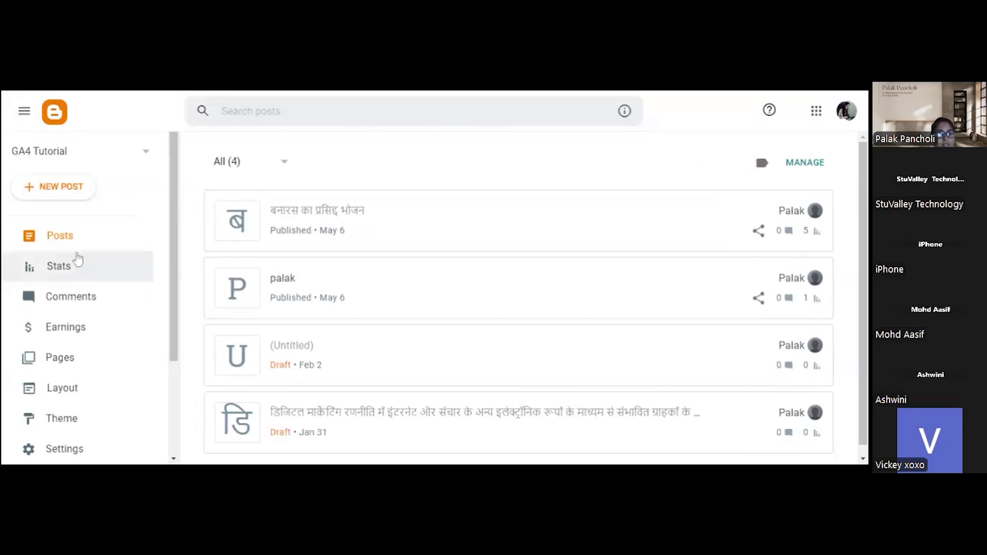
Step: Start a new blog in Blogger and title it "Analytics Tutorial"
click(146, 152)
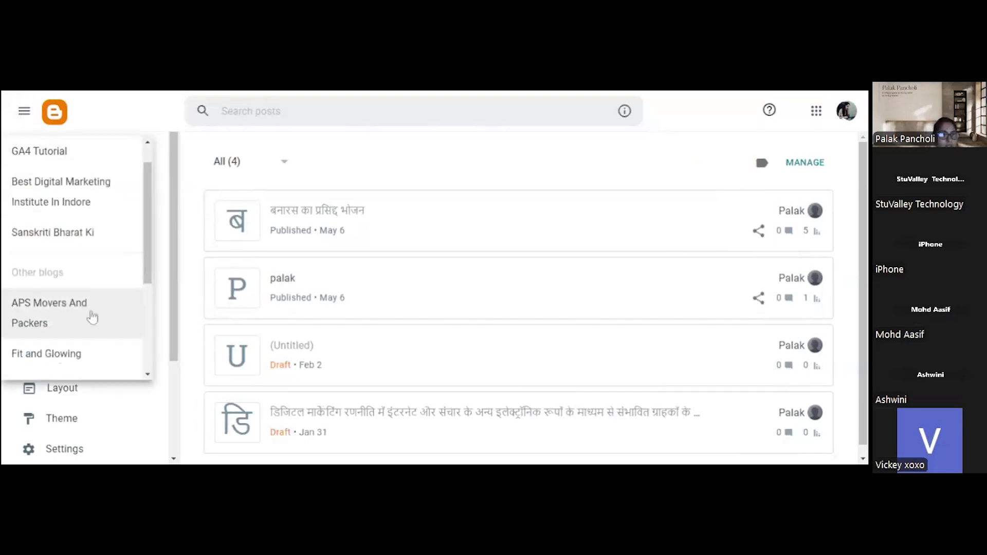
scroll(90, 316, down, 4)
click(59, 366)
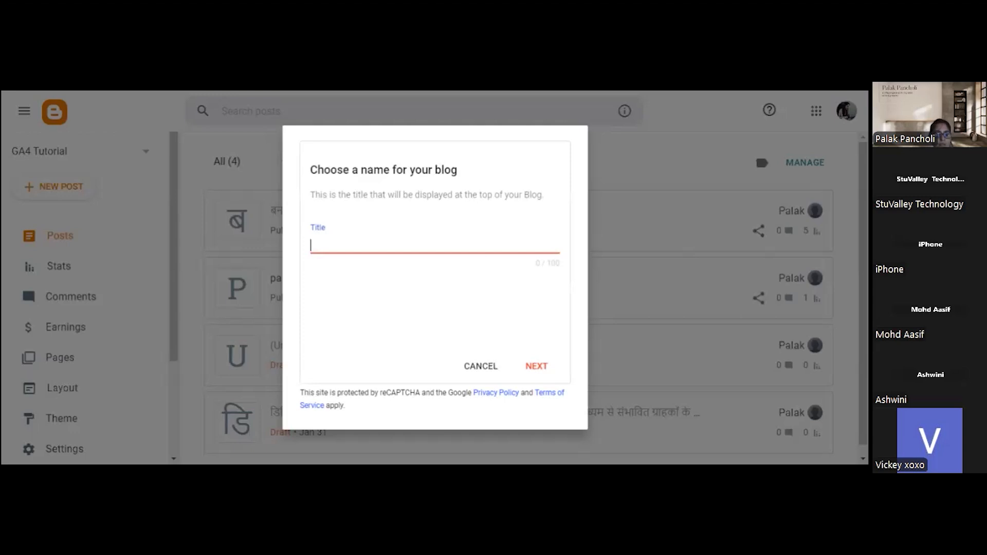
key(ctrl+v)
key(ctrl+z)
text(Ana)
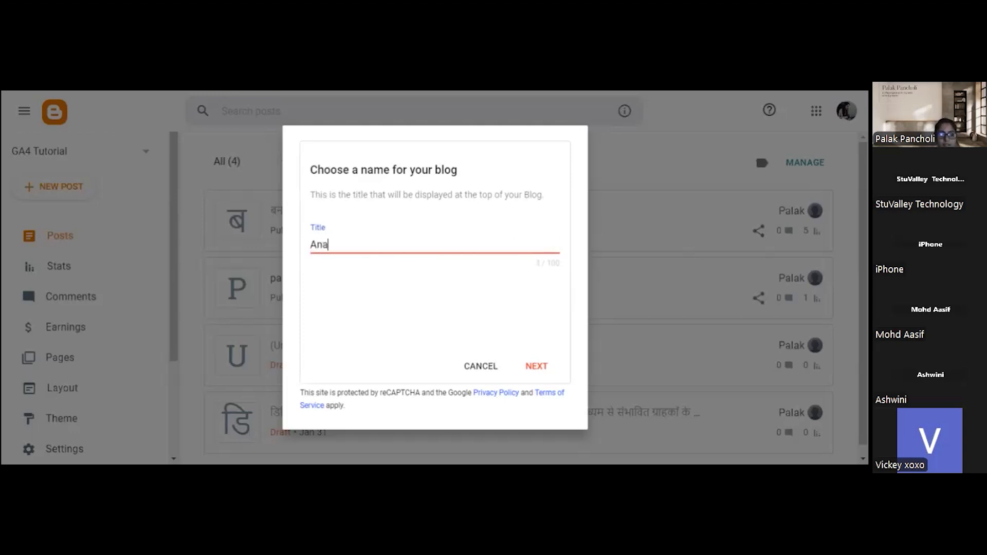
text(lyt)
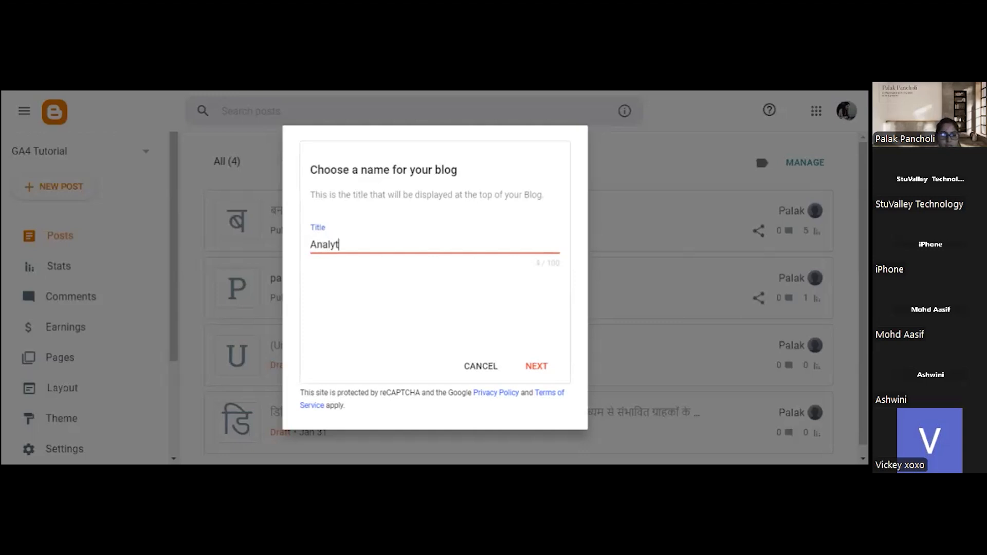
text(ics Tut)
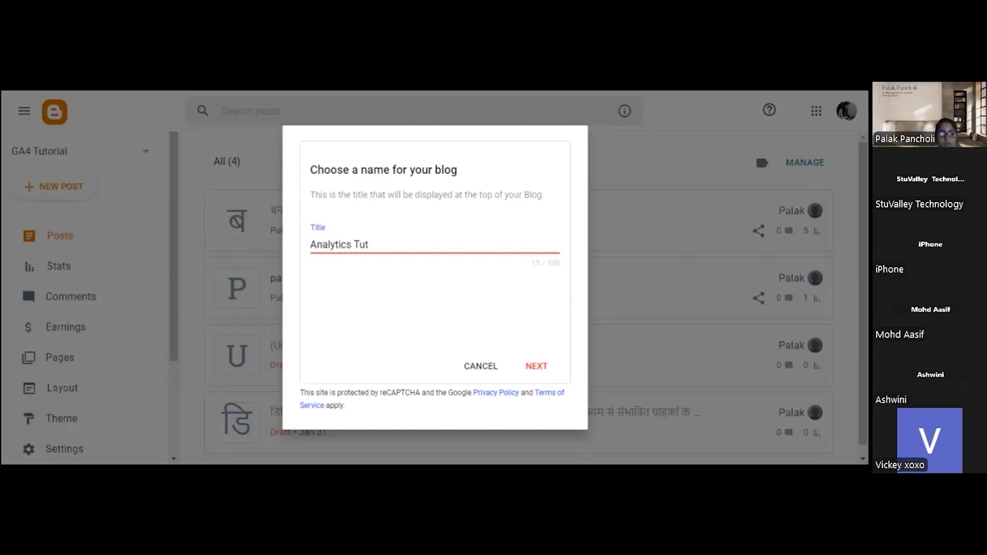
text(rial)
key(BackSpace)
key(BackSpace)
key(BackSpace)
key(BackSpace)
text(orial)
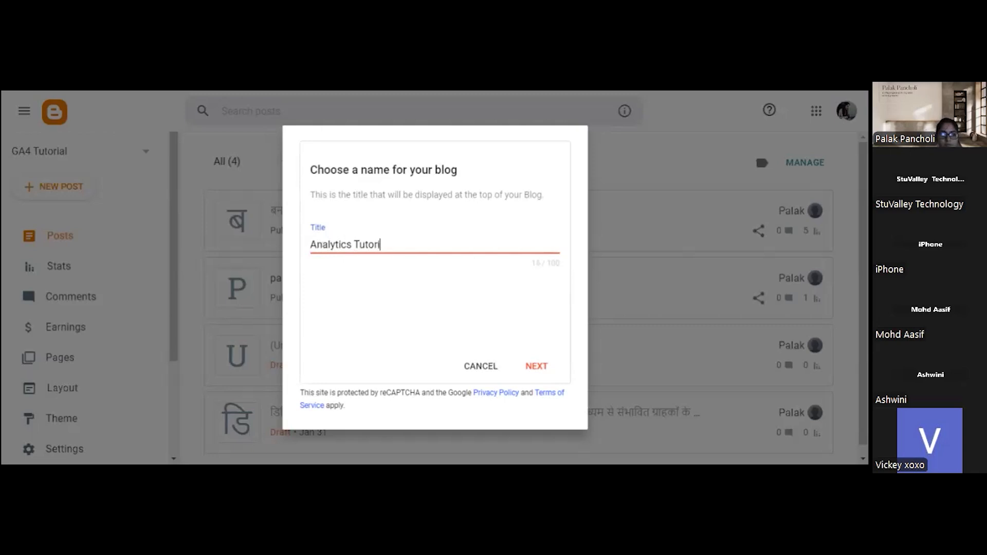
Step: Copy the new blog's title and continue to choosing its URL
key(shift+Left)
key(shift+Left)
key(shift+Left)
key(shift+Left)
key(shift+Left)
key(shift+Left)
key(shift+Left)
key(shift+Left)
key(shift+Left)
key(shift+Left)
key(shift+Left)
key(shift+Left)
key(shift+Left)
key(shift+Left)
key(shift+Left)
key(shift+Left)
key(shift+Left)
key(shift+Left)
key(ctrl+c)
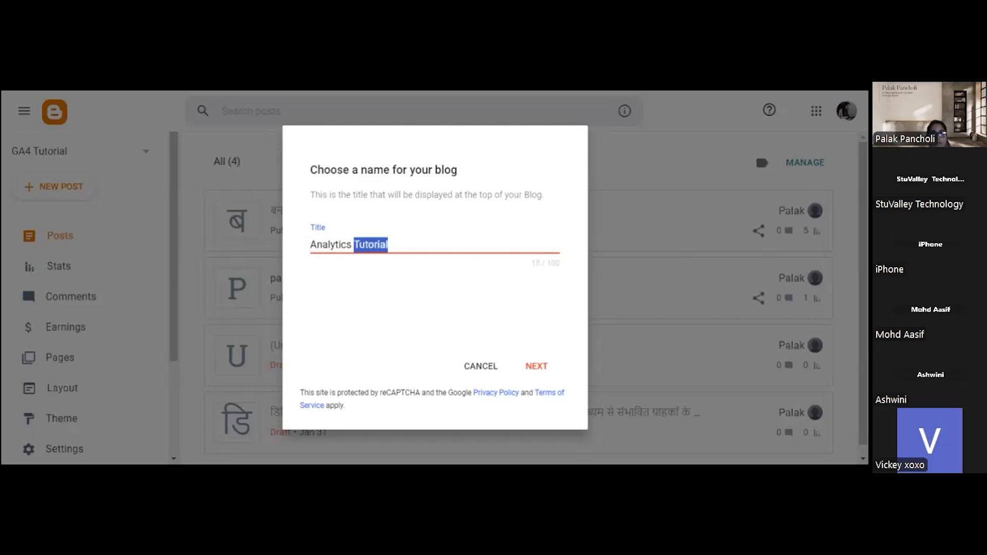
click(470, 258)
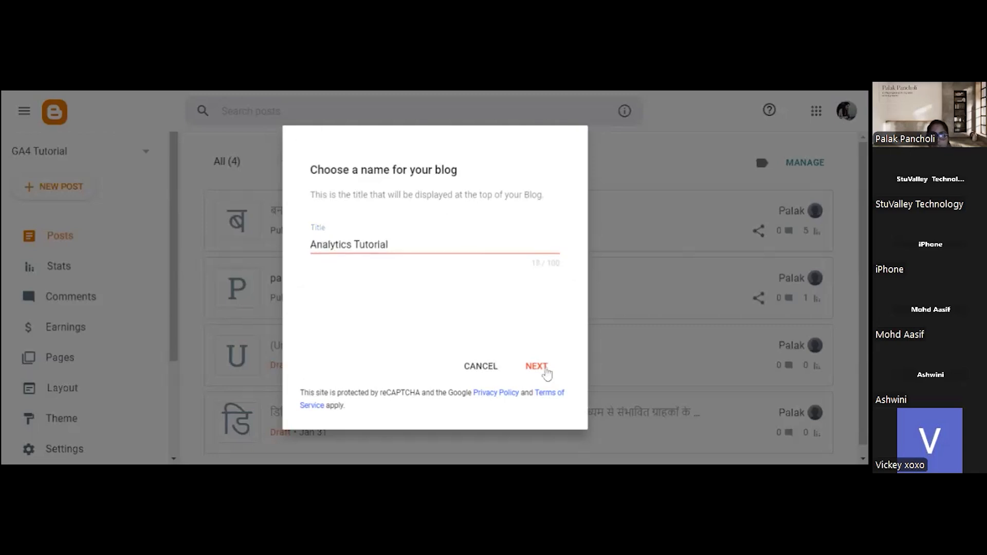
click(537, 366)
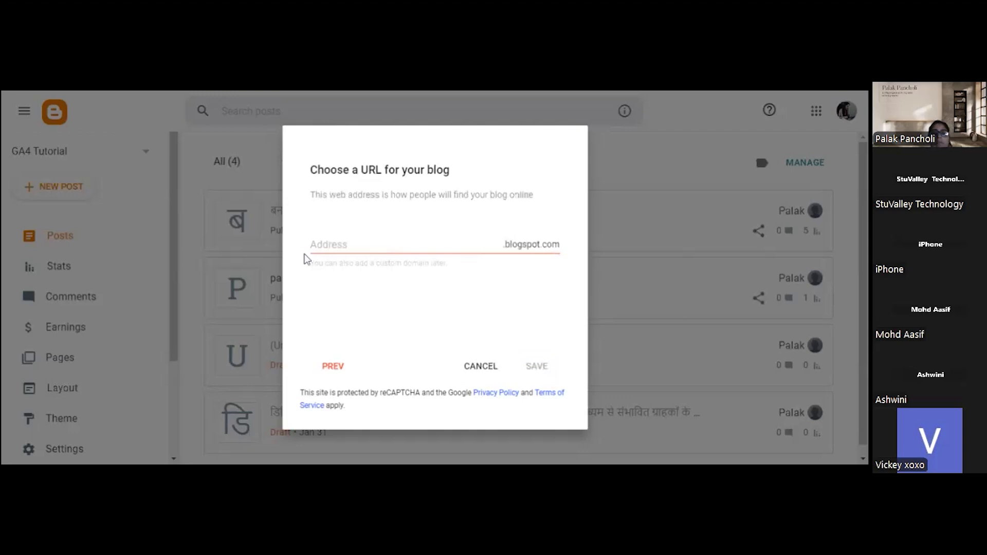
Step: Paste the title as the blog address and edit it to lowercase "analyticstutorial" without a space
click(360, 245)
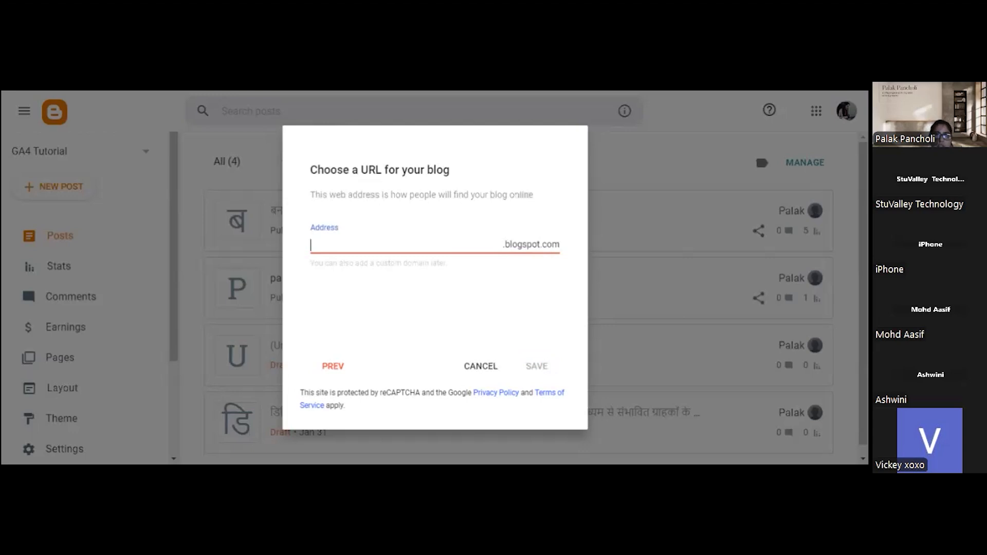
key(ctrl+v)
key(Left)
key(Left)
key(Left)
key(Left)
key(Left)
key(Left)
key(Left)
key(BackSpace)
key(BackSpace)
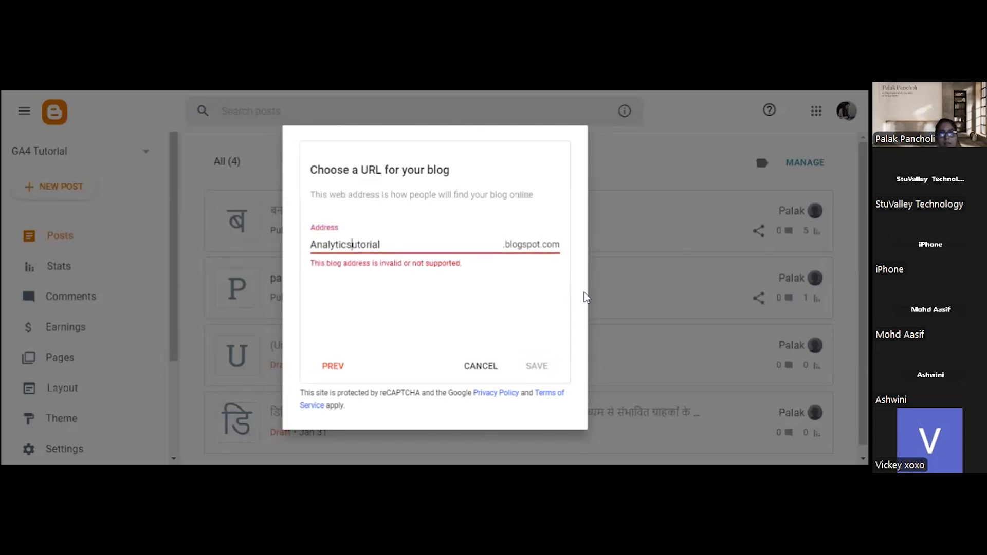
text(t)
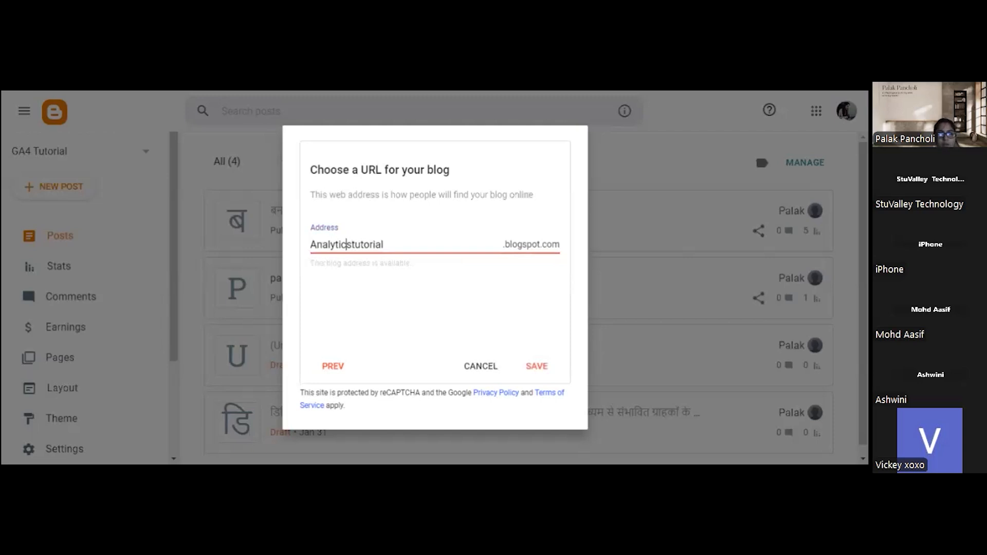
key(Left)
key(Left)
key(Left)
key(Left)
key(Left)
key(Left)
key(Left)
key(BackSpace)
text(a)
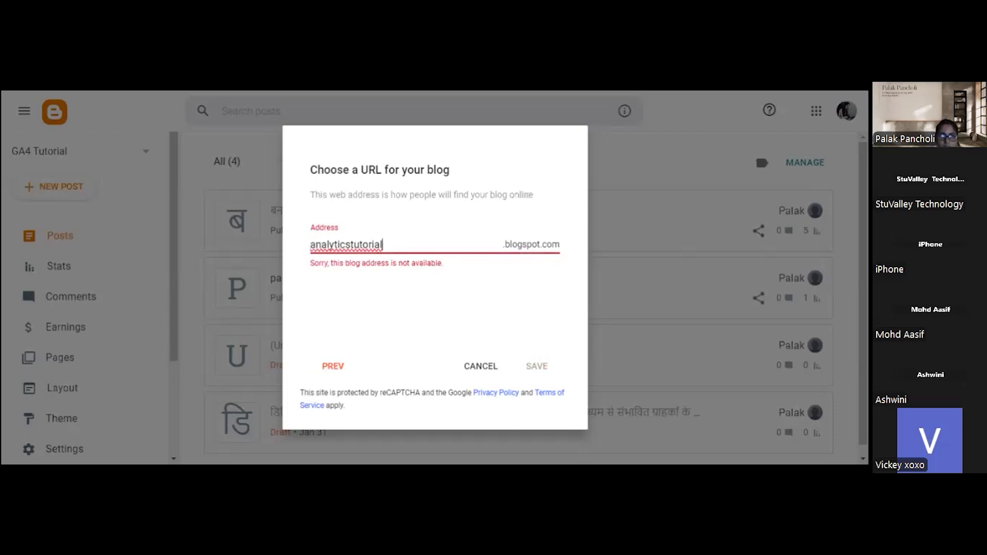
Step: Prefix the blog address with the blog owner's first name in possessive form and create the blog
key(Home)
text(pa)
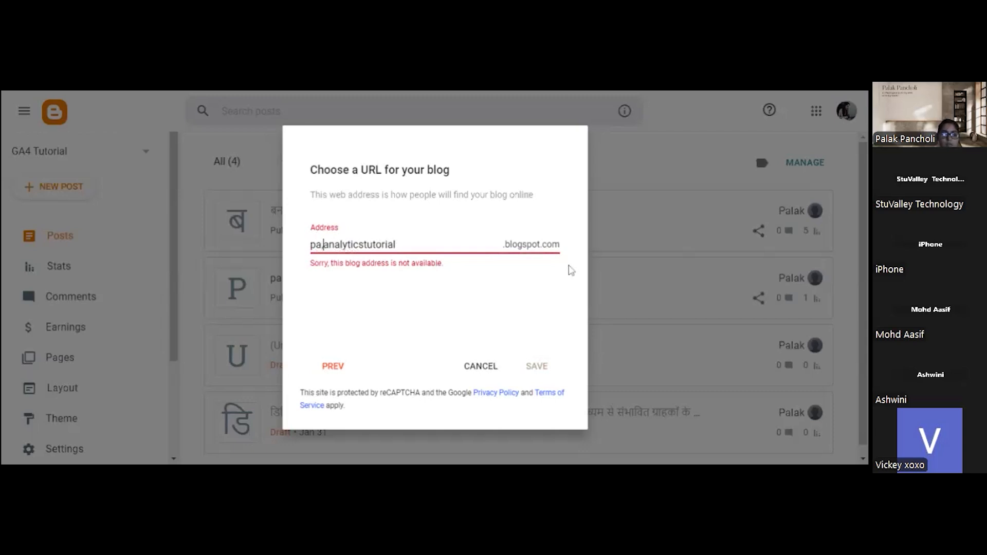
text(laks)
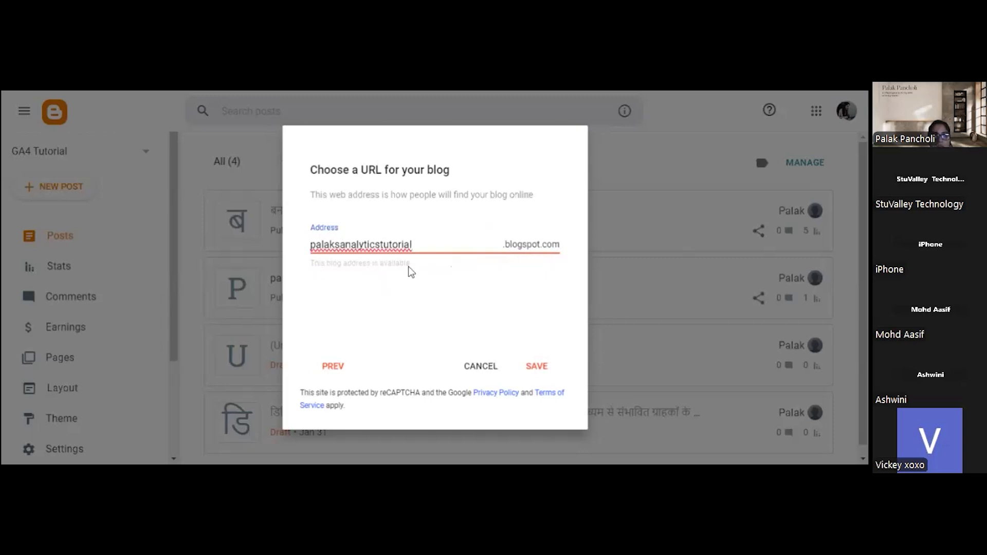
click(539, 366)
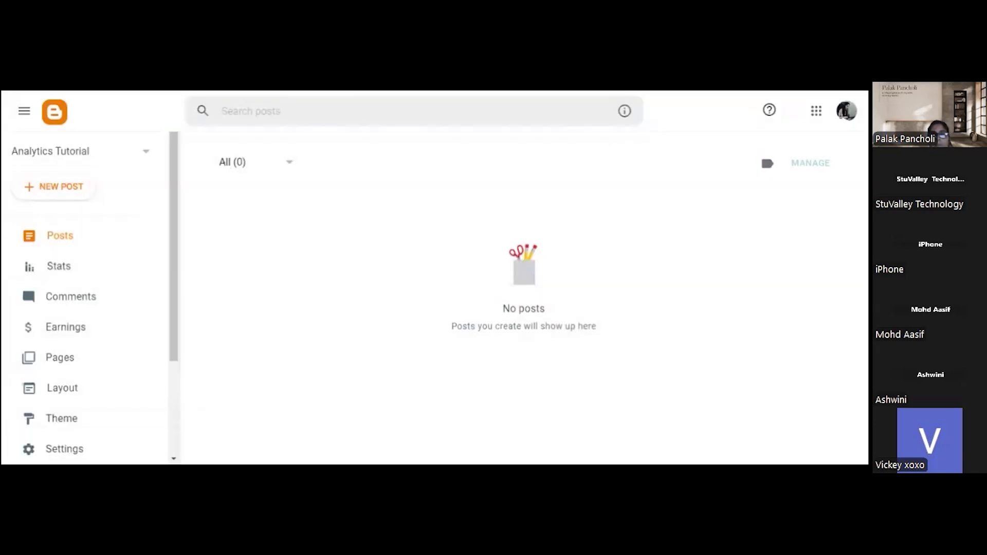
Step: Start a new post in the Analytics Tutorial blog and return to the posts list with the draft left blank
click(58, 191)
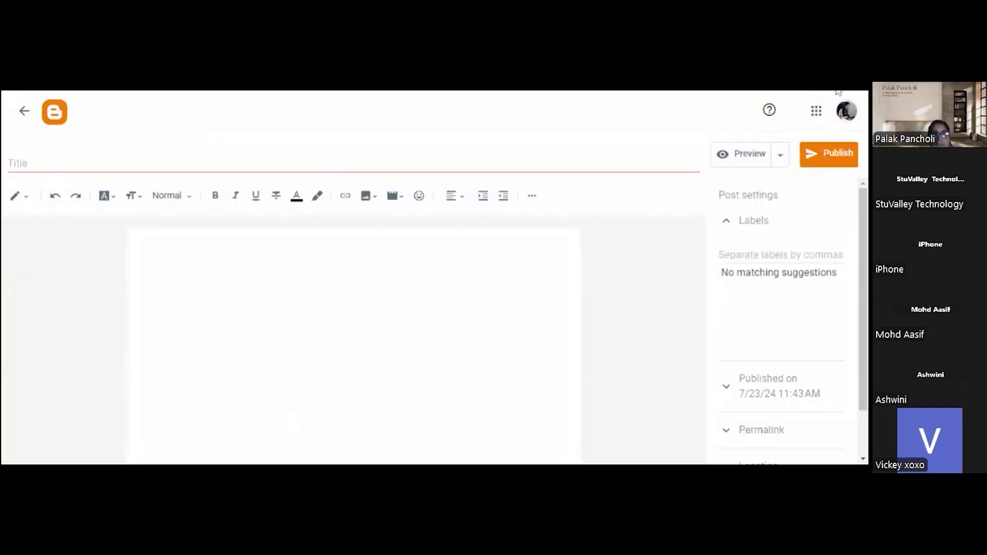
click(23, 113)
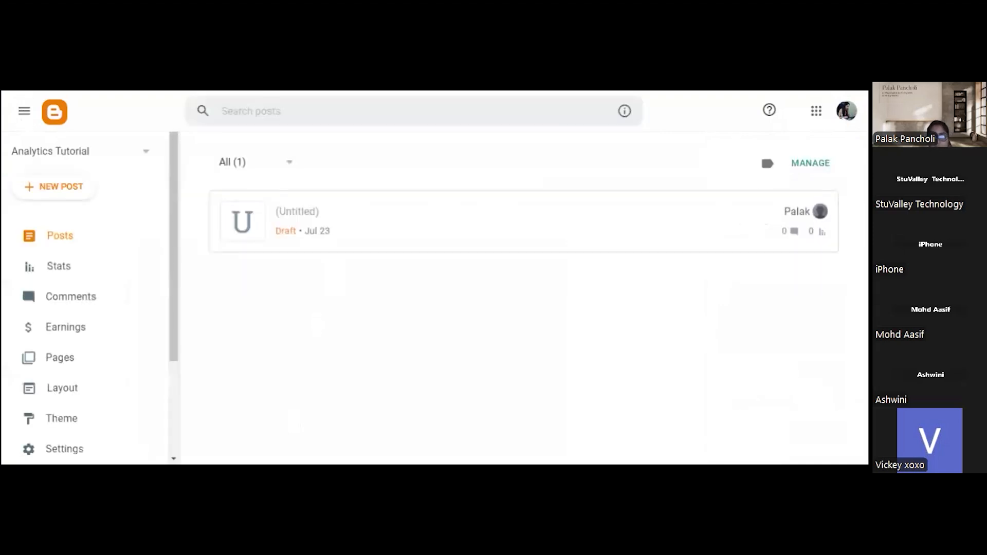
Step: Open the Analytics Tutorial blog's settings and examine the basic, privacy, publishing, HTTPS, permissions and posts options
scroll(94, 390, down, 3)
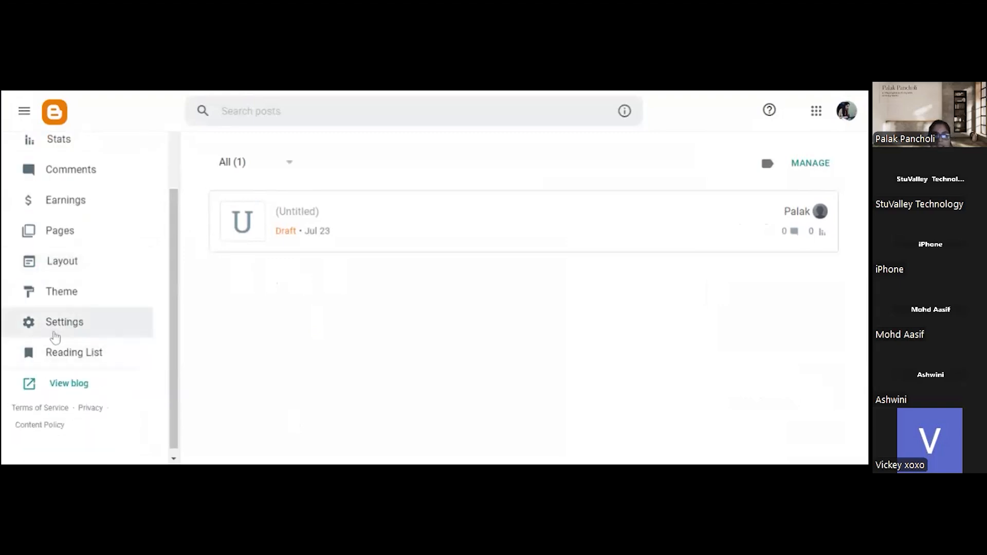
click(54, 337)
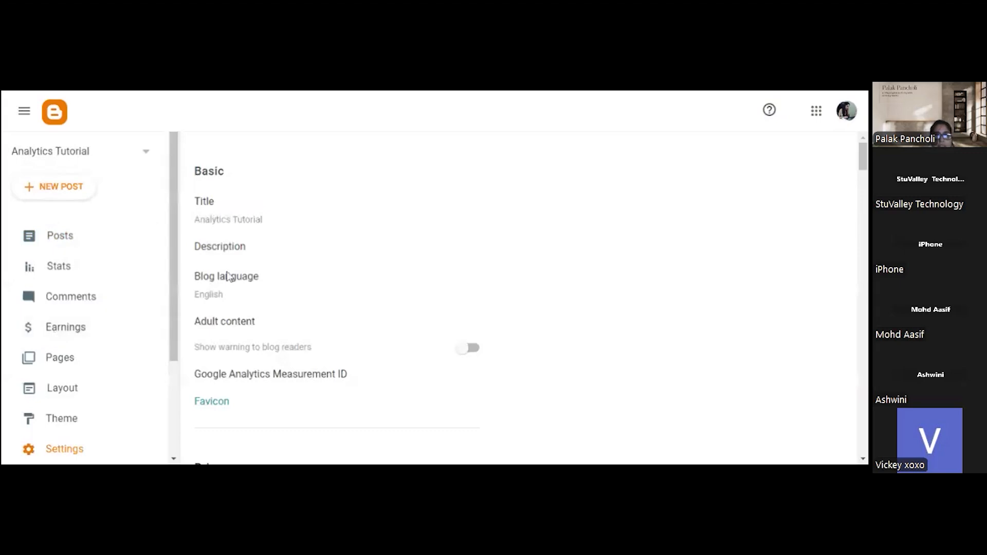
scroll(230, 308, down, 3)
scroll(231, 326, down, 6)
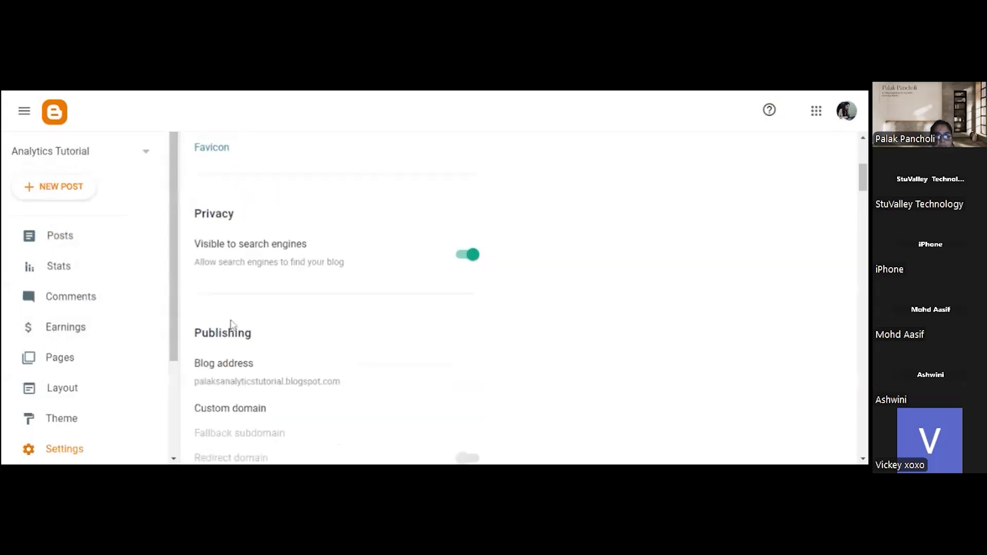
scroll(231, 327, down, 3)
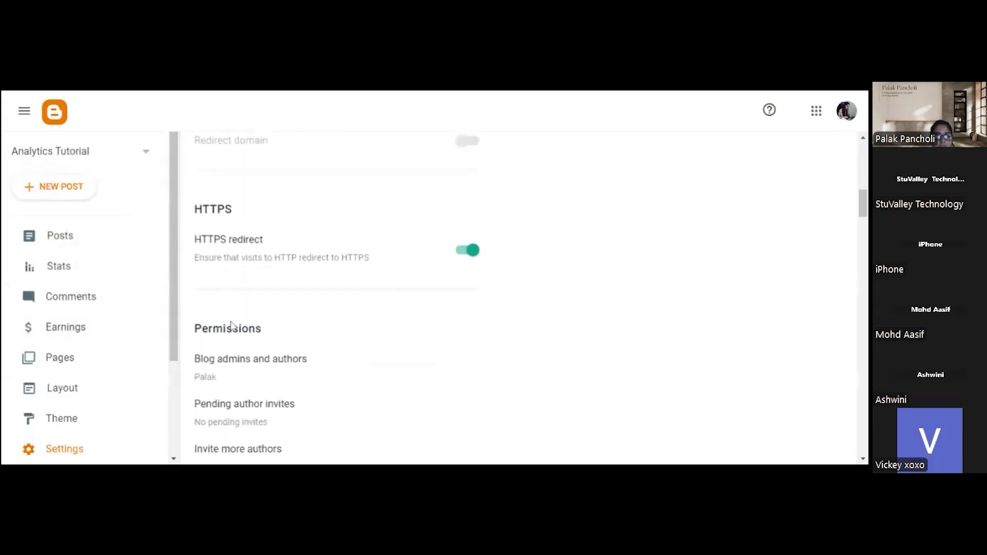
scroll(242, 381, down, 3)
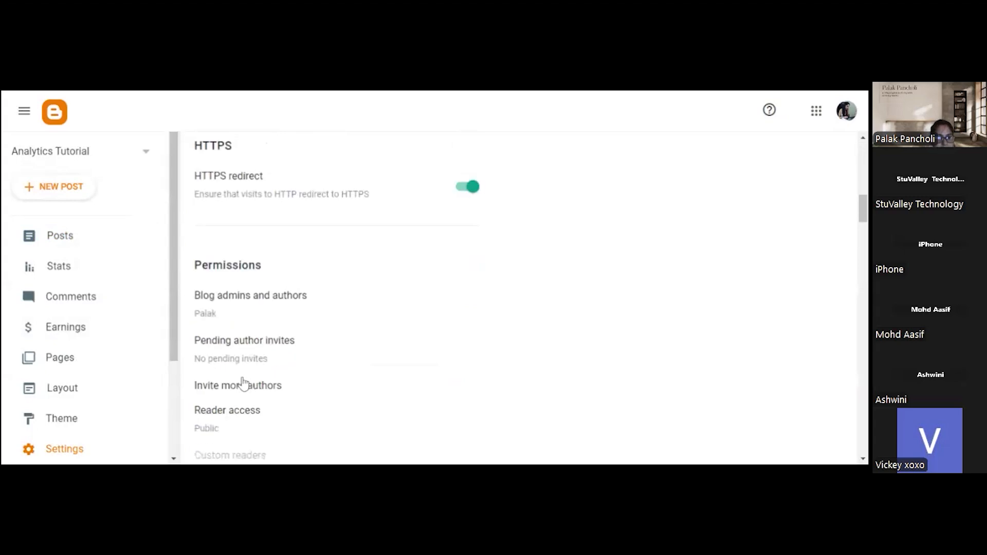
scroll(242, 381, down, 6)
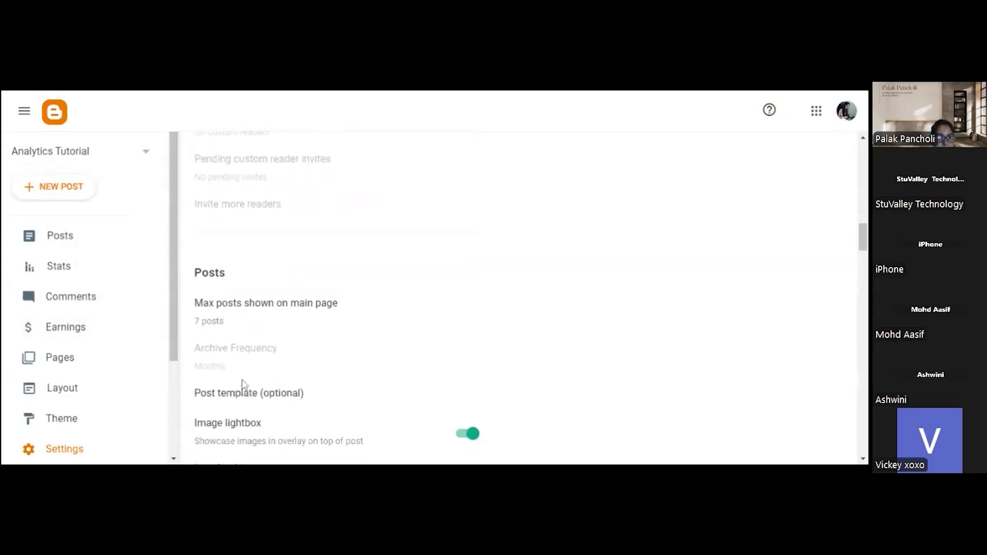
scroll(27, 435, down, 3)
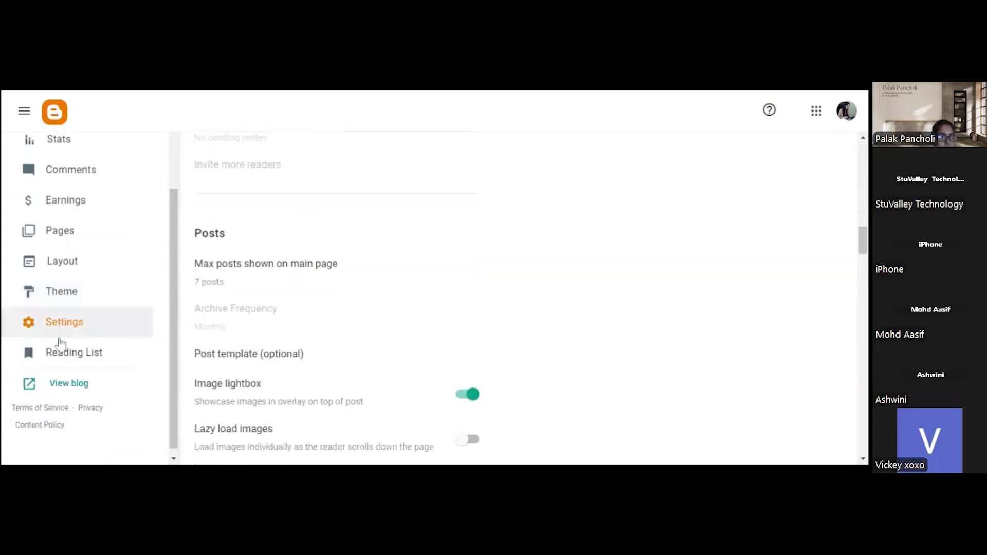
Step: Open the blog's Contempo Light theme HTML for editing and save the theme code
click(67, 293)
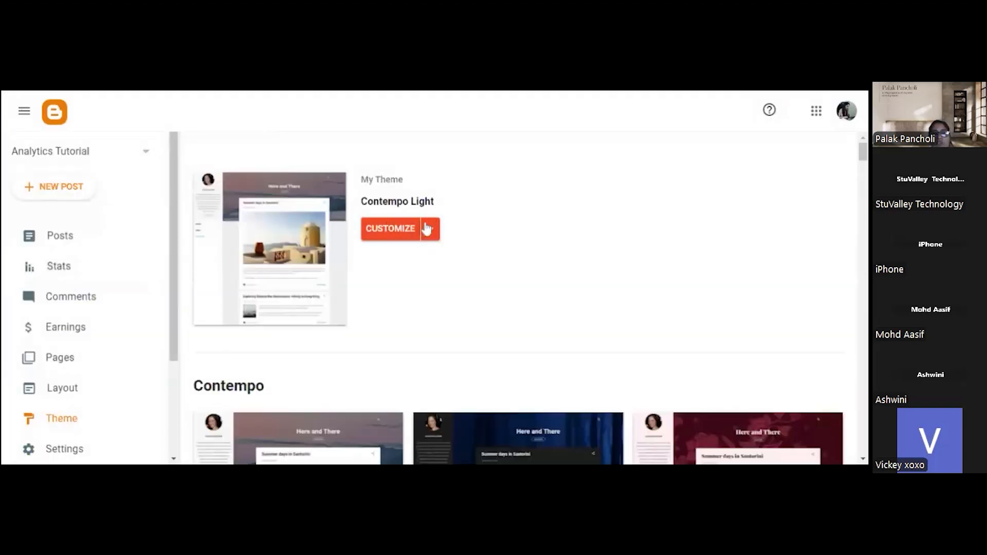
click(430, 230)
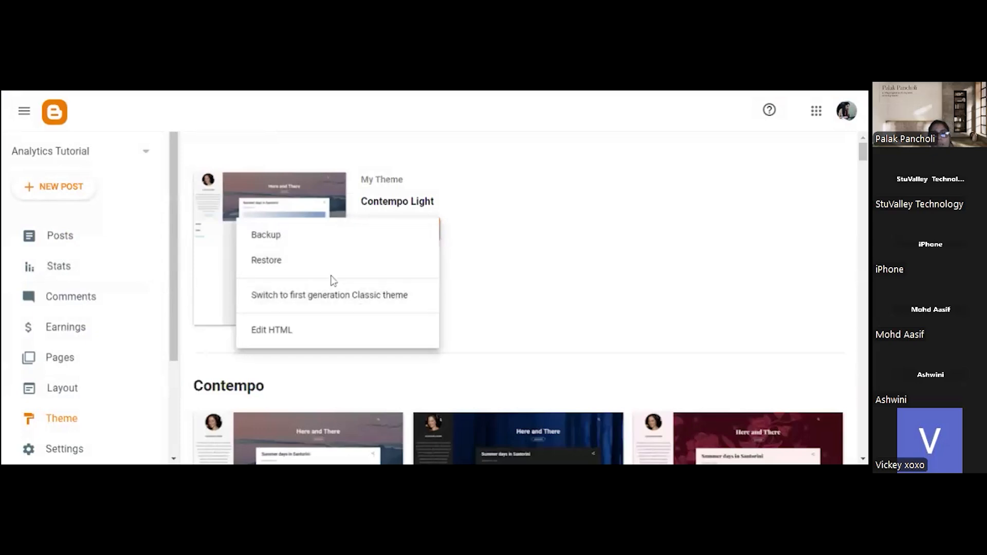
click(290, 331)
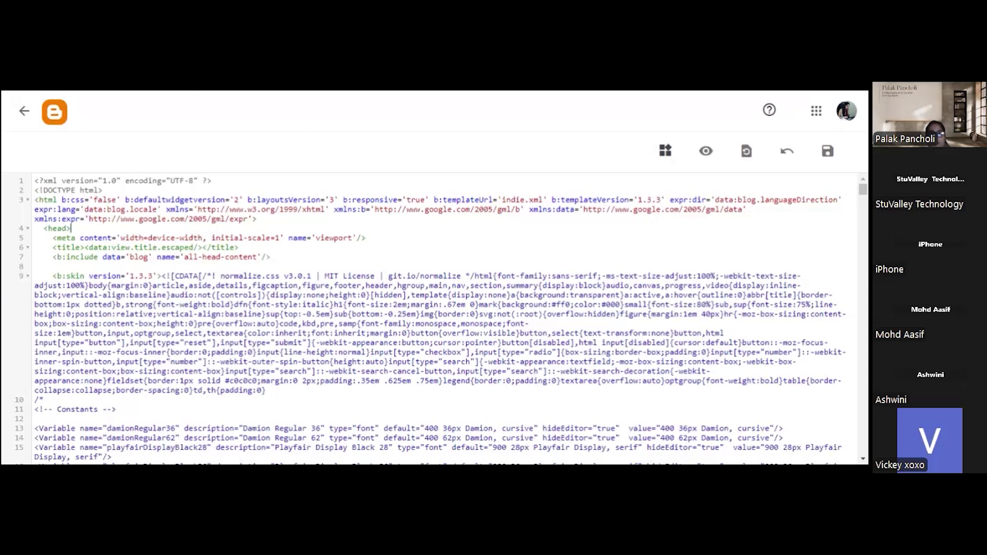
click(828, 153)
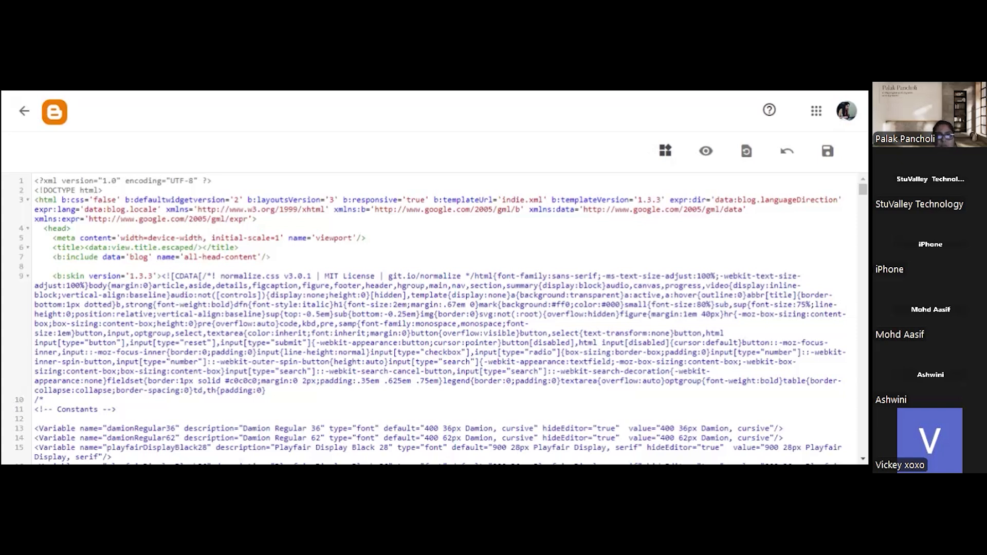
Step: Switch to the WordPress admin and examine the search engine verification code fields in Yoast SEO's site connections settings
key(ctrl+Tab)
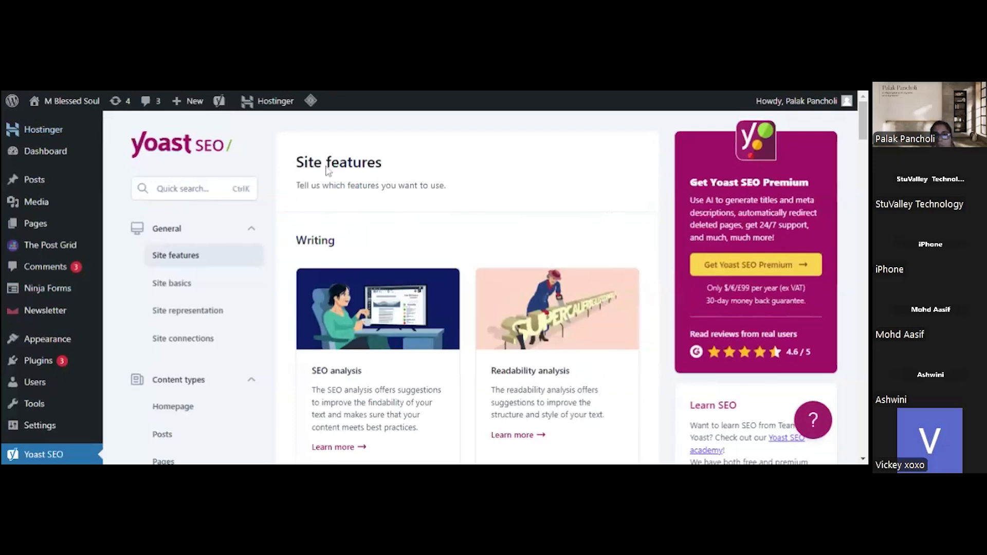
mouse_move(70, 360)
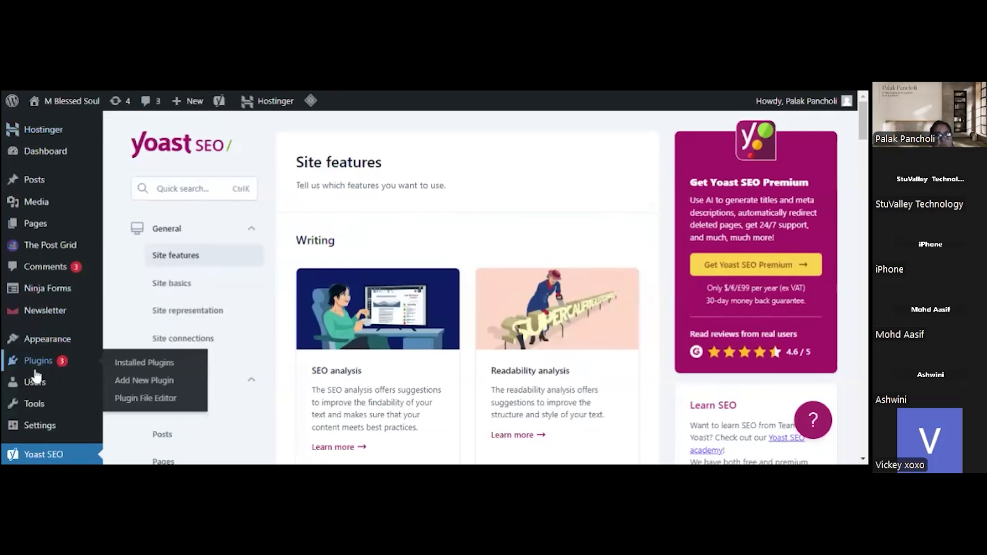
scroll(36, 378, down, 3)
scroll(36, 378, down, 1)
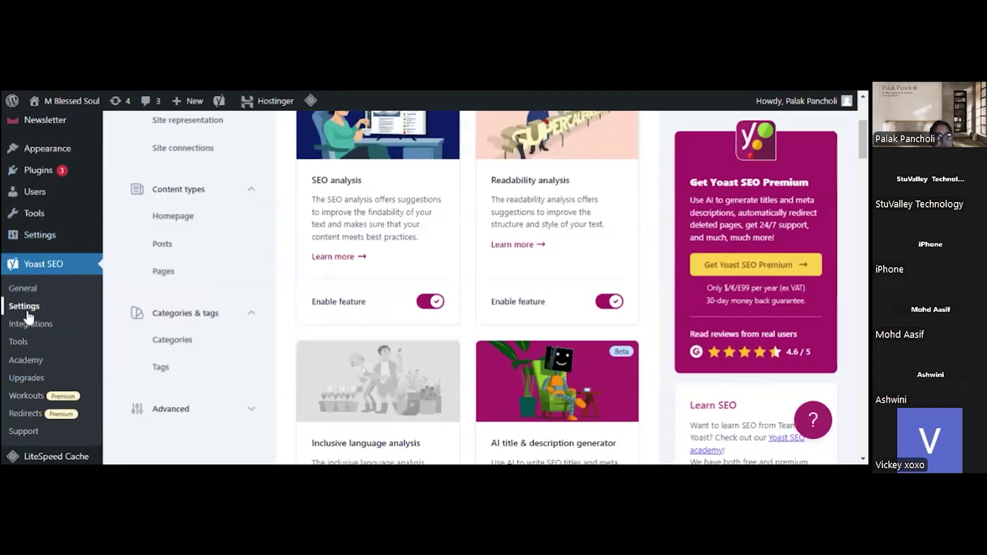
scroll(186, 296, up, 1)
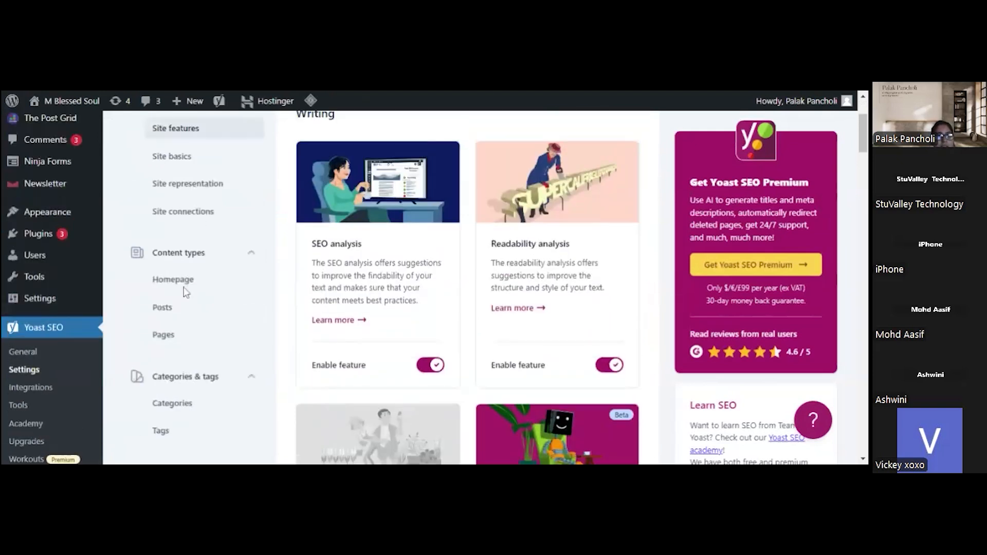
click(169, 222)
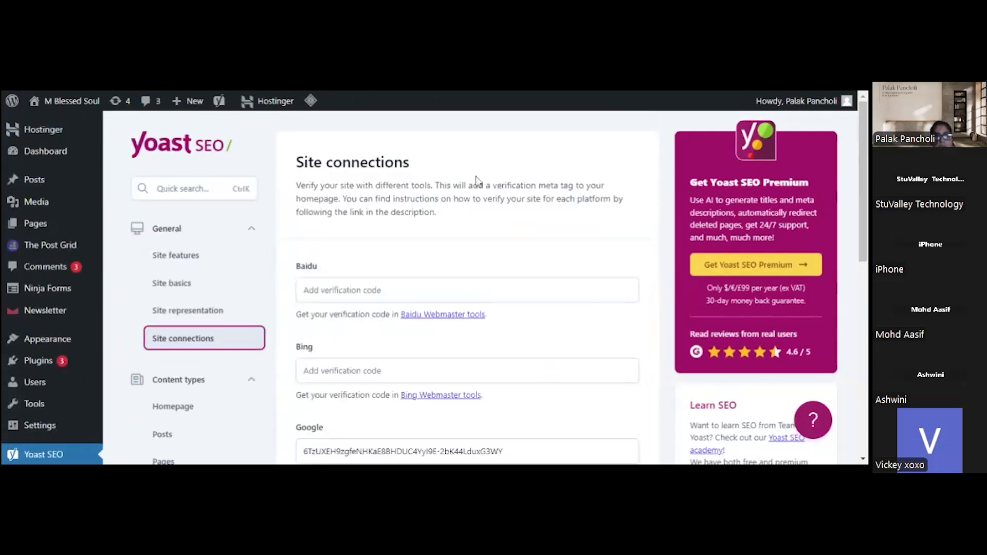
scroll(381, 342, down, 3)
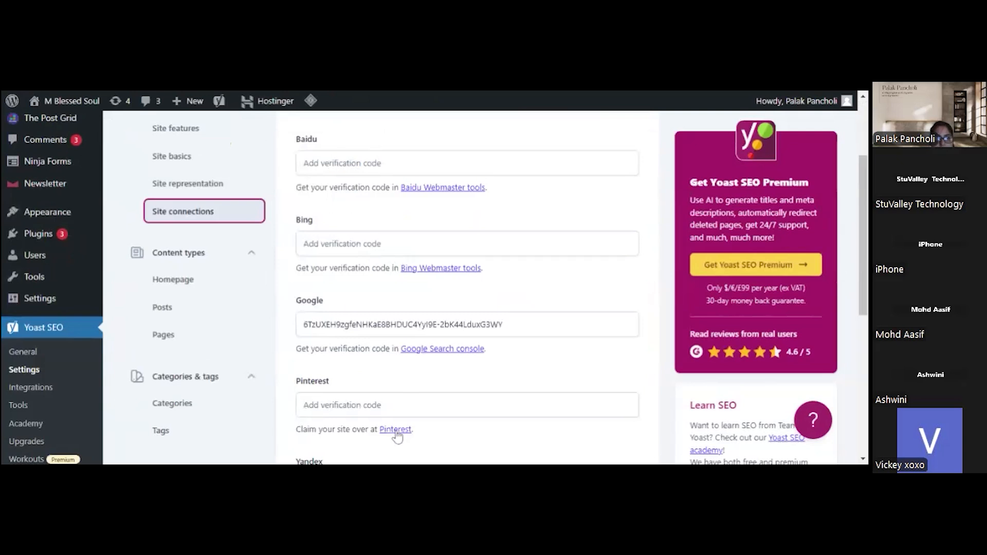
scroll(399, 435, down, 5)
scroll(394, 424, up, 6)
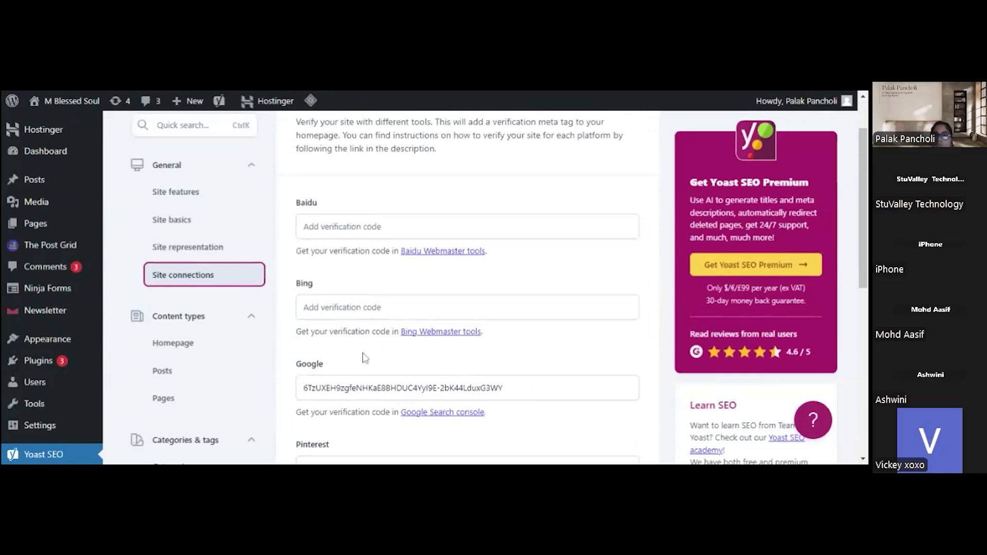
scroll(365, 359, down, 1)
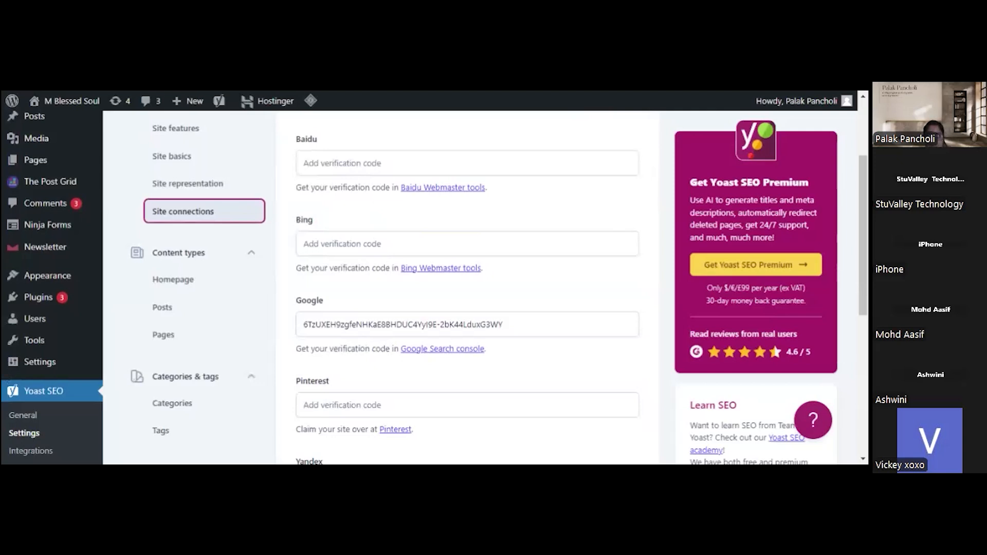
Step: Switch to Google Search Console and view the list of verified and unverified properties, keeping the current property selected
key(ctrl+Tab)
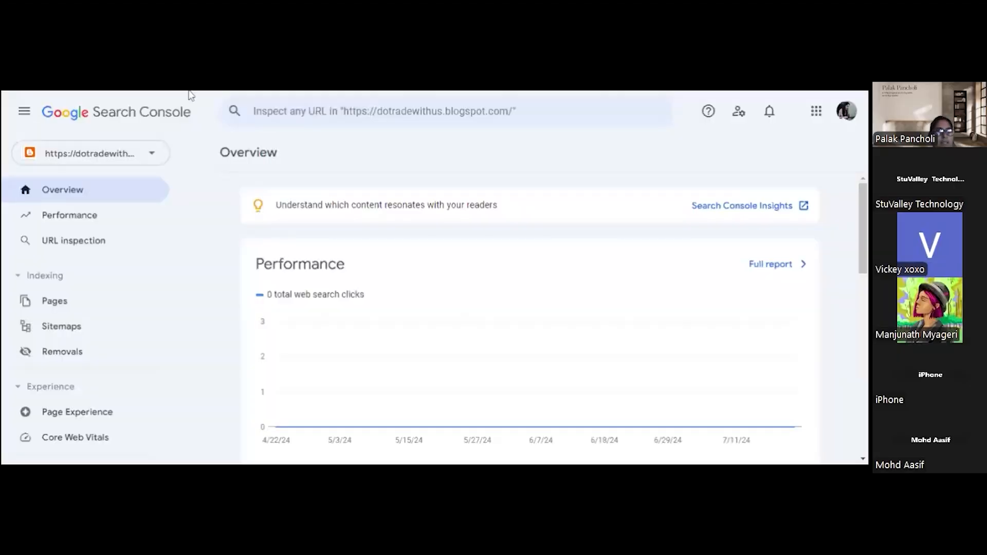
click(144, 154)
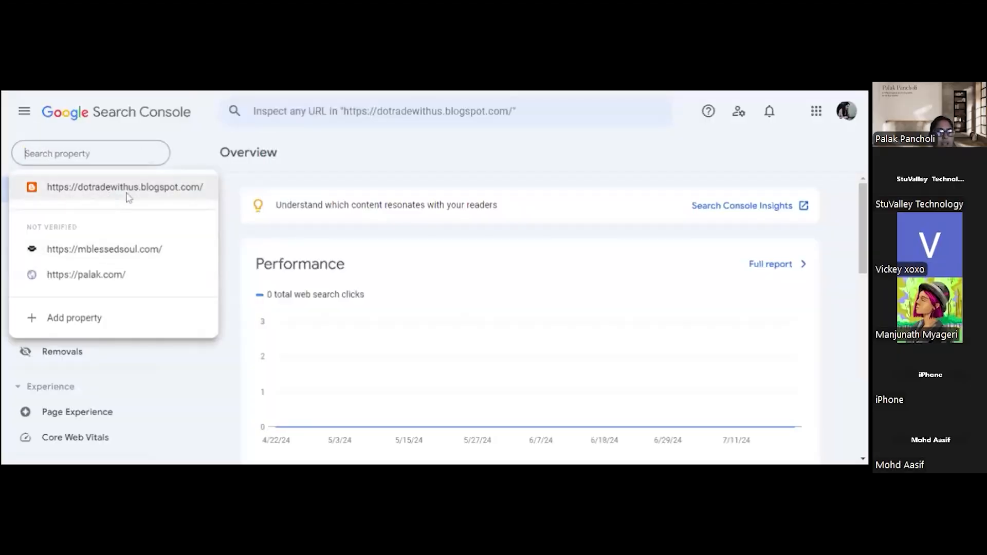
click(185, 154)
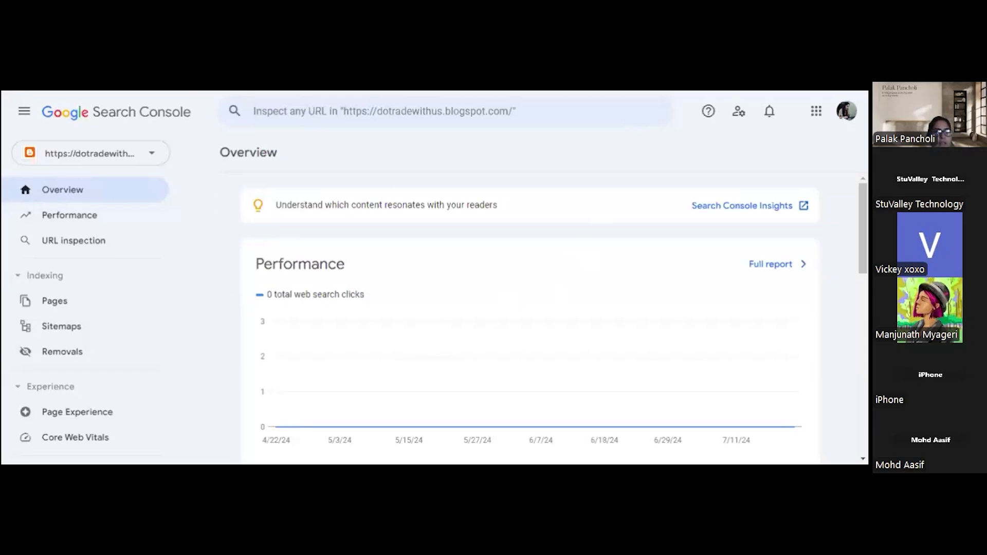
click(360, 111)
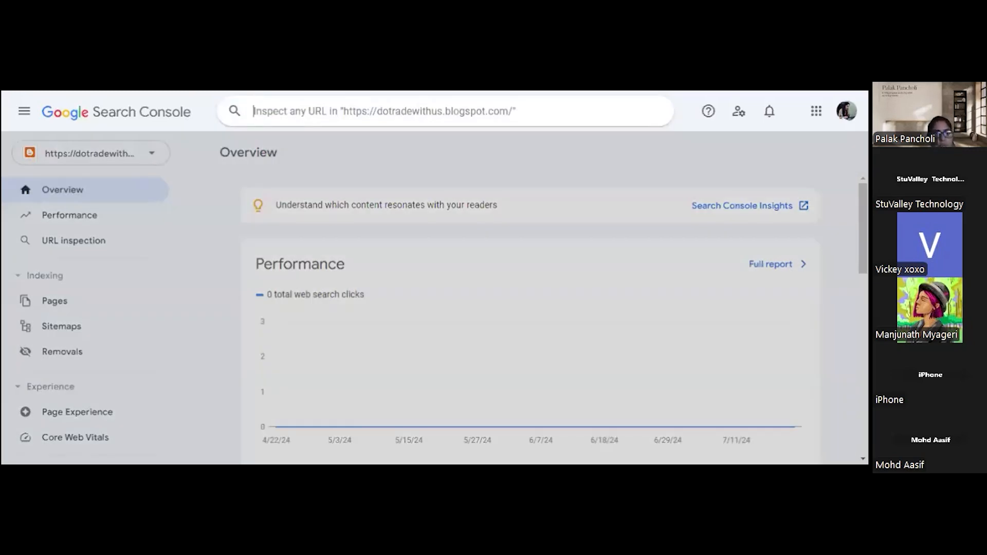
click(422, 92)
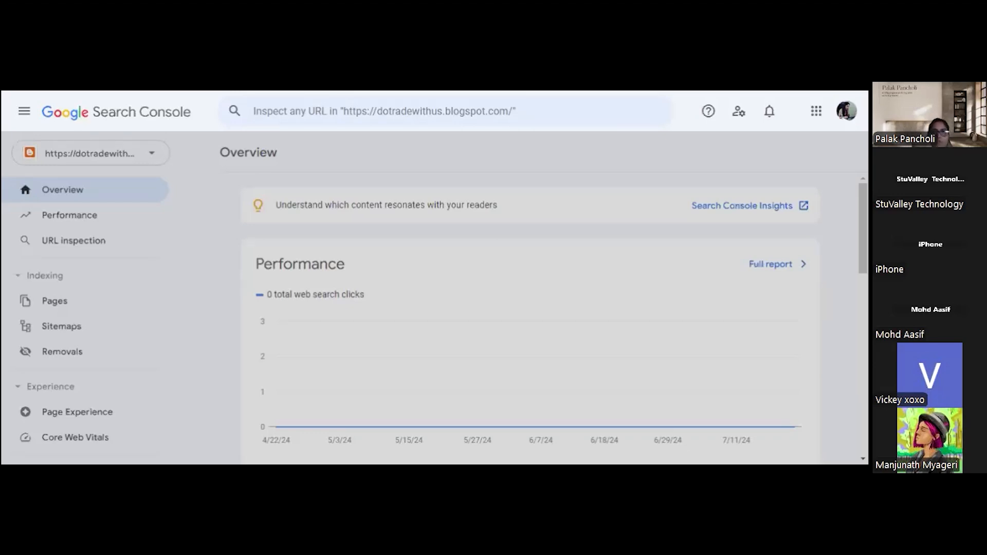
click(453, 111)
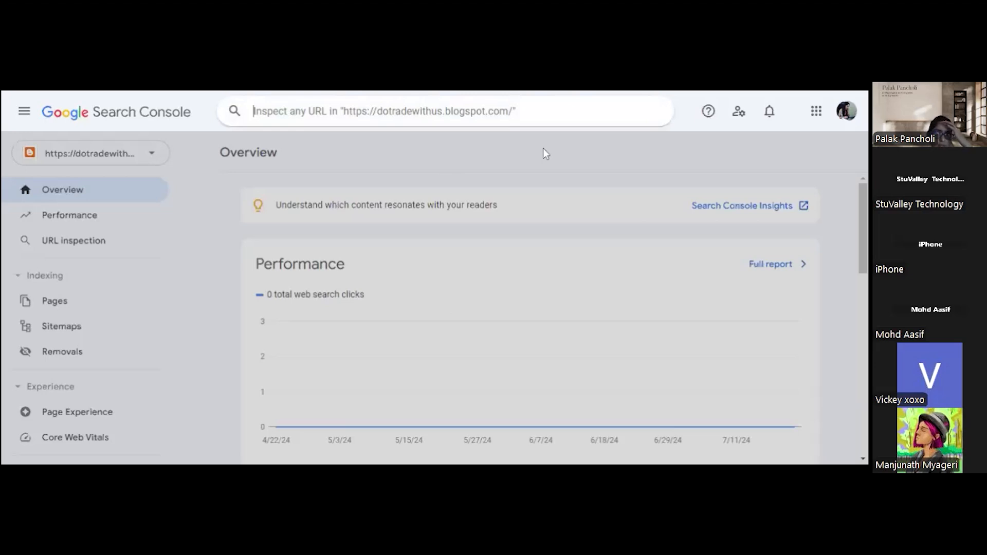
click(847, 113)
key(Escape)
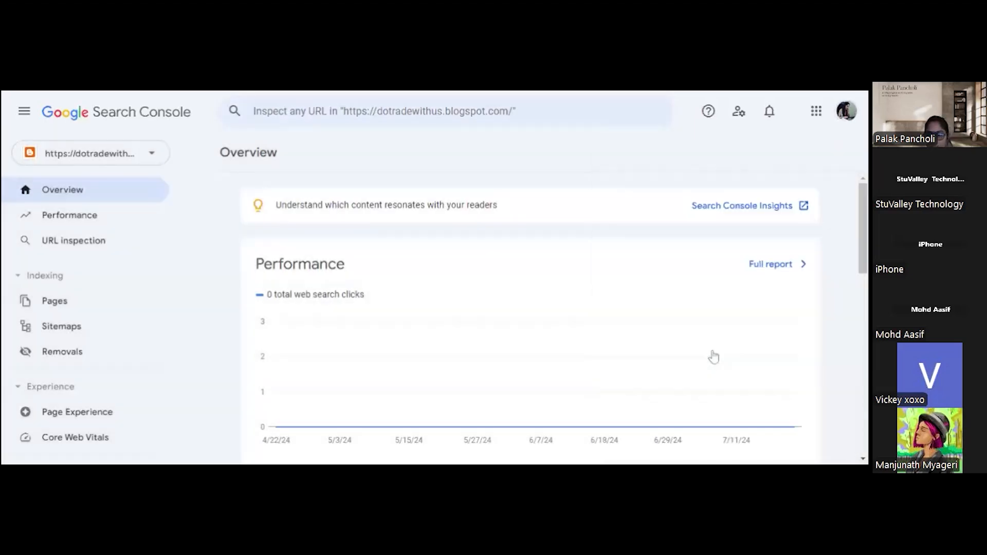